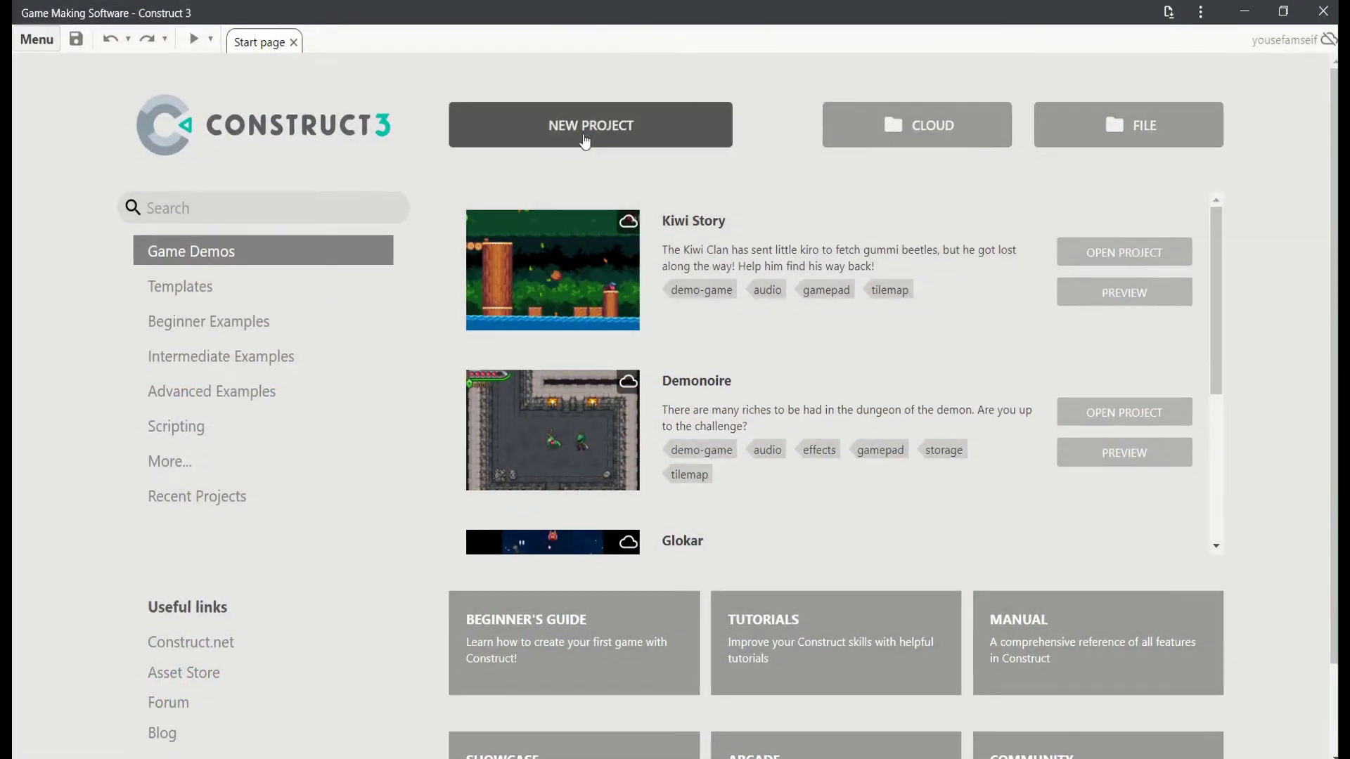
Step: Create a new project named 'stepping mode'
click(585, 140)
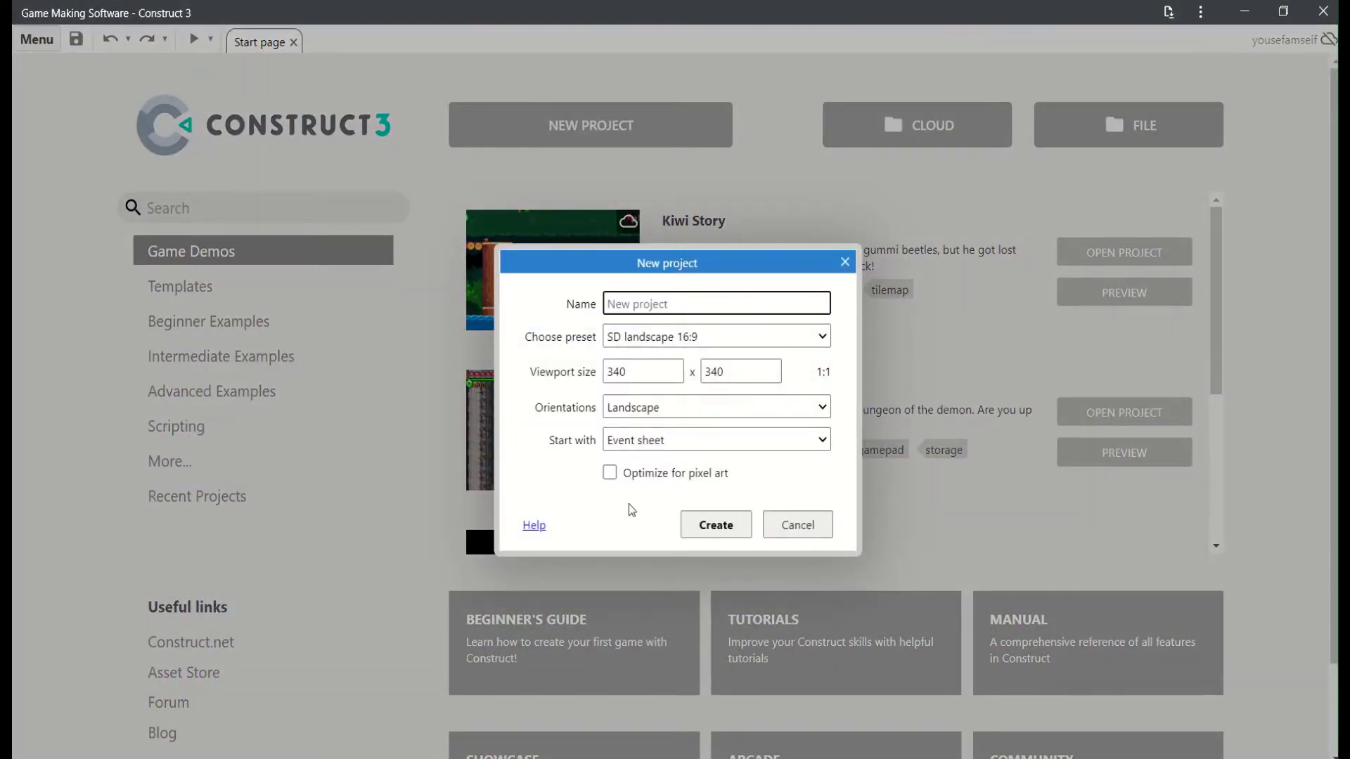
text(stepping)
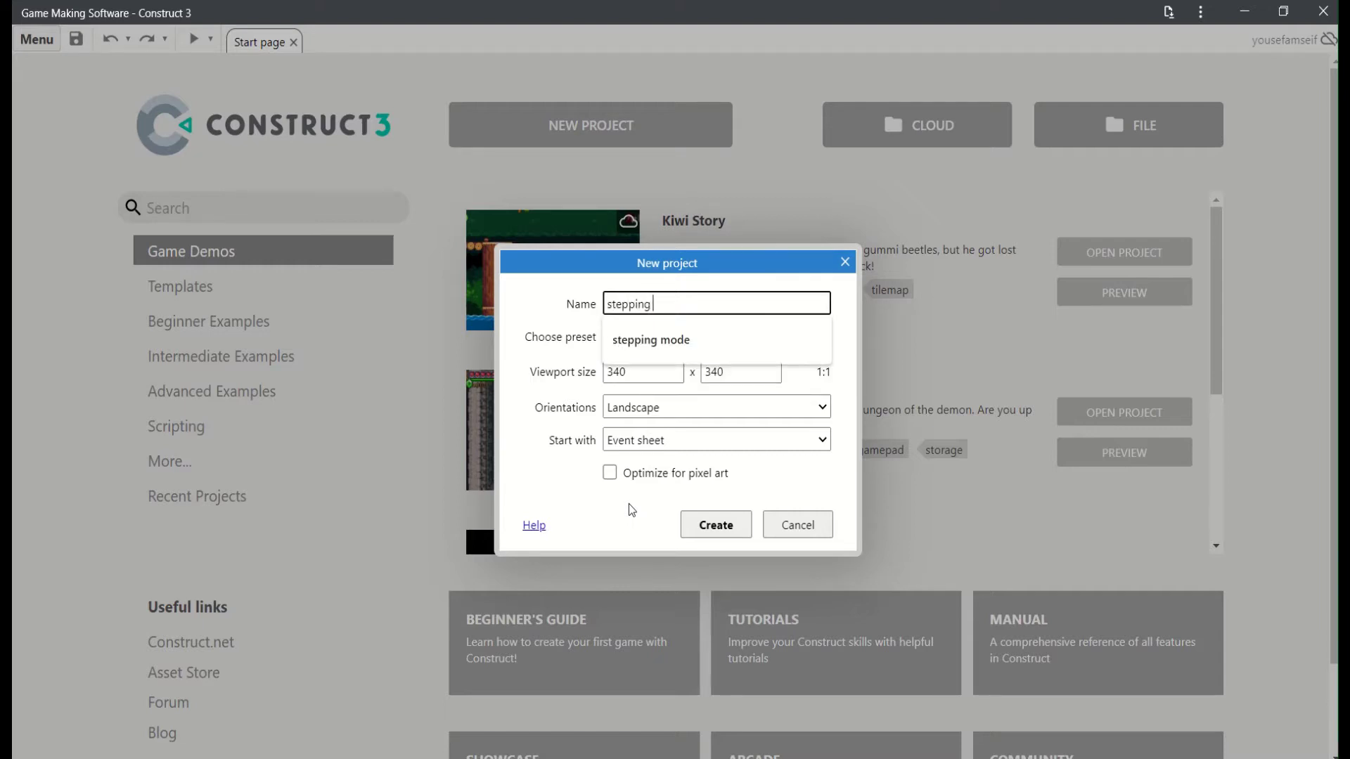
text( mode)
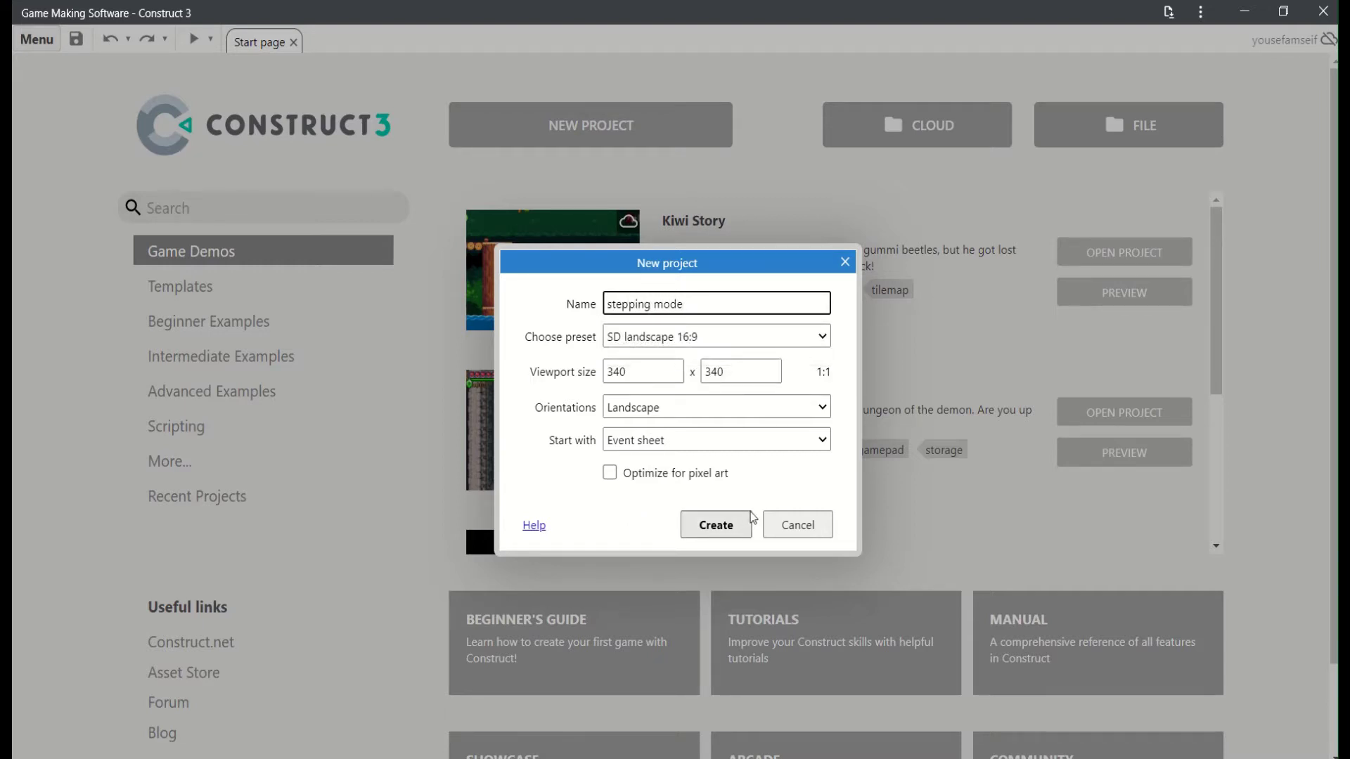
click(717, 526)
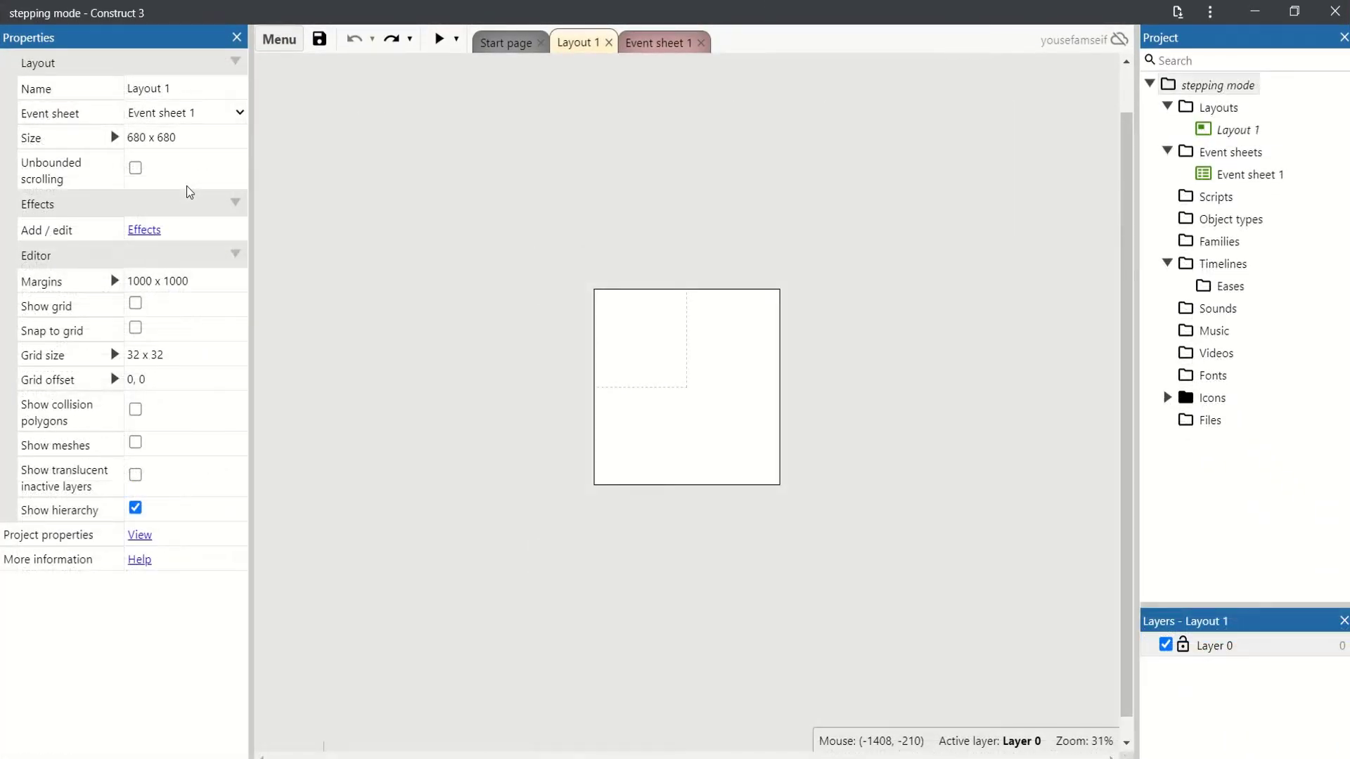
Step: Double the layout width so the layout becomes 1360 x 680
click(151, 137)
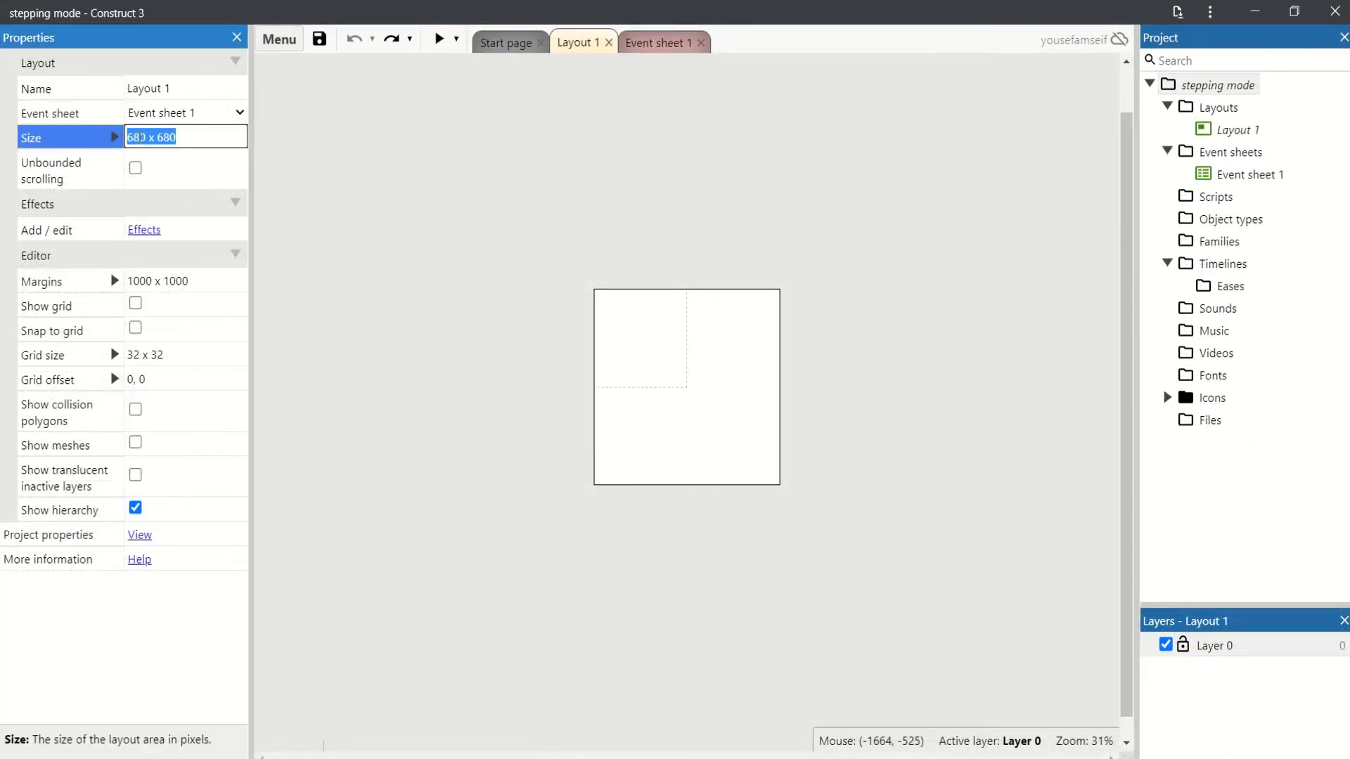
key(Left)
key(Right)
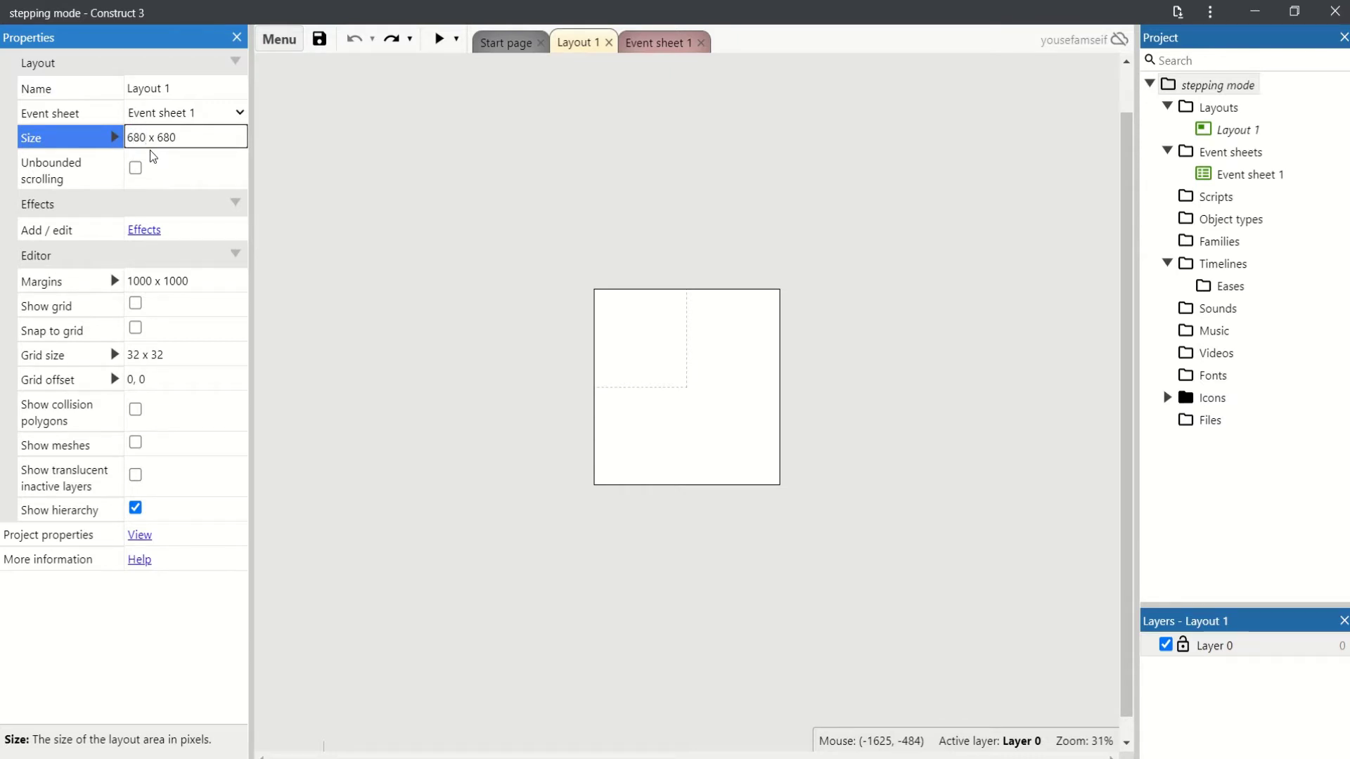
text(*2)
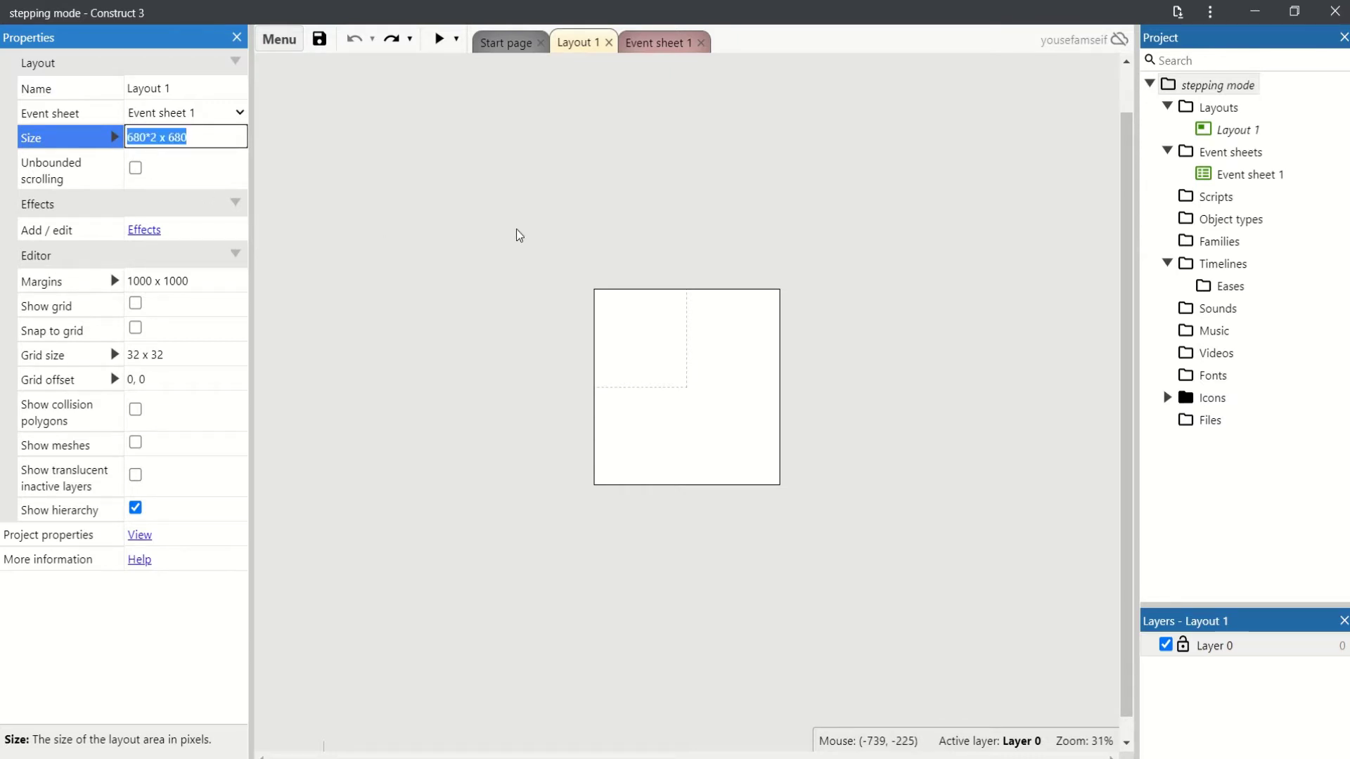
click(518, 232)
Step: Set the project viewport to the doubled size and preview the game
click(1218, 85)
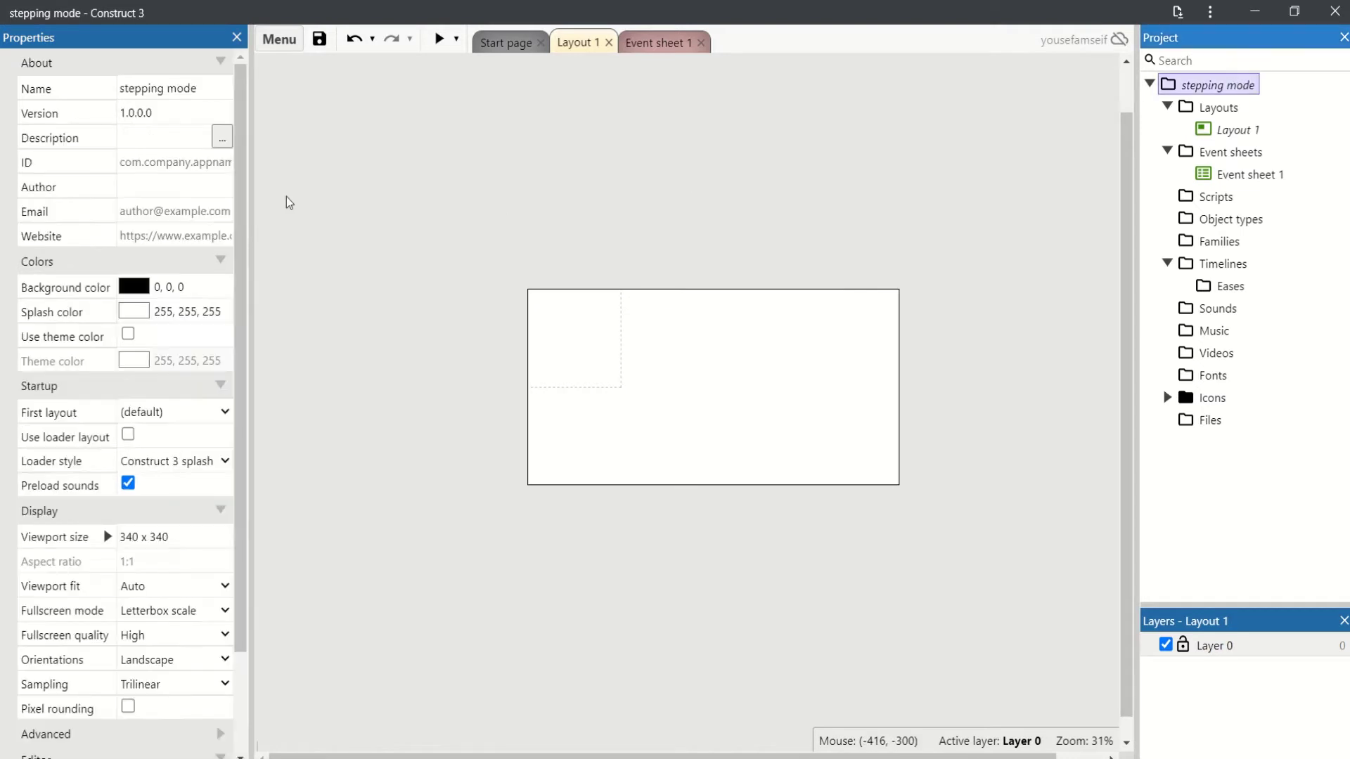
click(174, 537)
text(680*2 x 680)
click(653, 526)
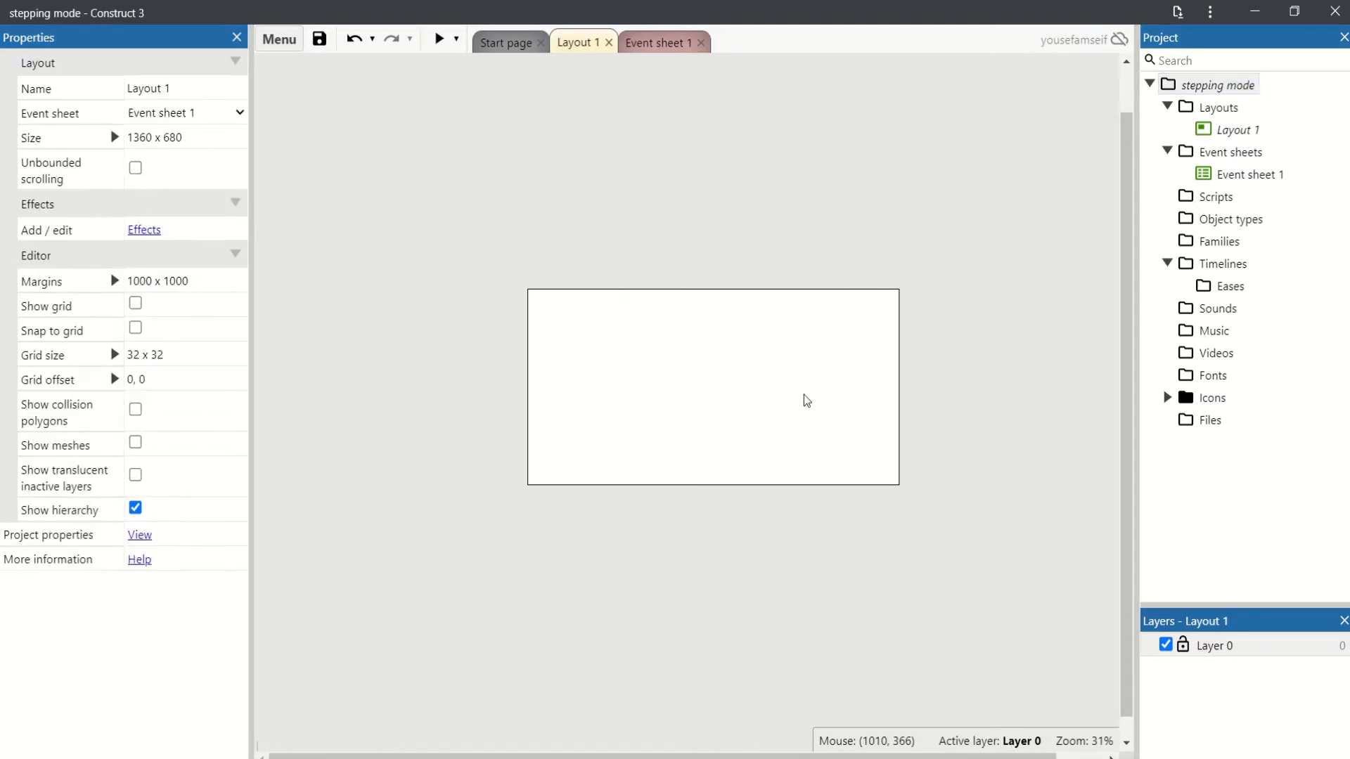
click(437, 38)
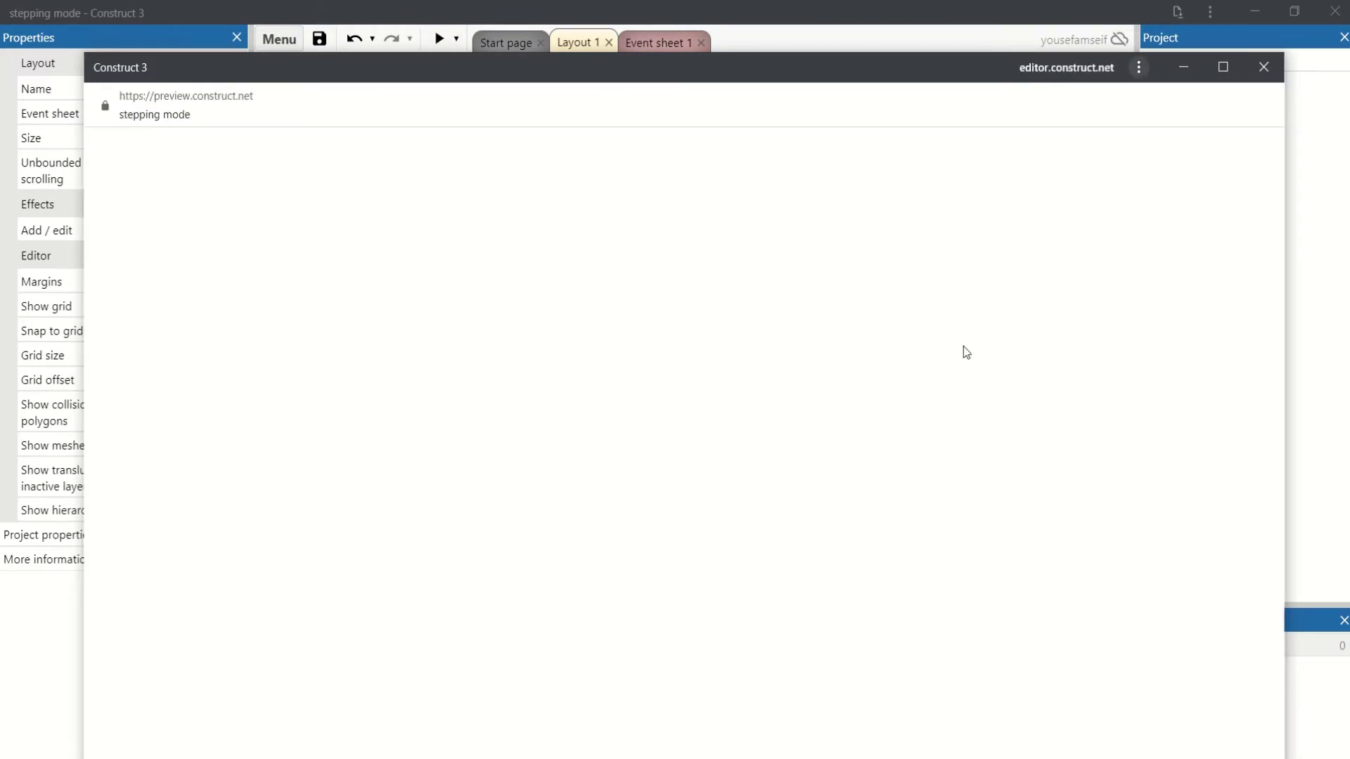
key(ctrl+w)
Step: Insert a Sprite object named cannon and place it in the layout
double_click(890, 254)
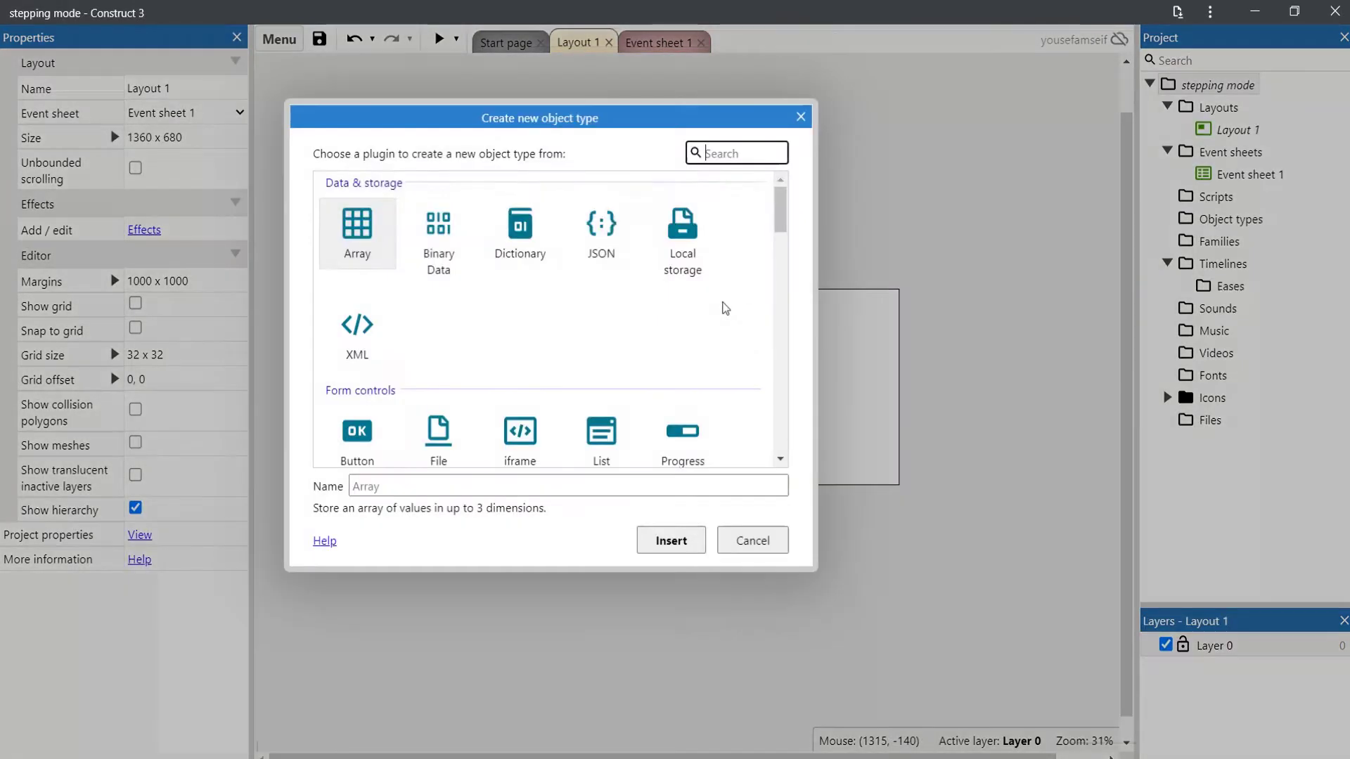
scroll(653, 368, down, 4)
click(682, 413)
click(415, 483)
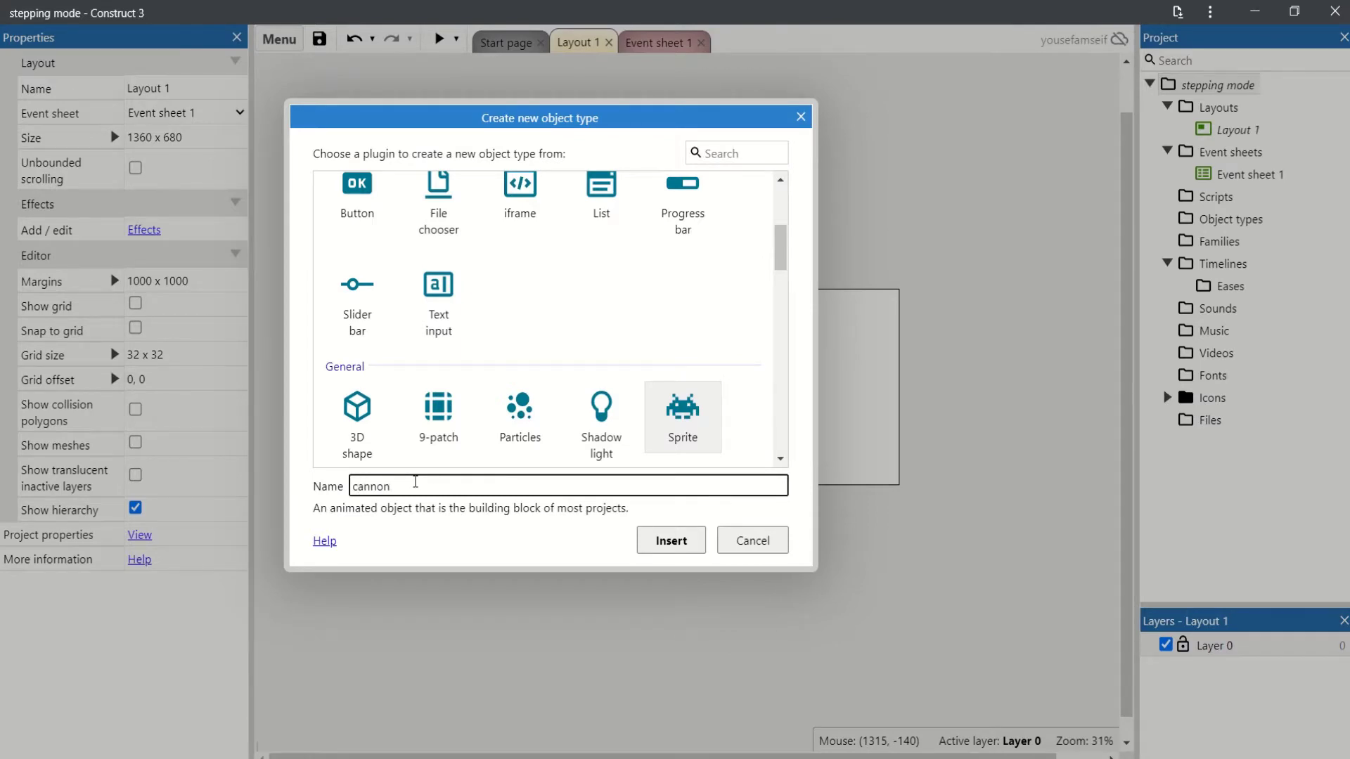
key(Return)
click(626, 431)
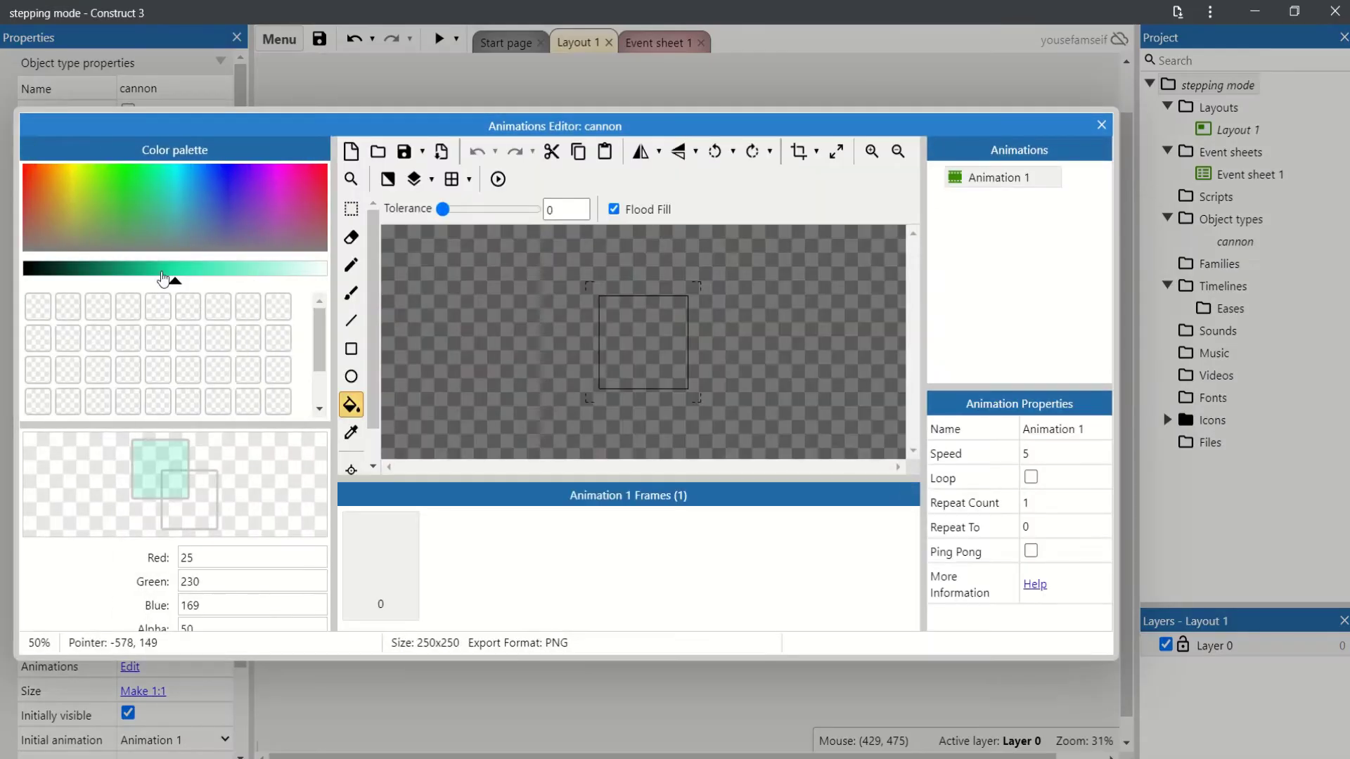
Step: Pick red at alpha 255 and stamp two barrel squares with a size-44 pencil
click(324, 166)
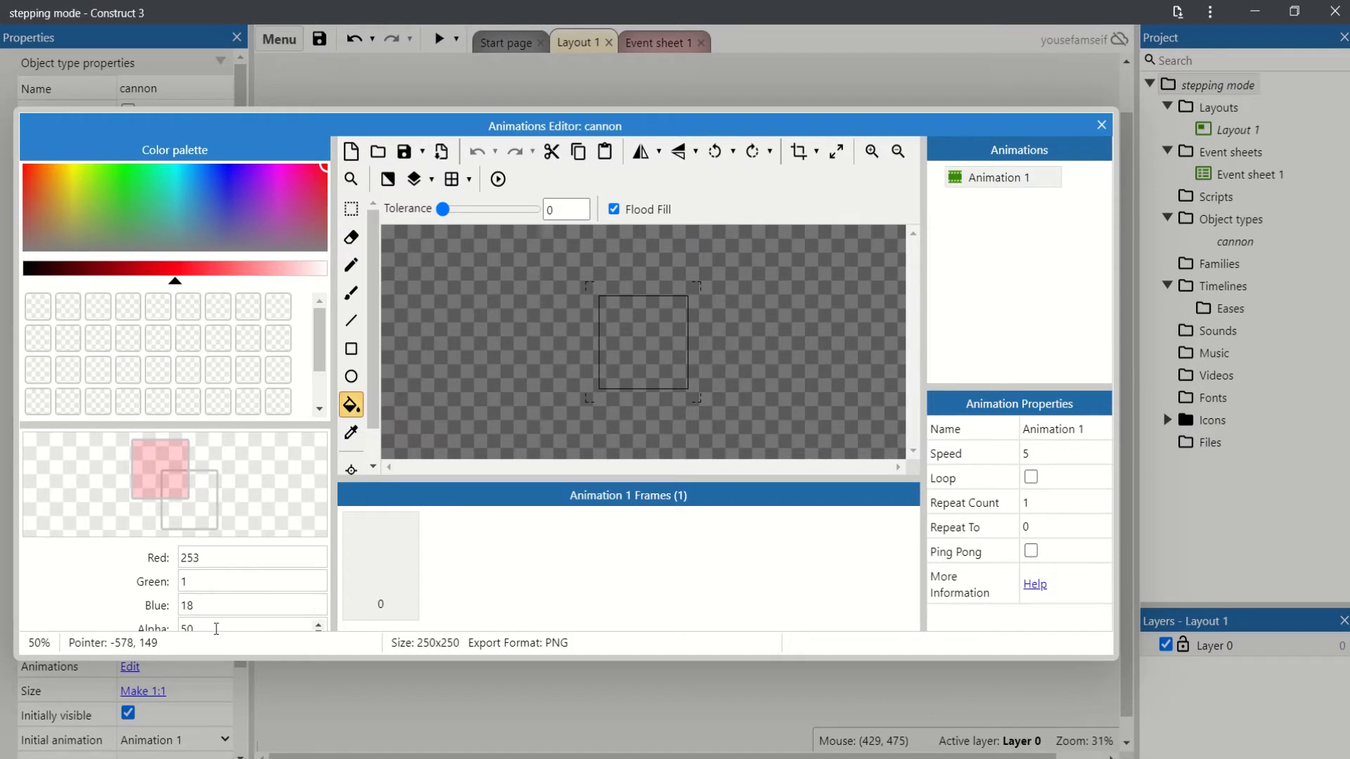
click(214, 625)
text(255)
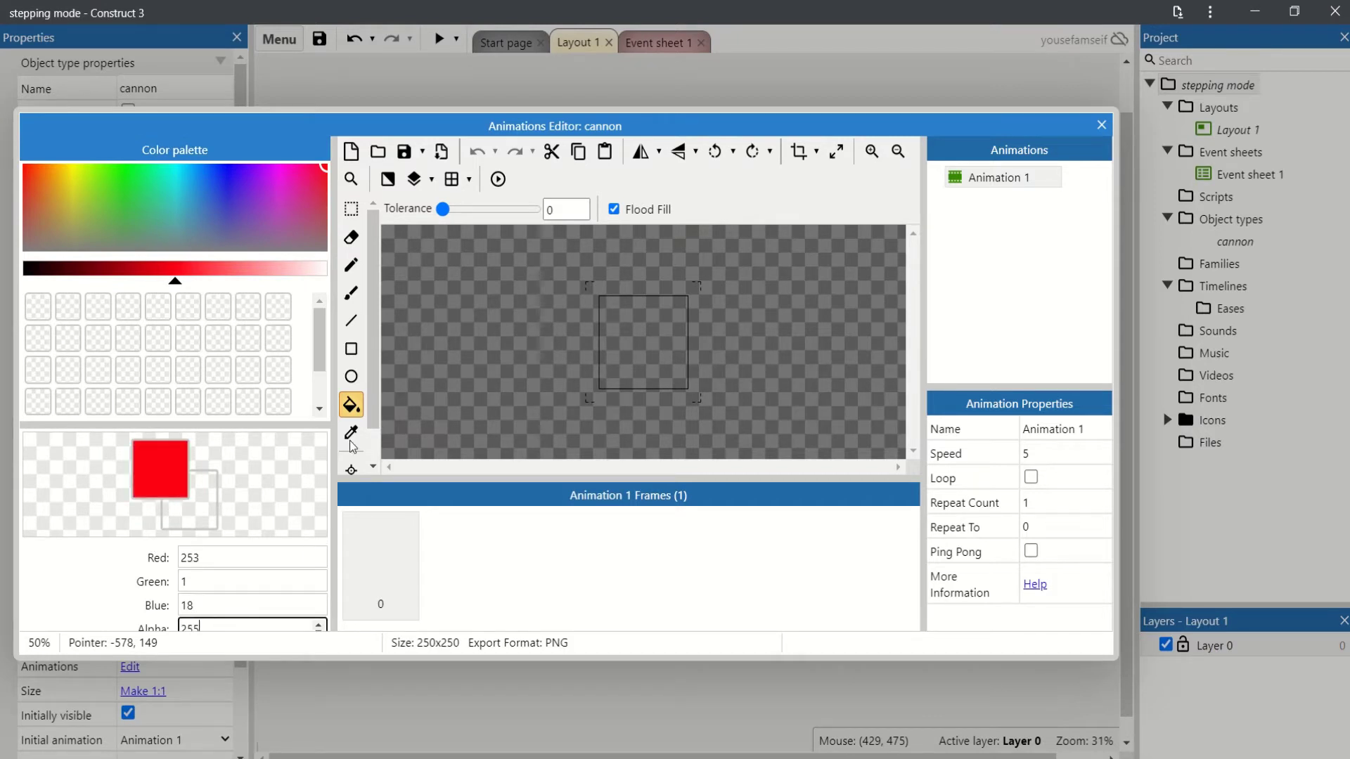
click(351, 265)
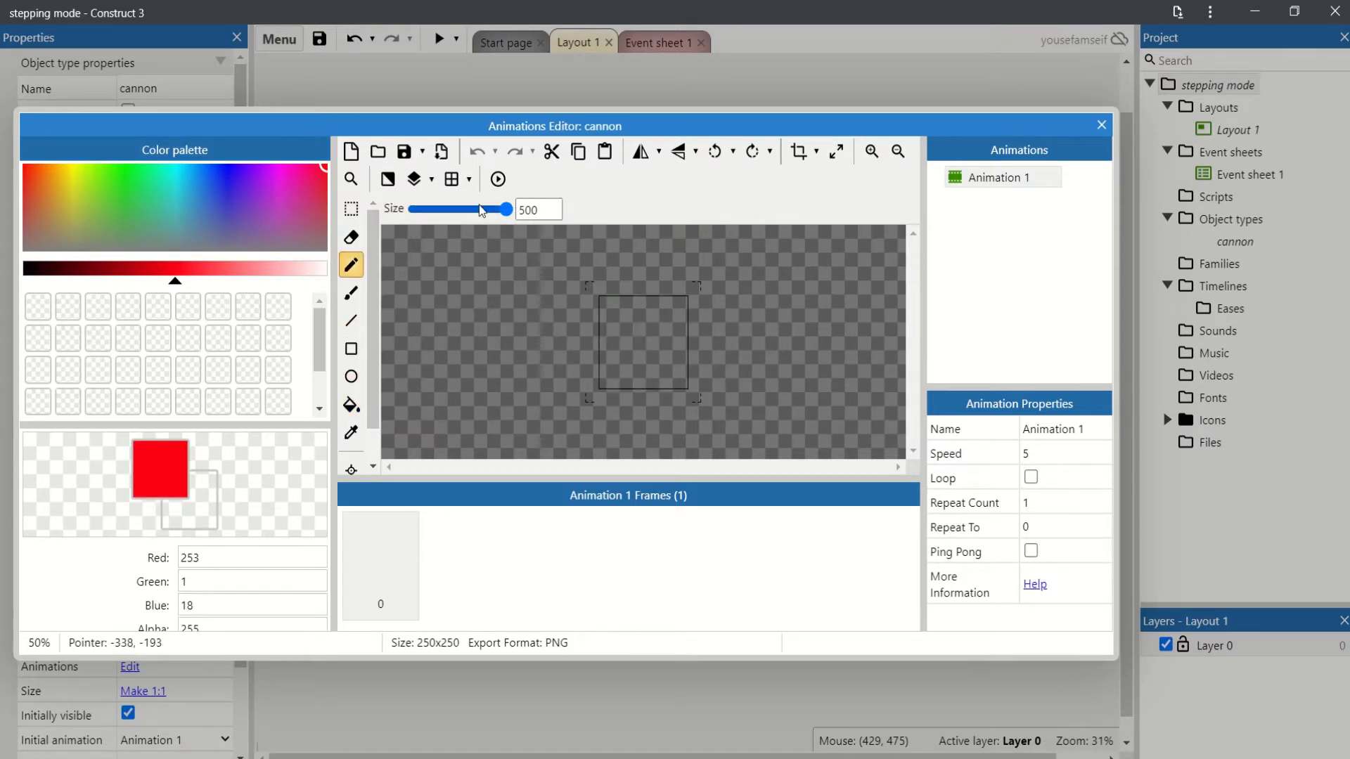
drag(506, 209, 455, 209)
click(665, 311)
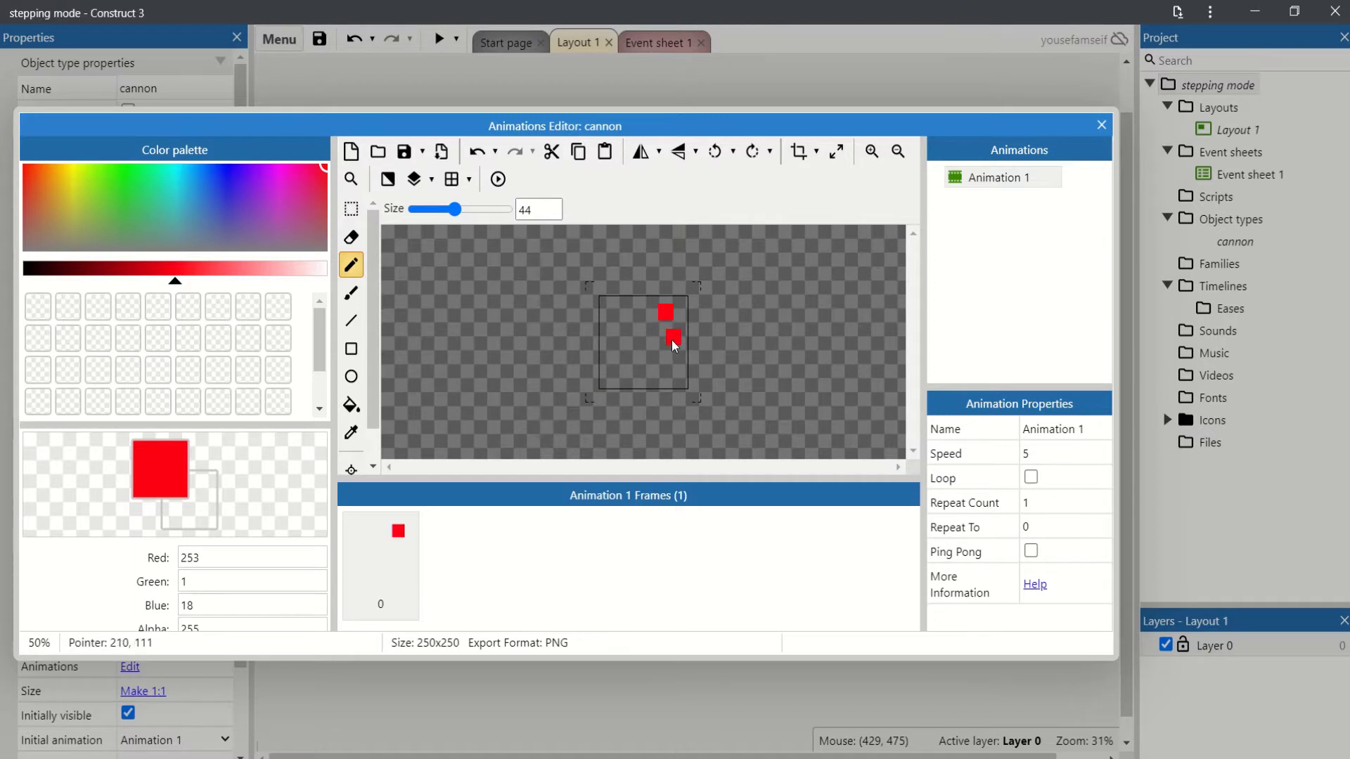
click(664, 344)
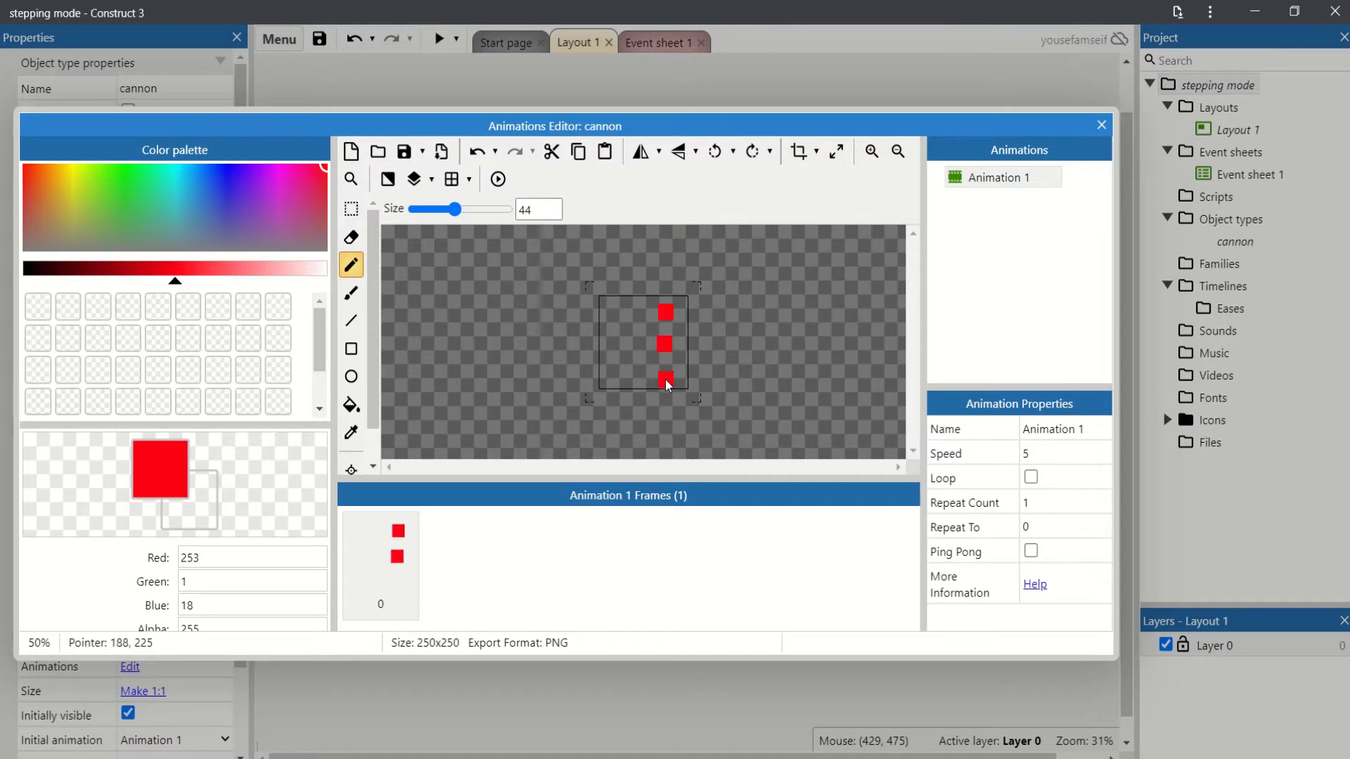
Step: Paint the round red cannon body with a size-56 brush
click(351, 293)
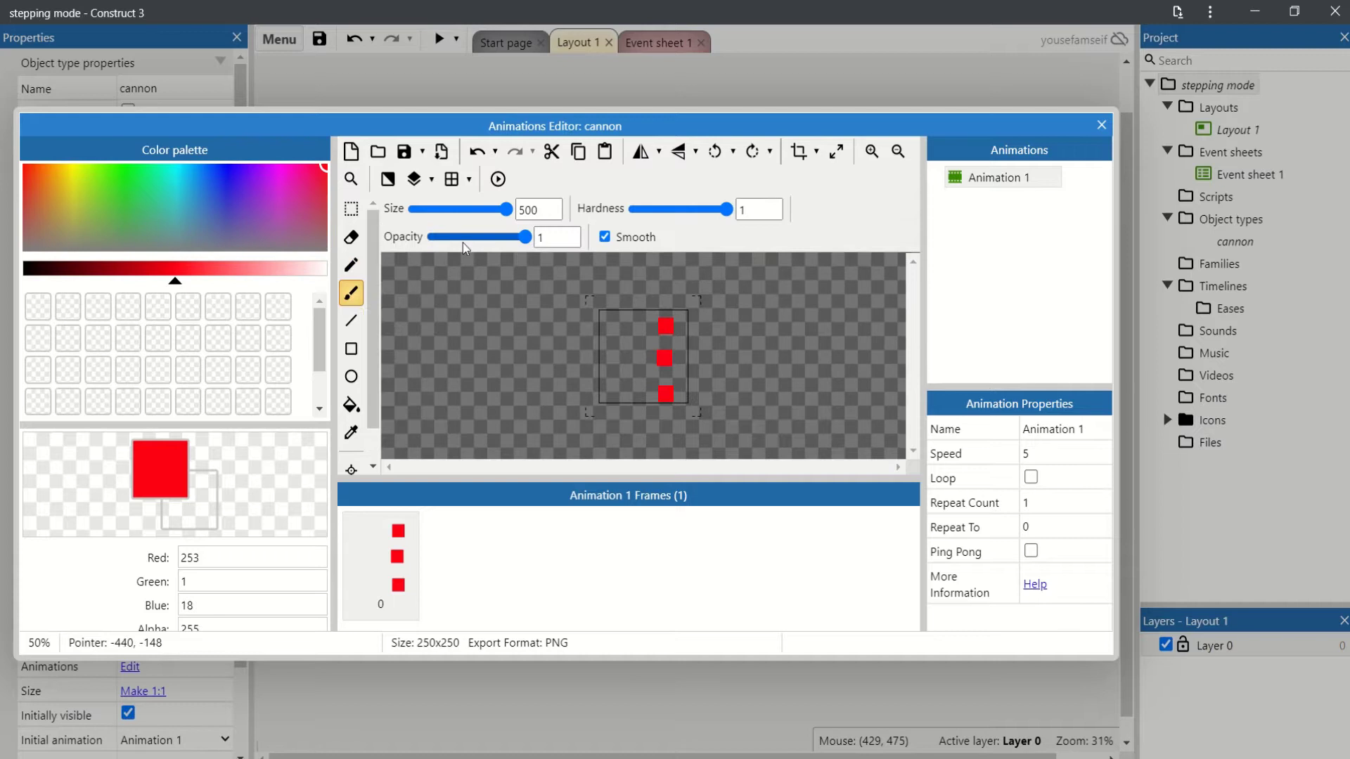
click(578, 368)
key(ctrl+z)
key(ctrl+z)
drag(506, 208, 420, 208)
click(618, 360)
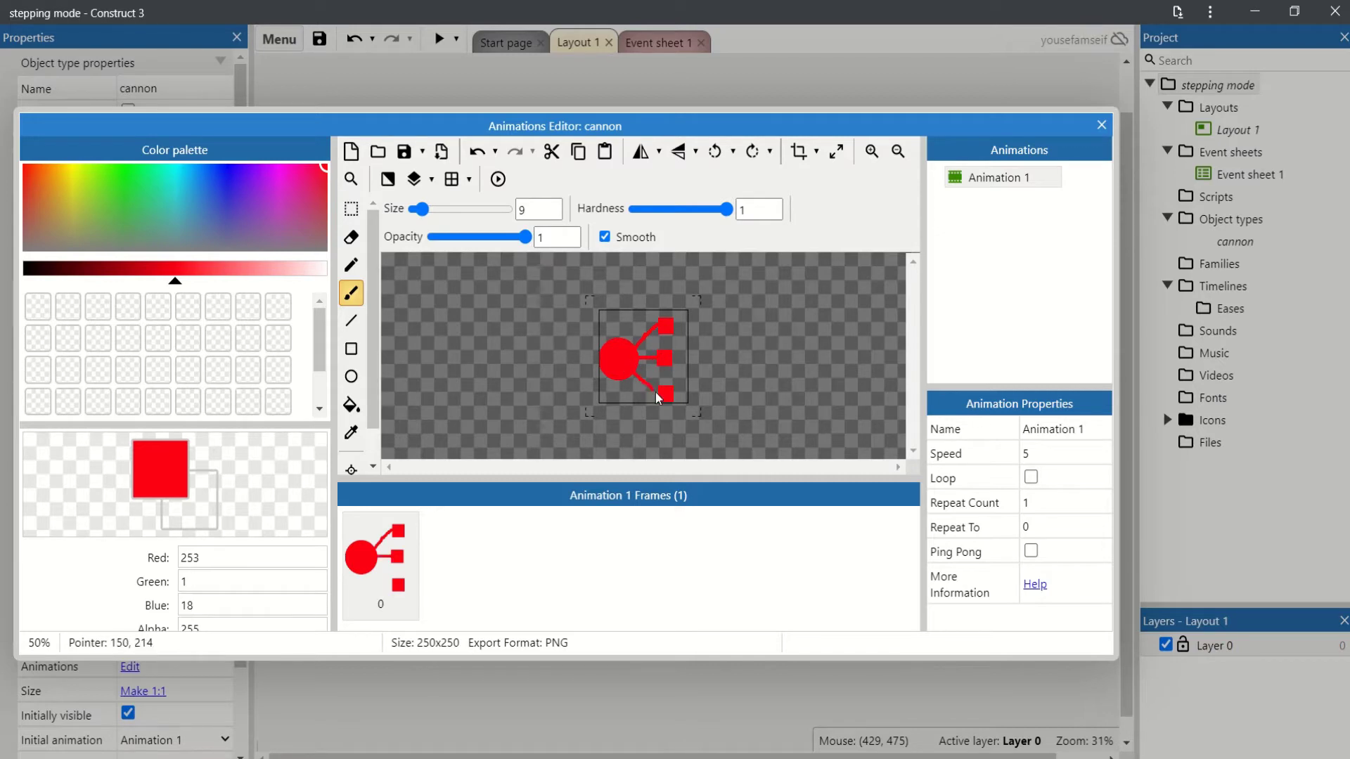
Step: Close the image editor and move the cannon toward the layout centre
click(1100, 126)
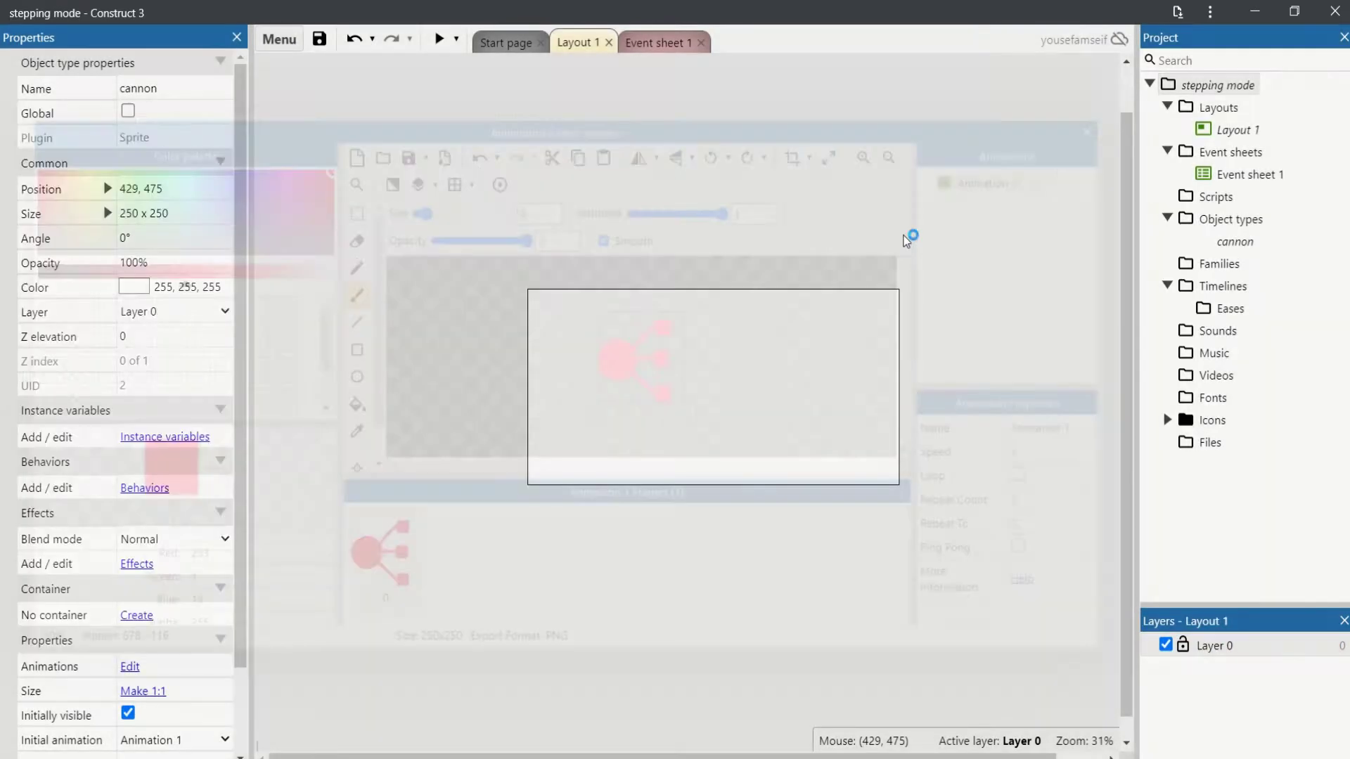
drag(641, 433, 673, 406)
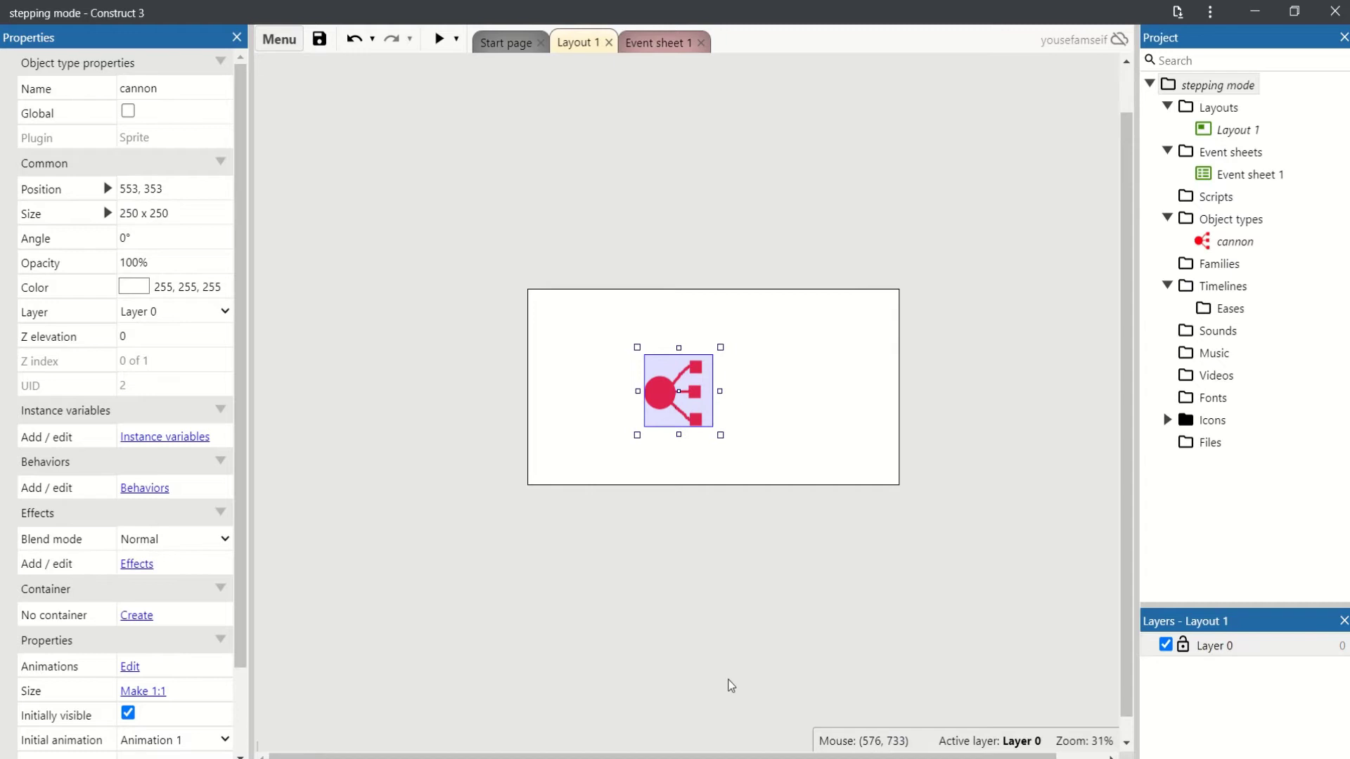
double_click(426, 383)
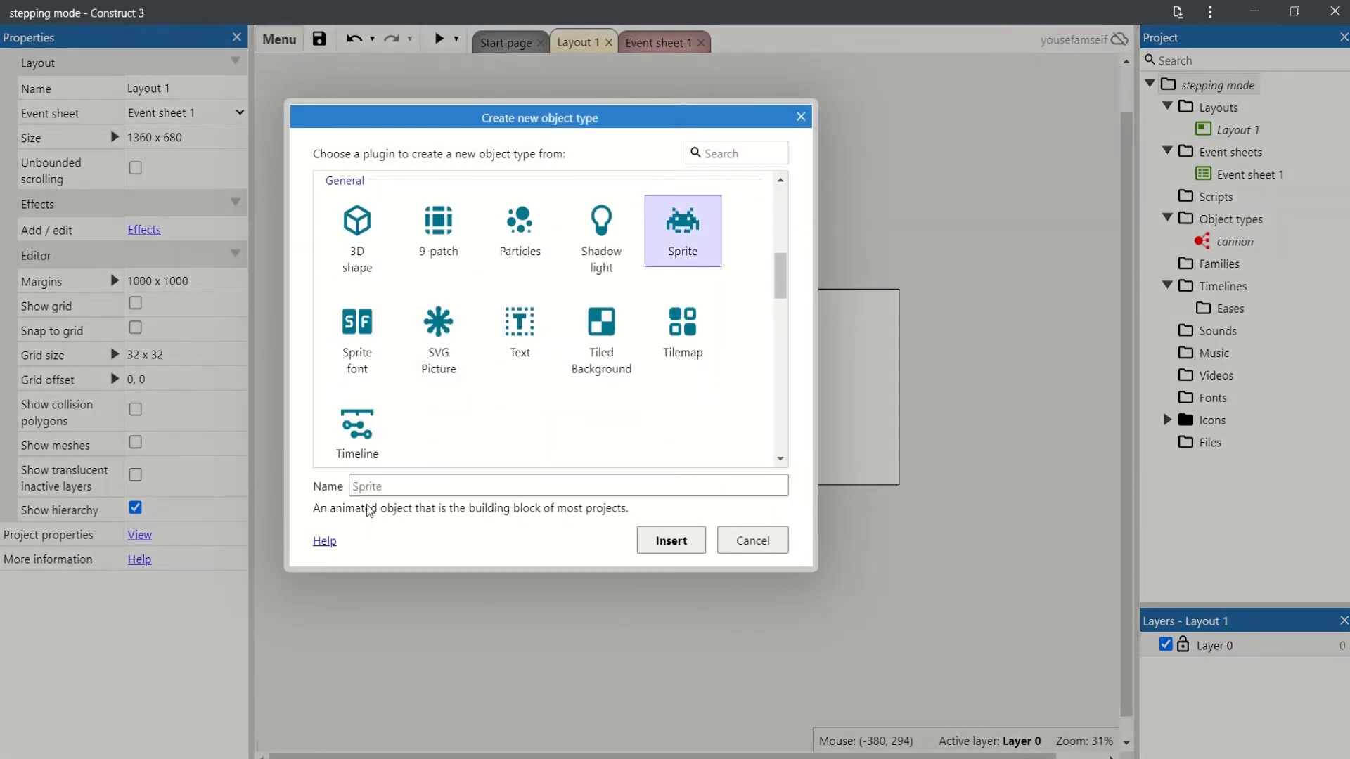
Step: Create a sprite named bullet and place it left of the layout
click(374, 486)
text(bulle)
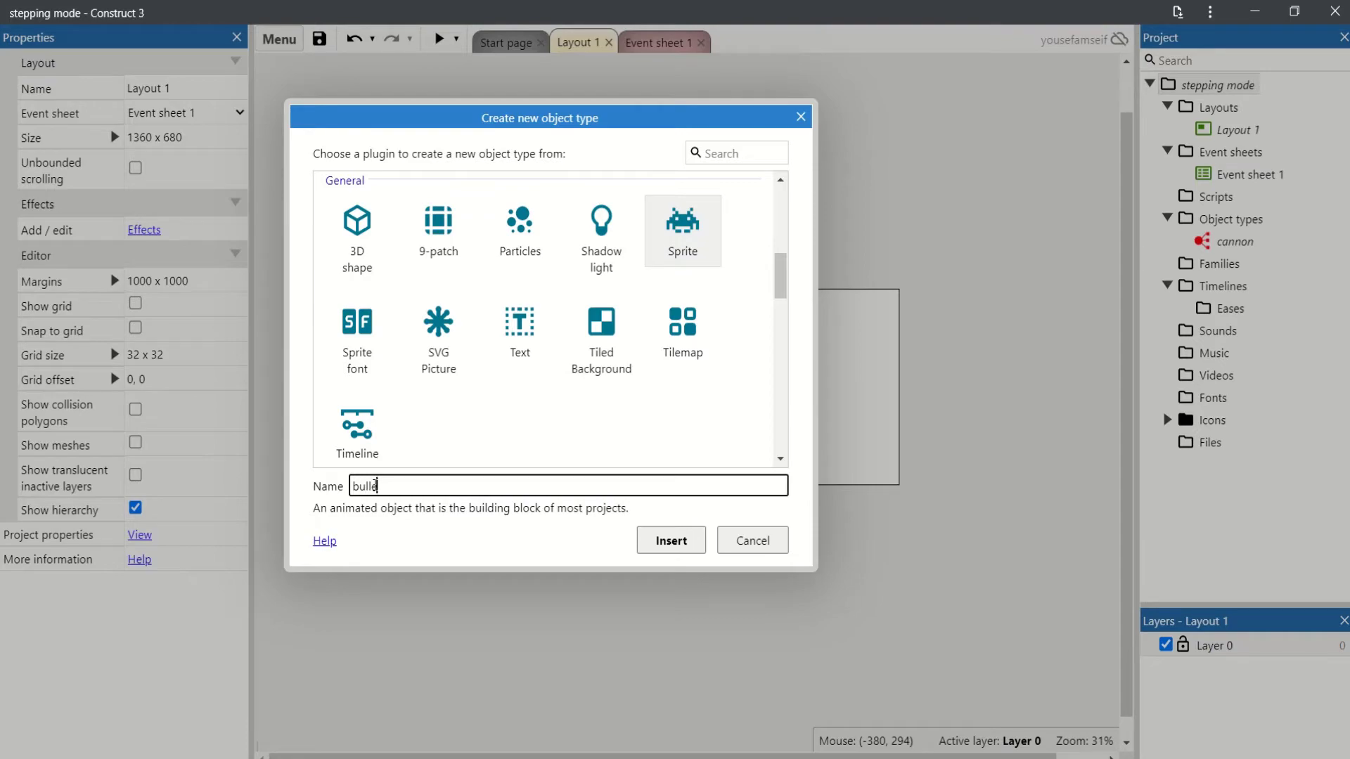
text(t)
key(Return)
click(373, 482)
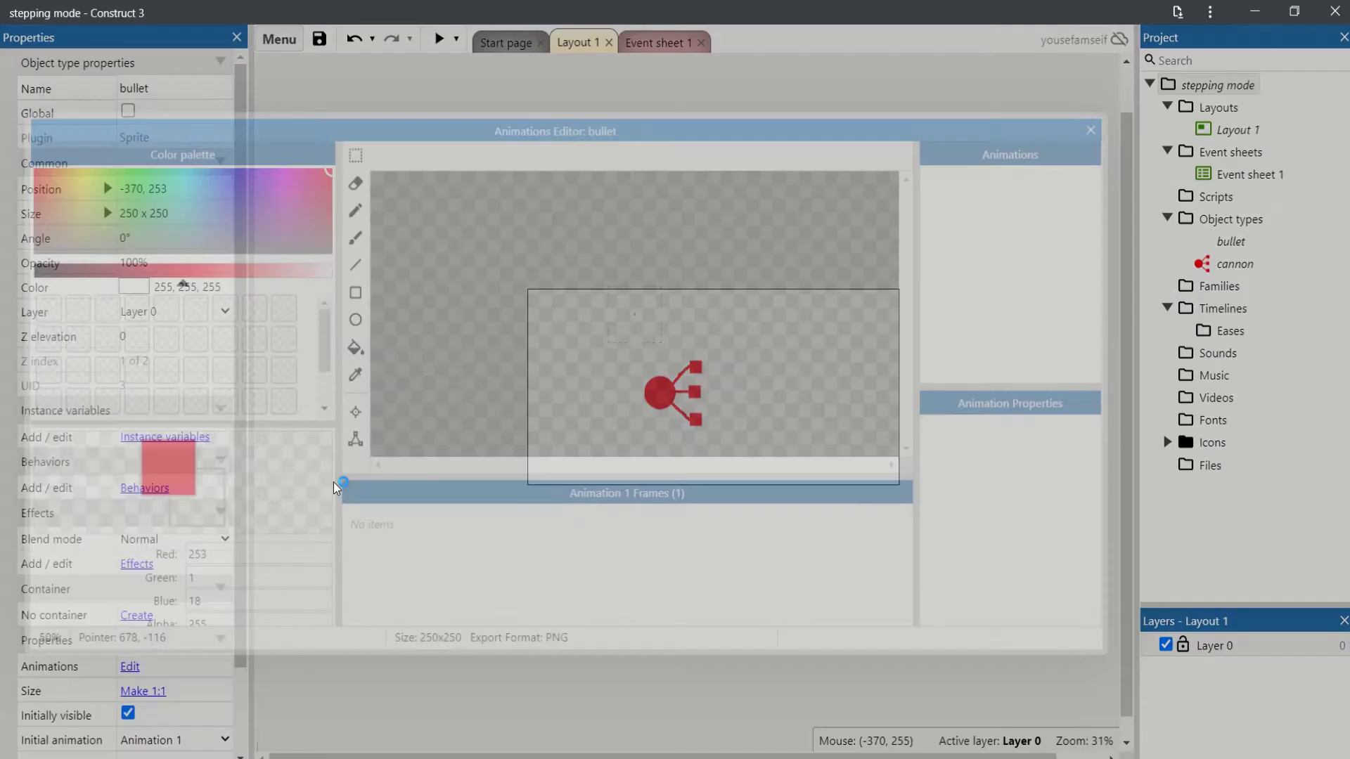
Step: Fill the bullet image solid red and flatten it to about 250 x 56
click(351, 401)
click(654, 330)
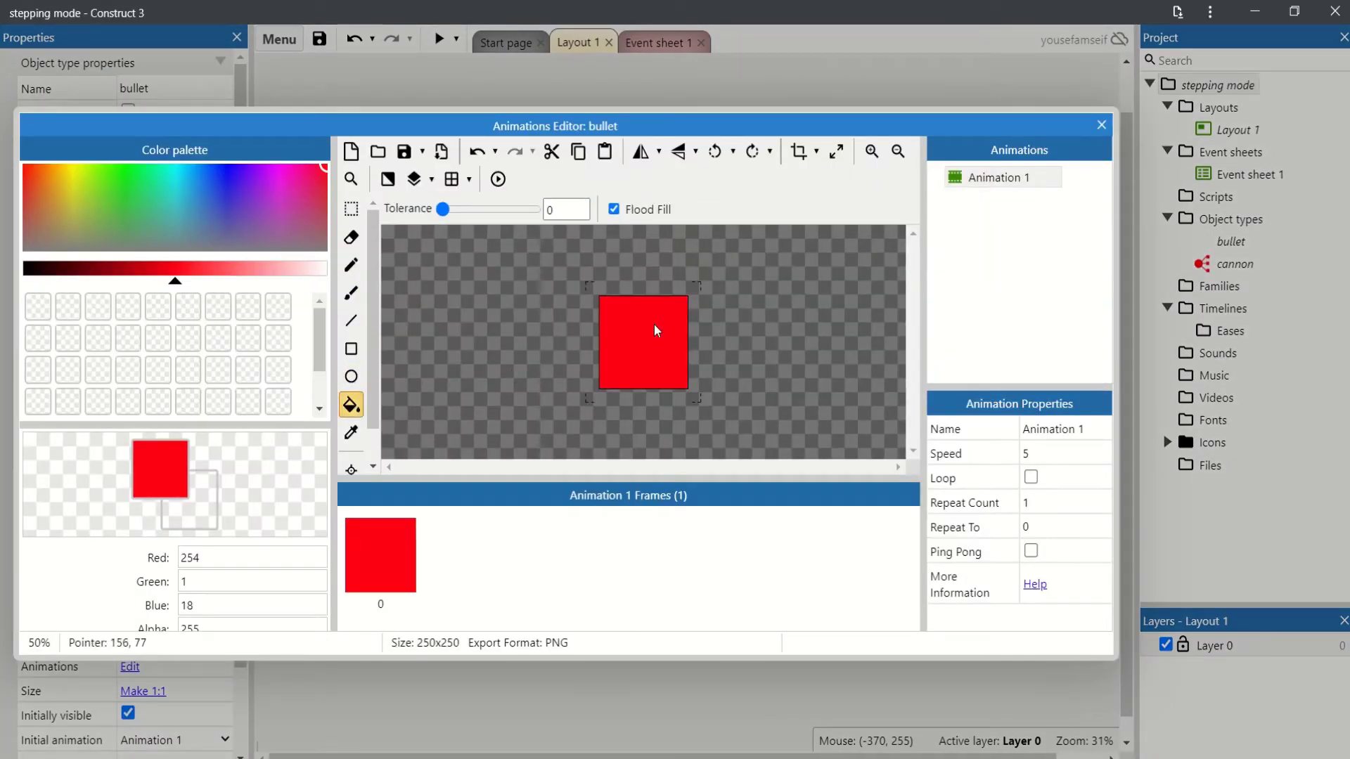
click(1101, 127)
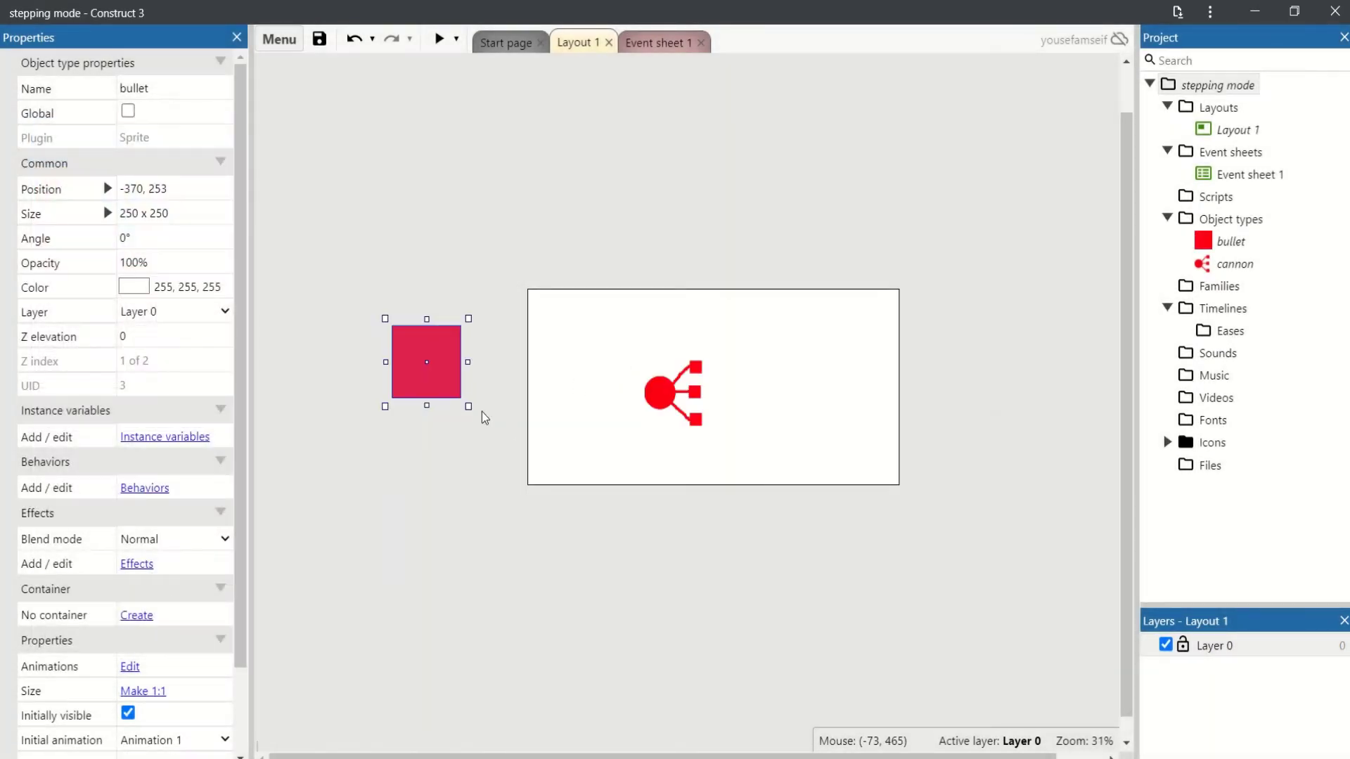
drag(427, 399, 437, 340)
Step: Add Image Point 1 to the cannon at the top barrel's end
double_click(671, 421)
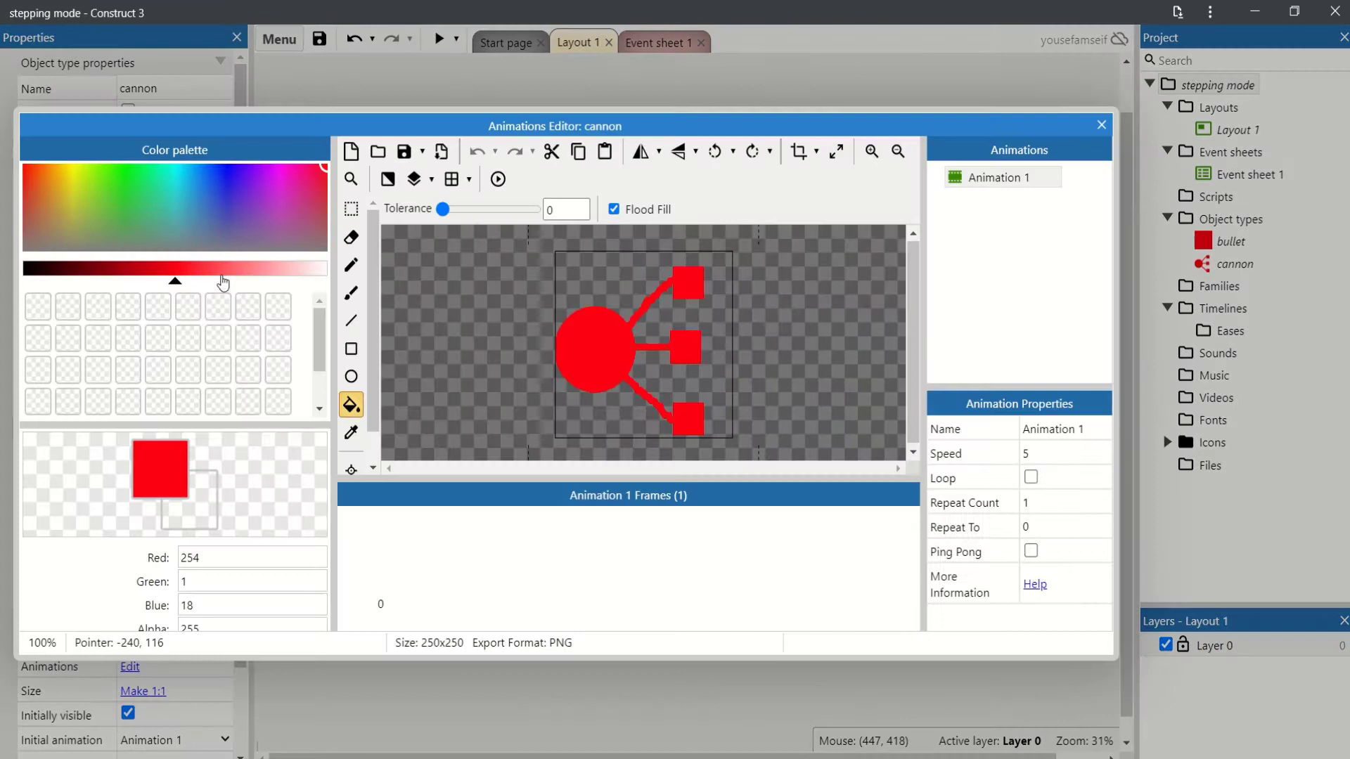
click(351, 470)
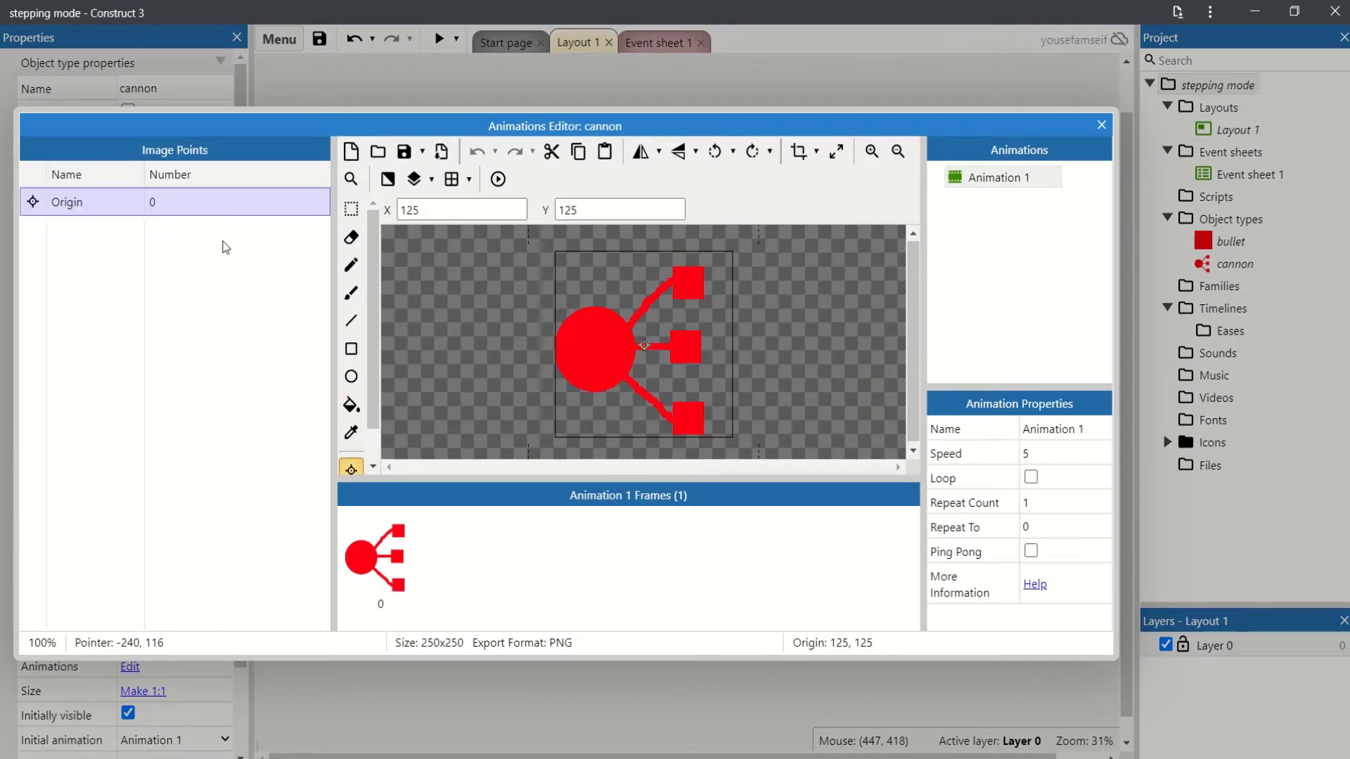
right_click(192, 209)
click(264, 228)
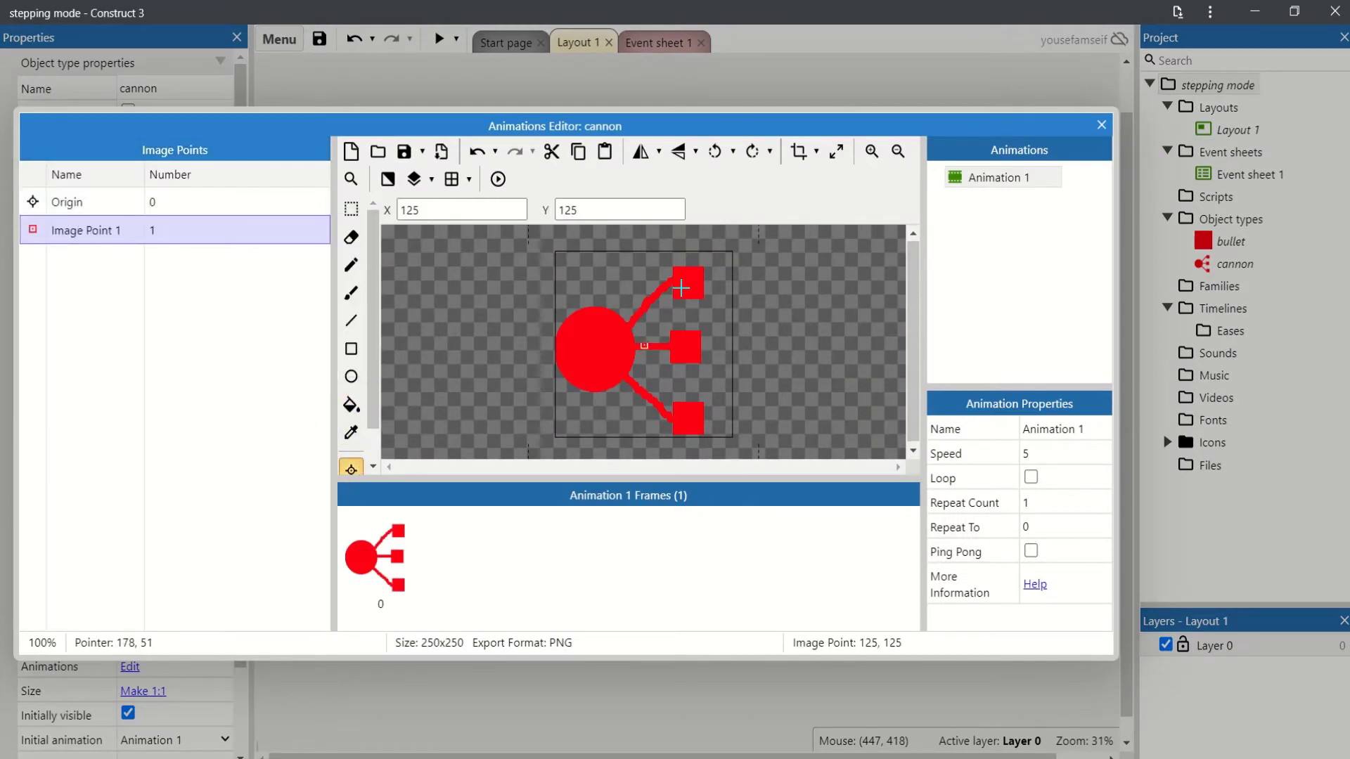
click(678, 273)
click(686, 276)
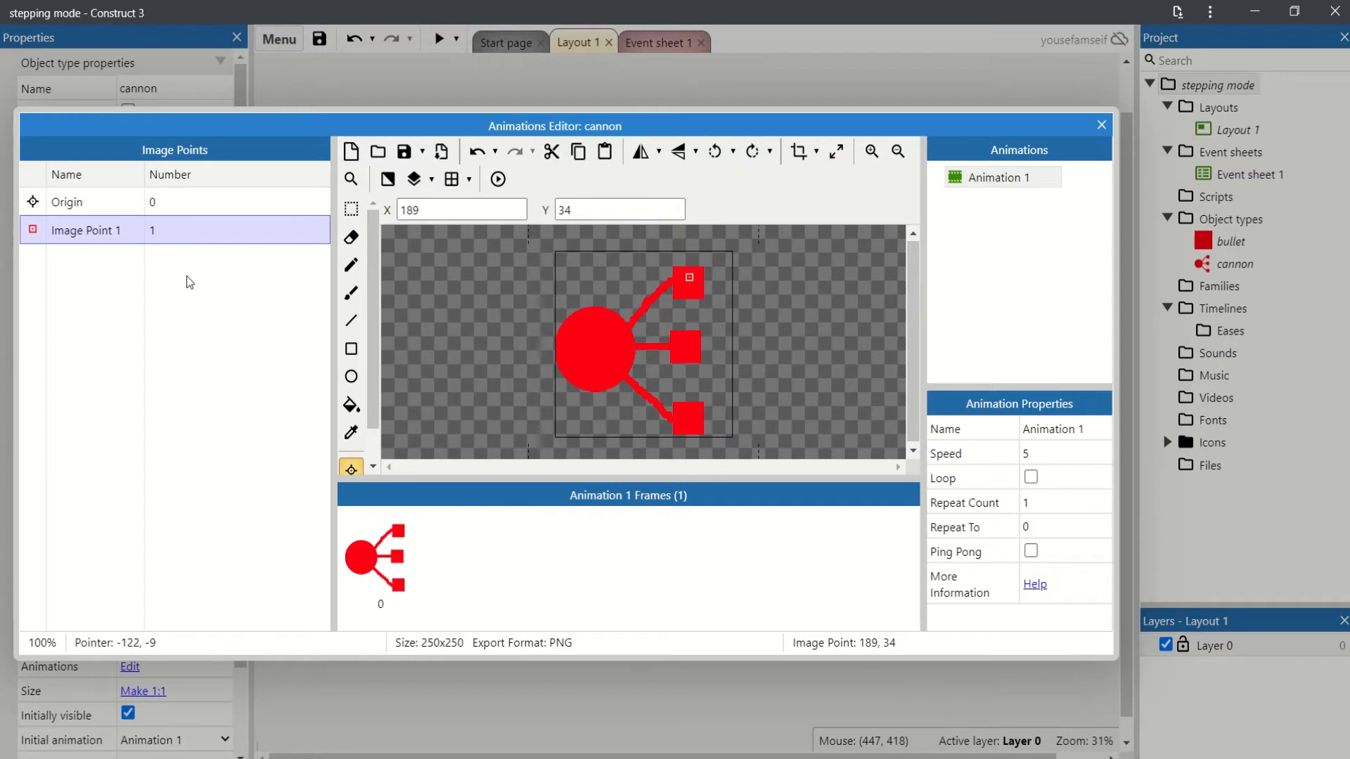
Step: Add image points 2 and 3, placing point 3 on the lower barrel
right_click(205, 240)
click(267, 253)
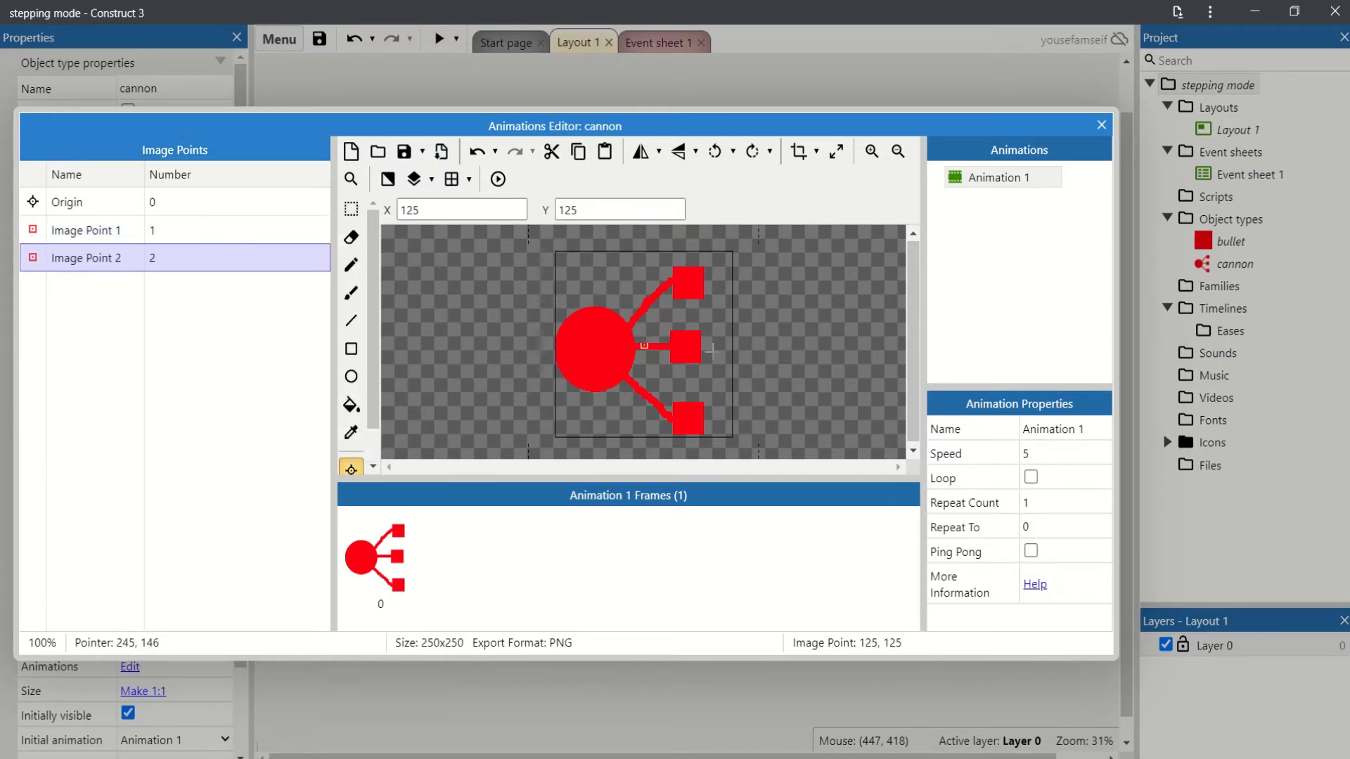
right_click(274, 257)
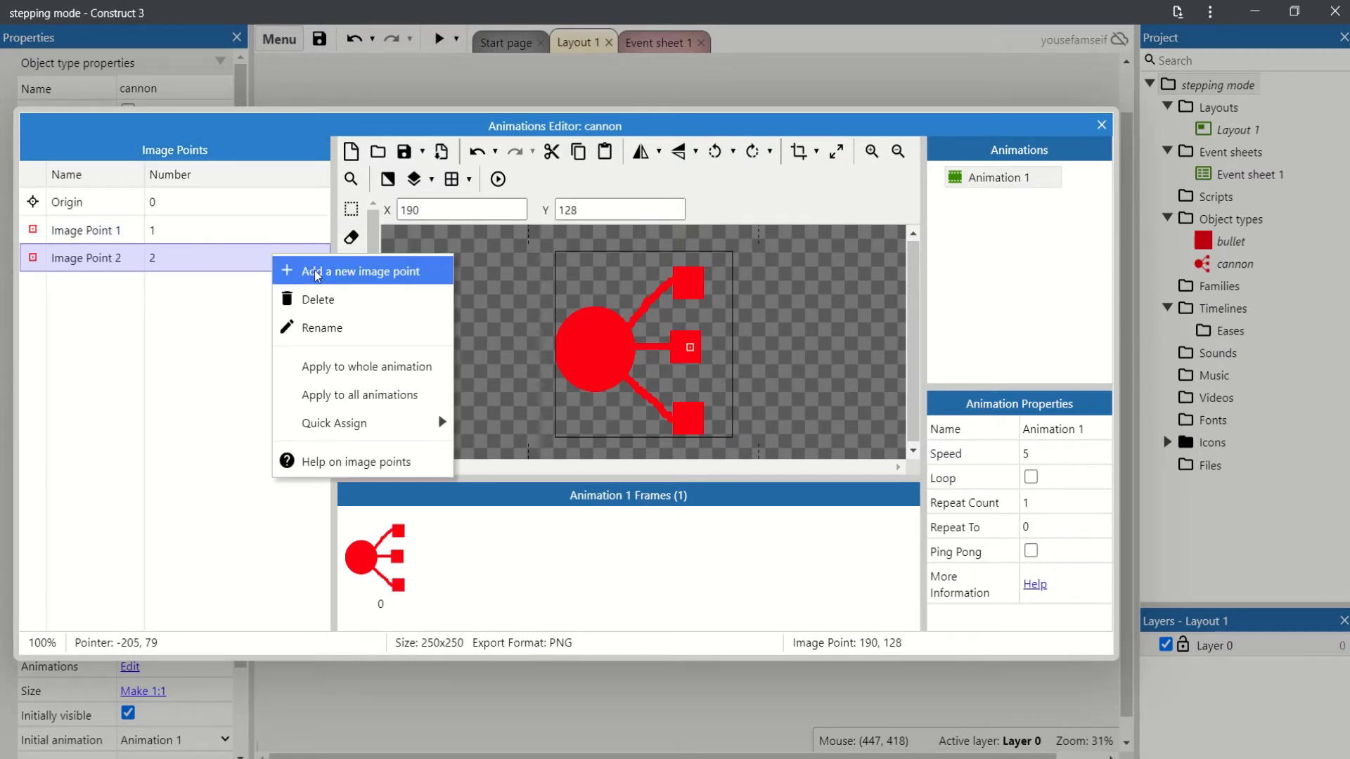
click(314, 271)
click(685, 417)
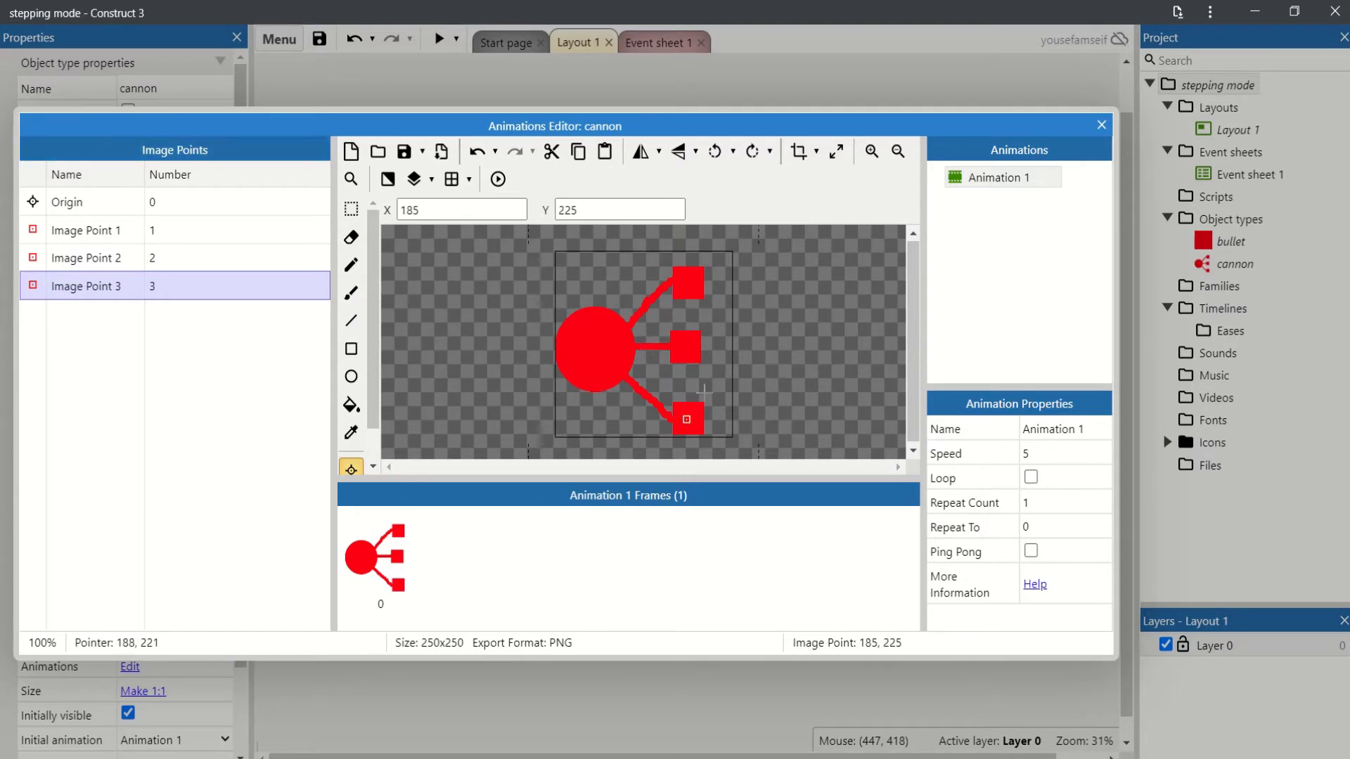
click(1101, 125)
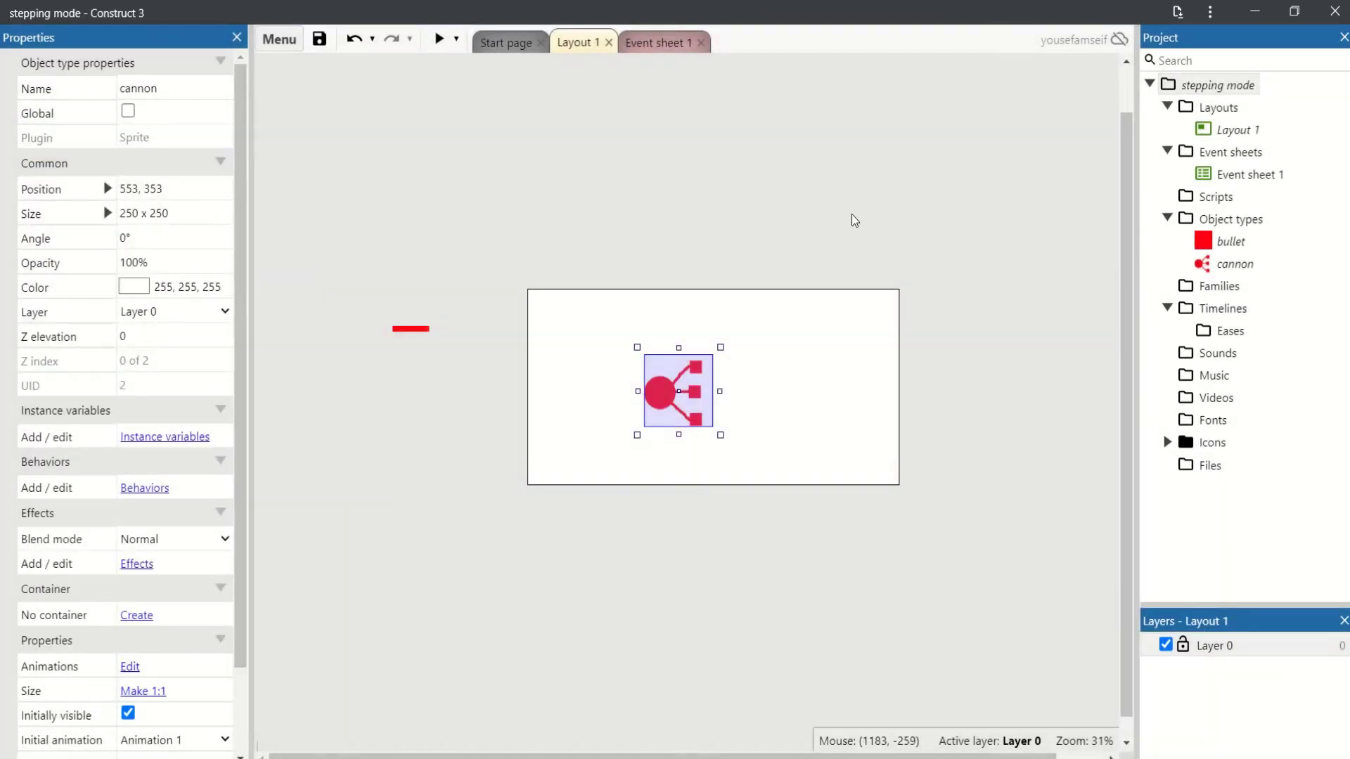
click(854, 220)
double_click(674, 131)
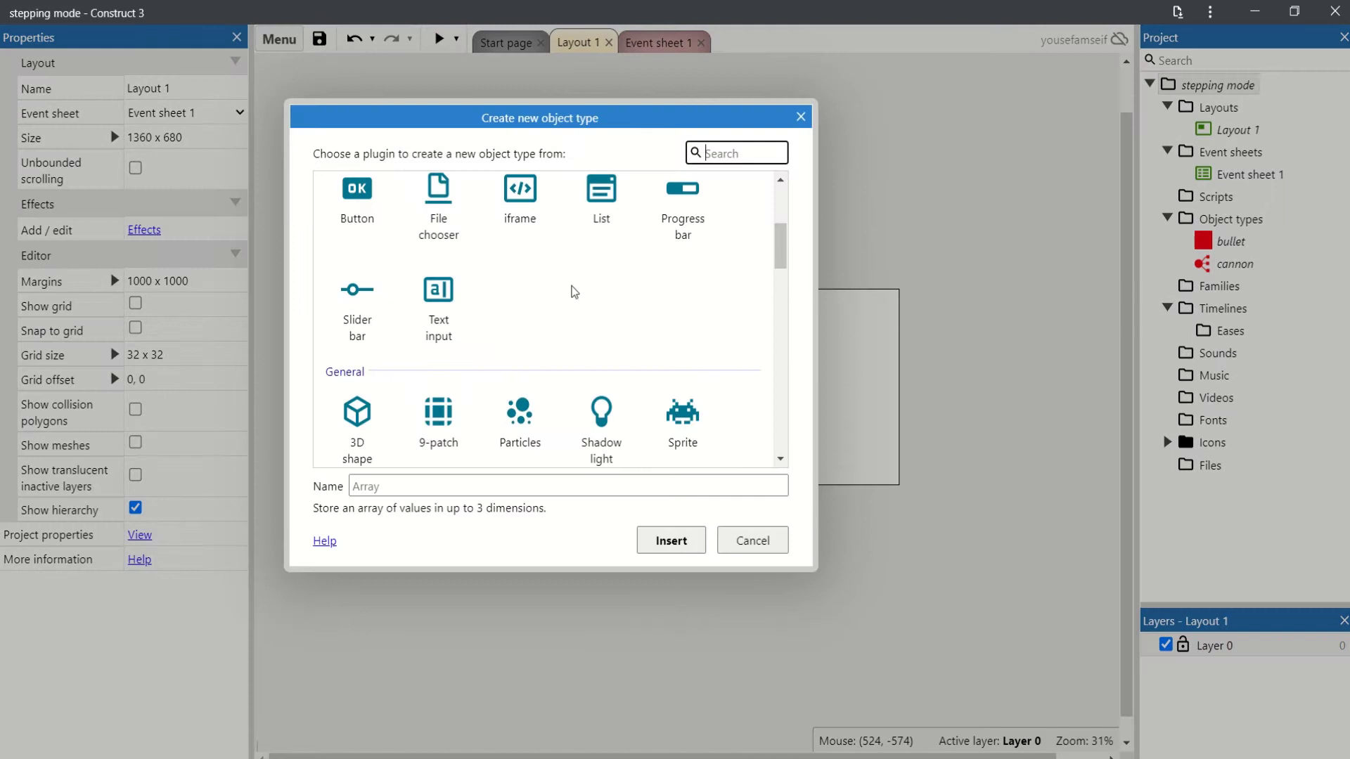
Step: Insert the Keyboard object and select the cannon sprite
text(key)
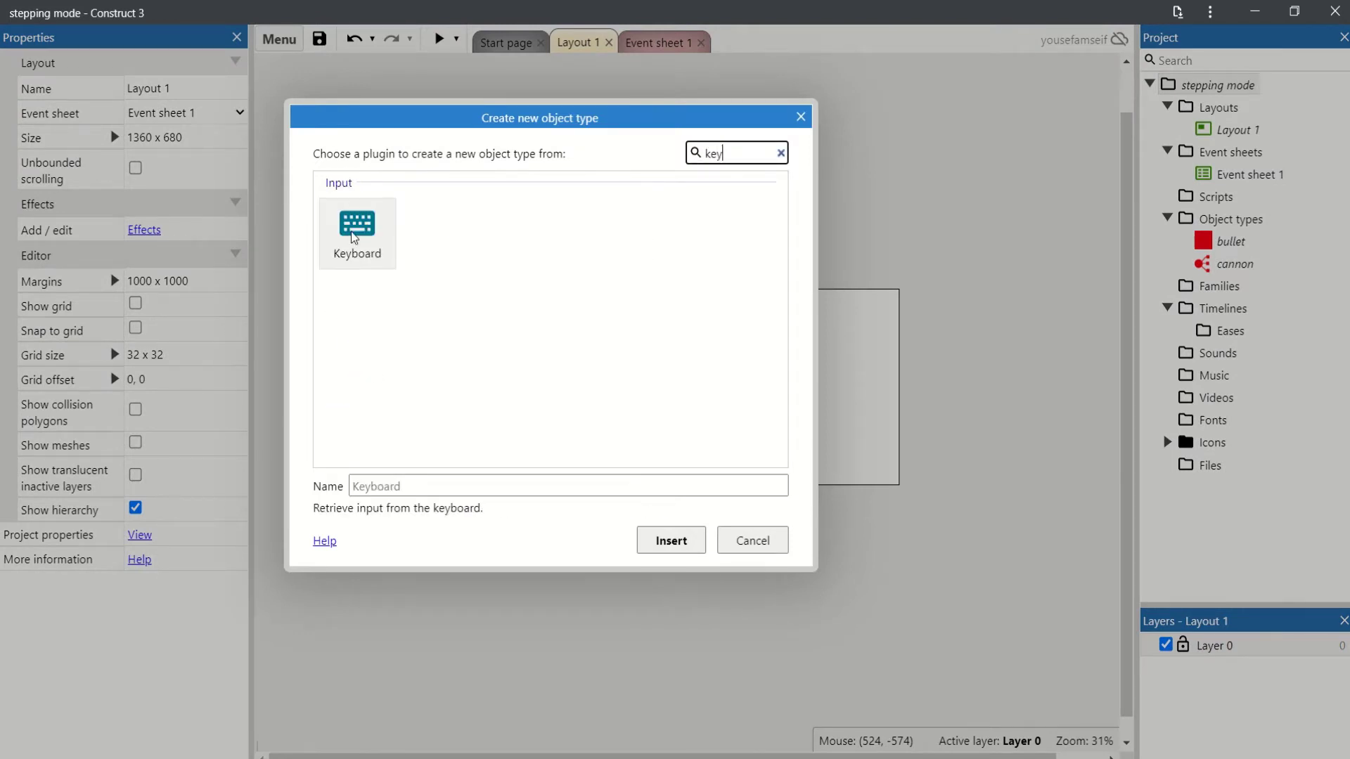
double_click(339, 246)
click(680, 415)
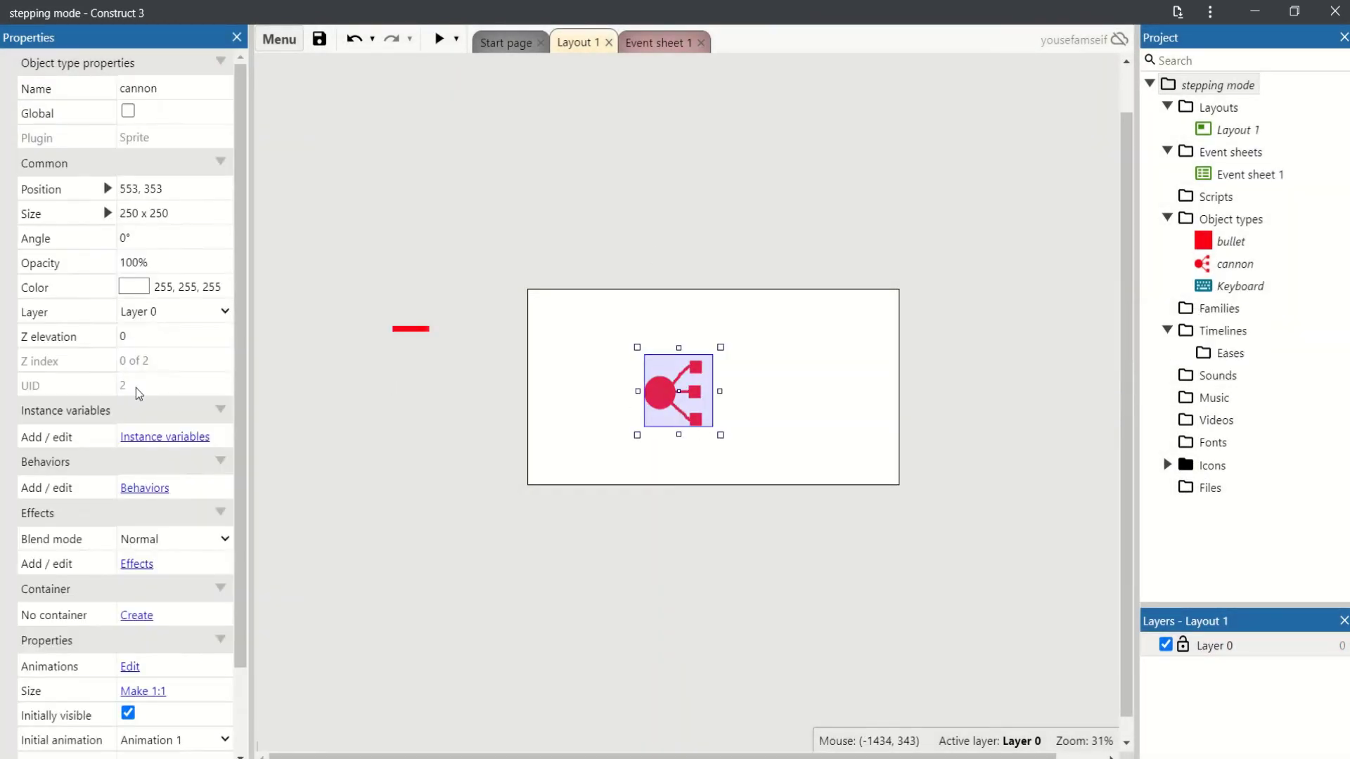
Step: Give the cannon the 8 Direction and Bound to layout behaviors
click(147, 488)
click(611, 339)
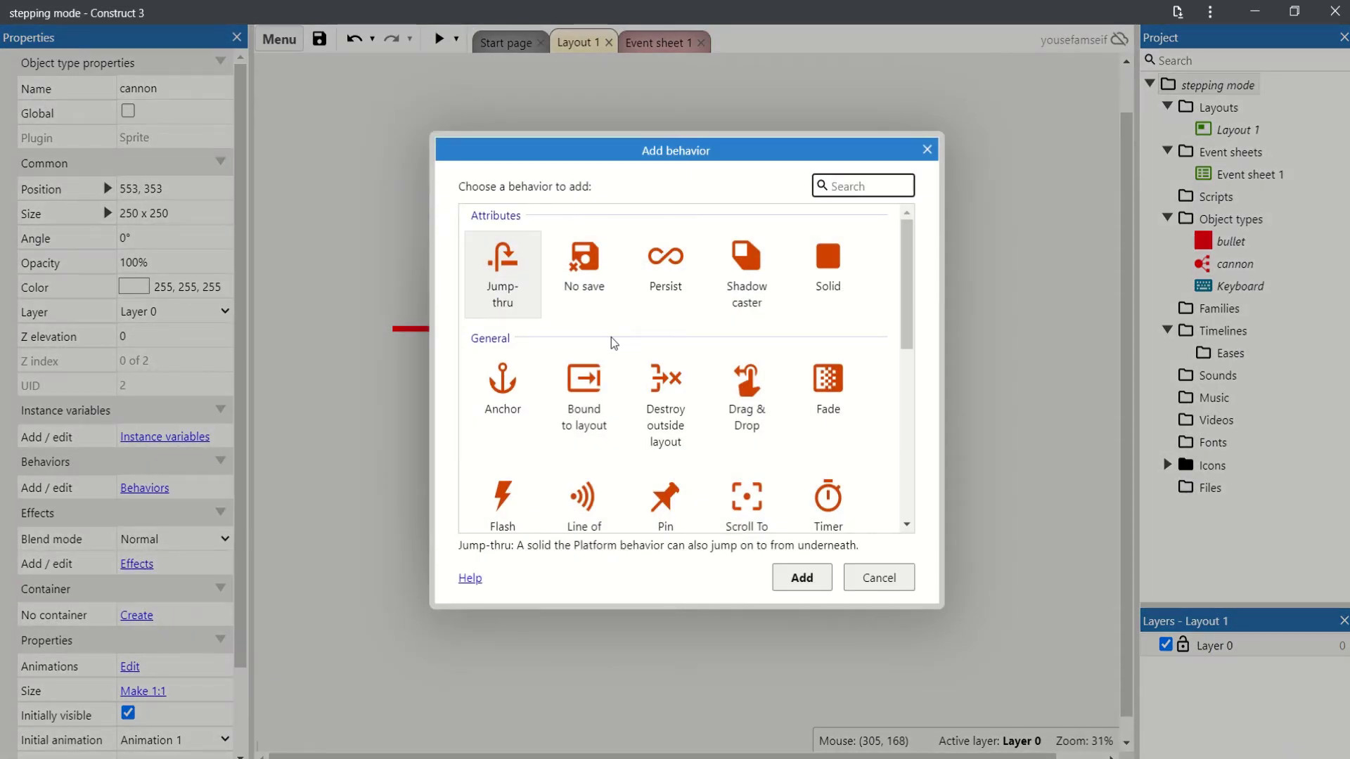
text(8)
double_click(492, 302)
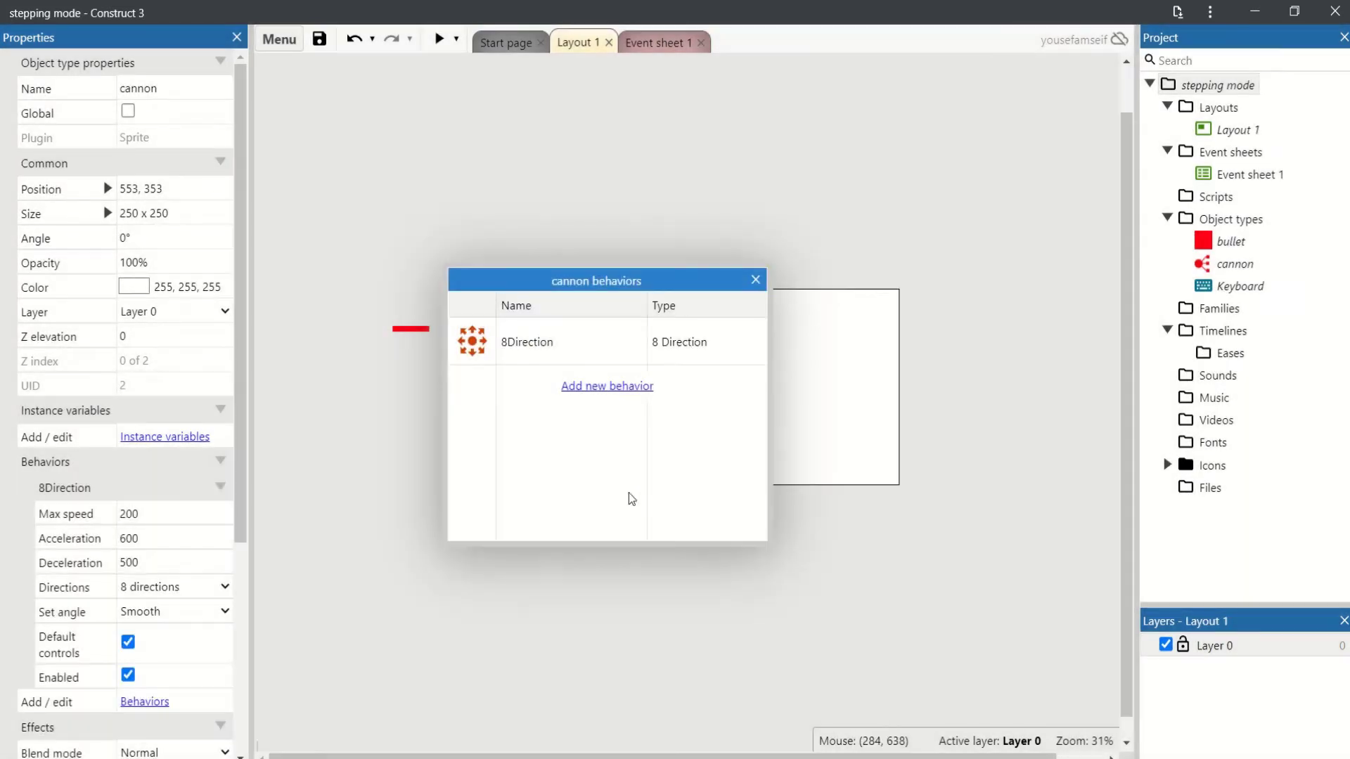
click(580, 396)
text(bo)
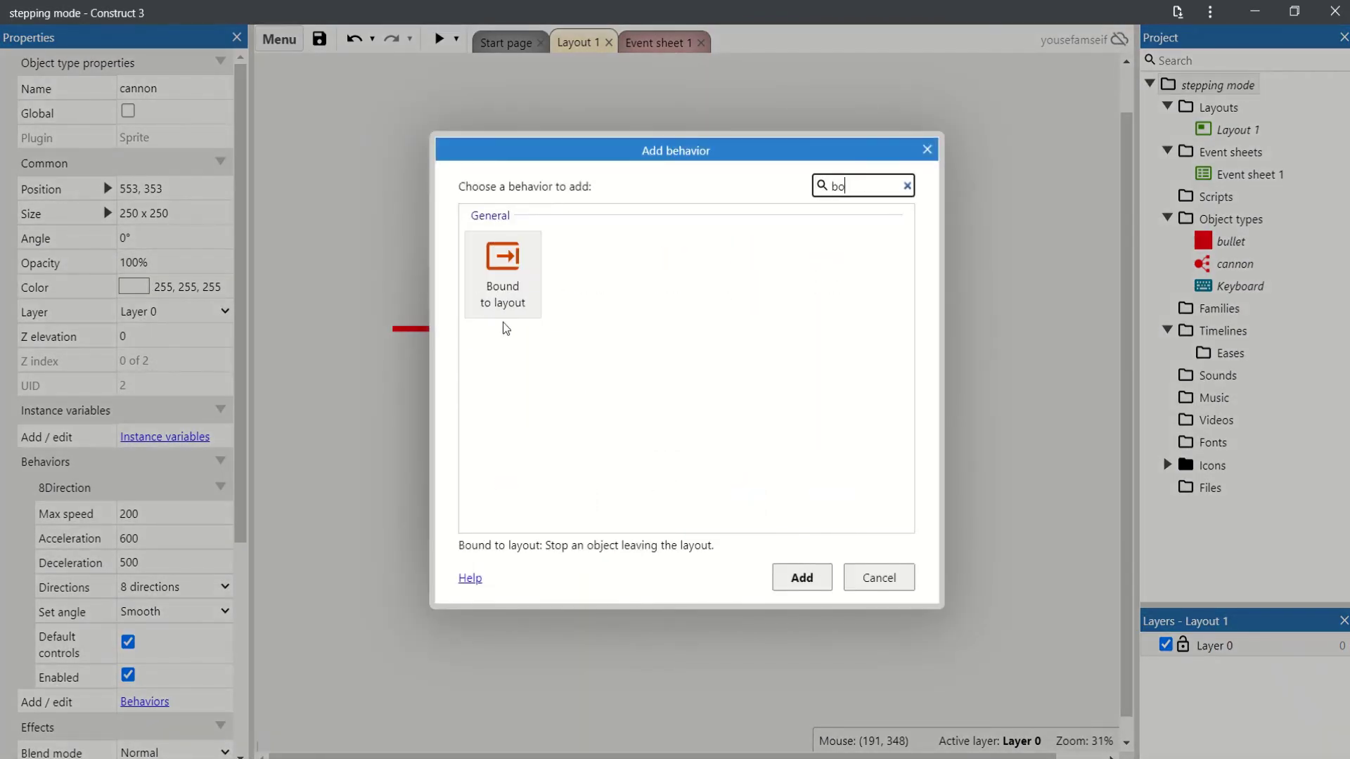
double_click(485, 304)
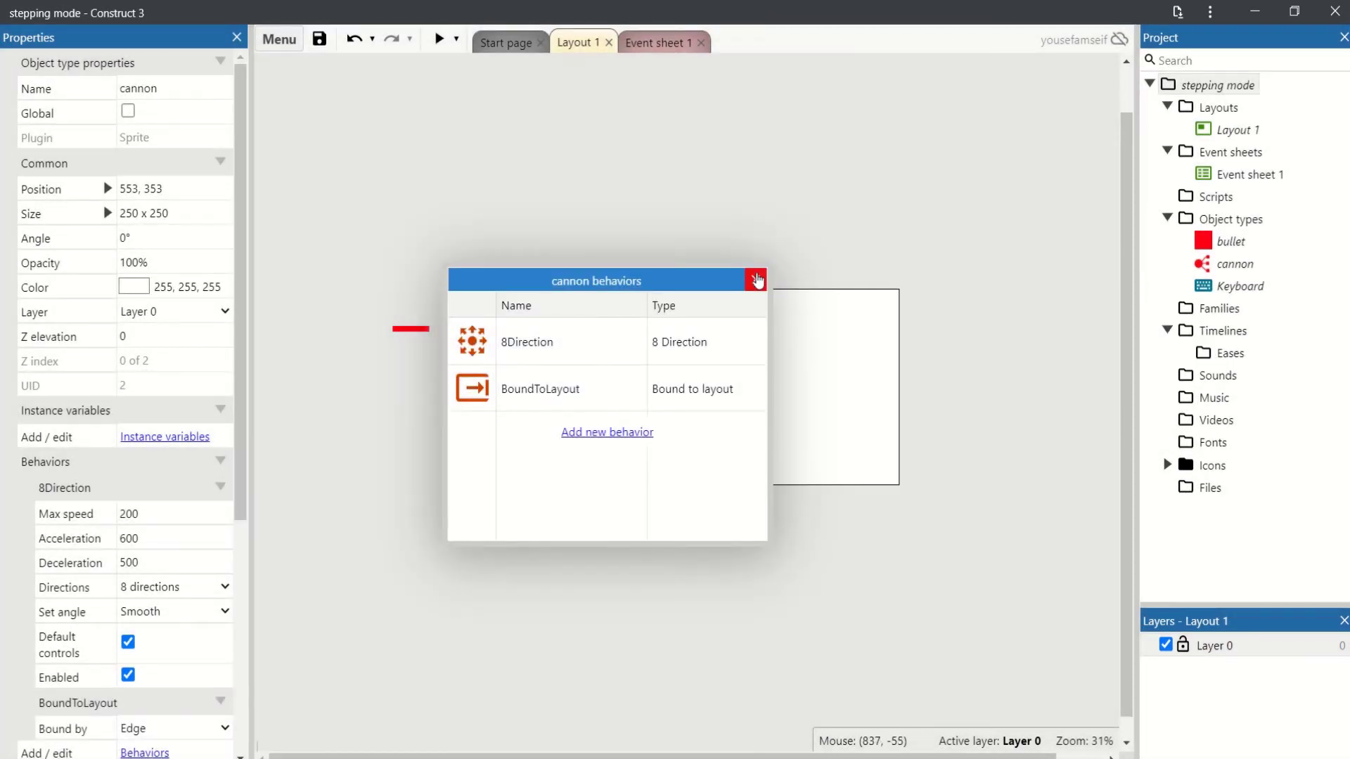
click(757, 281)
Step: In Event sheet 1, add a Keyboard 'On Space pressed' event
click(714, 115)
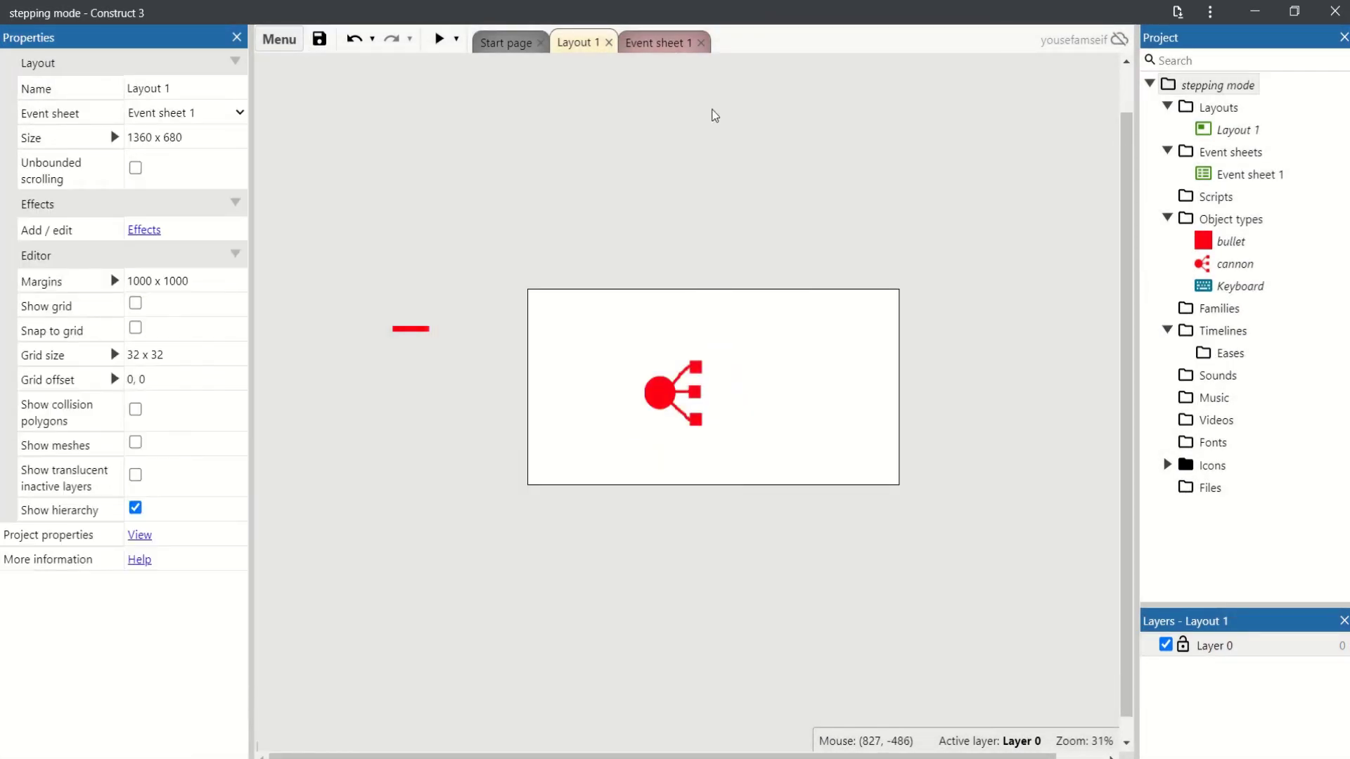
click(657, 43)
click(322, 102)
click(735, 262)
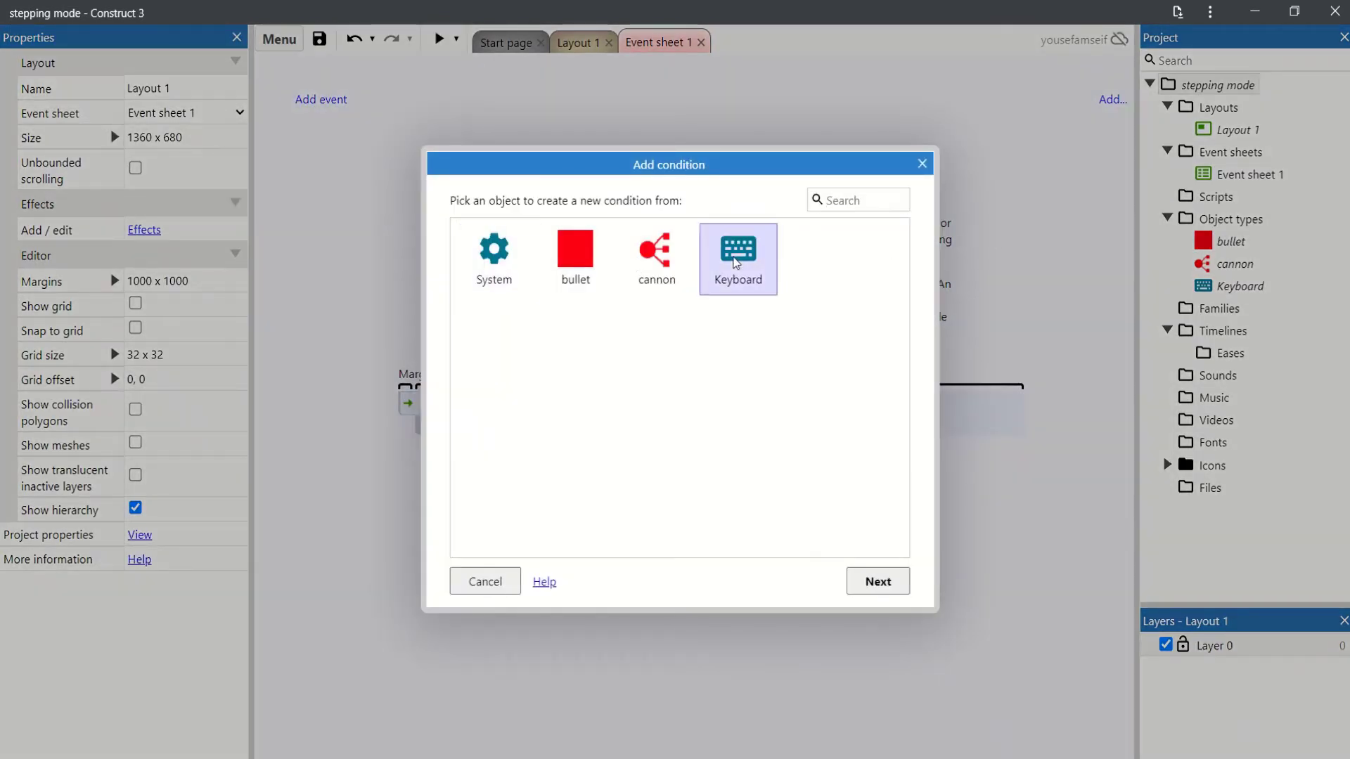
double_click(738, 257)
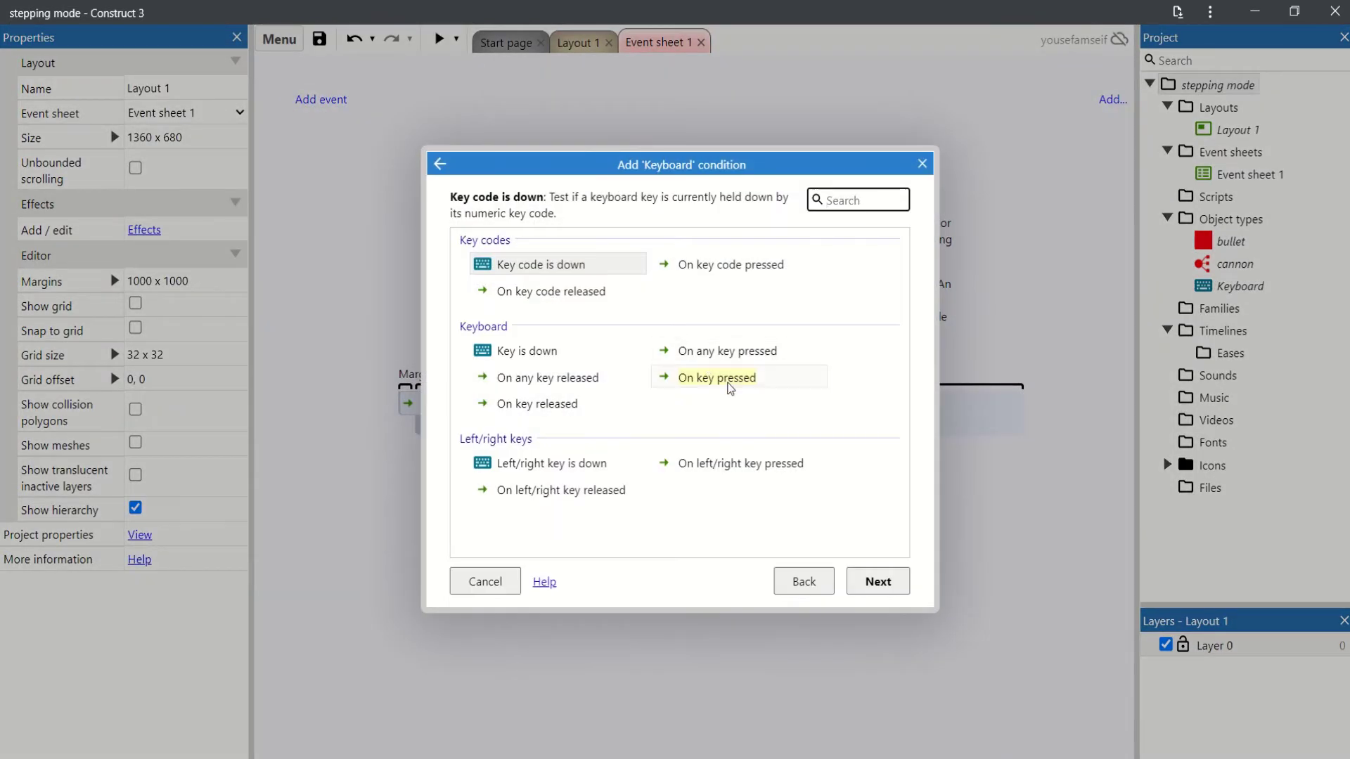
click(734, 378)
double_click(722, 378)
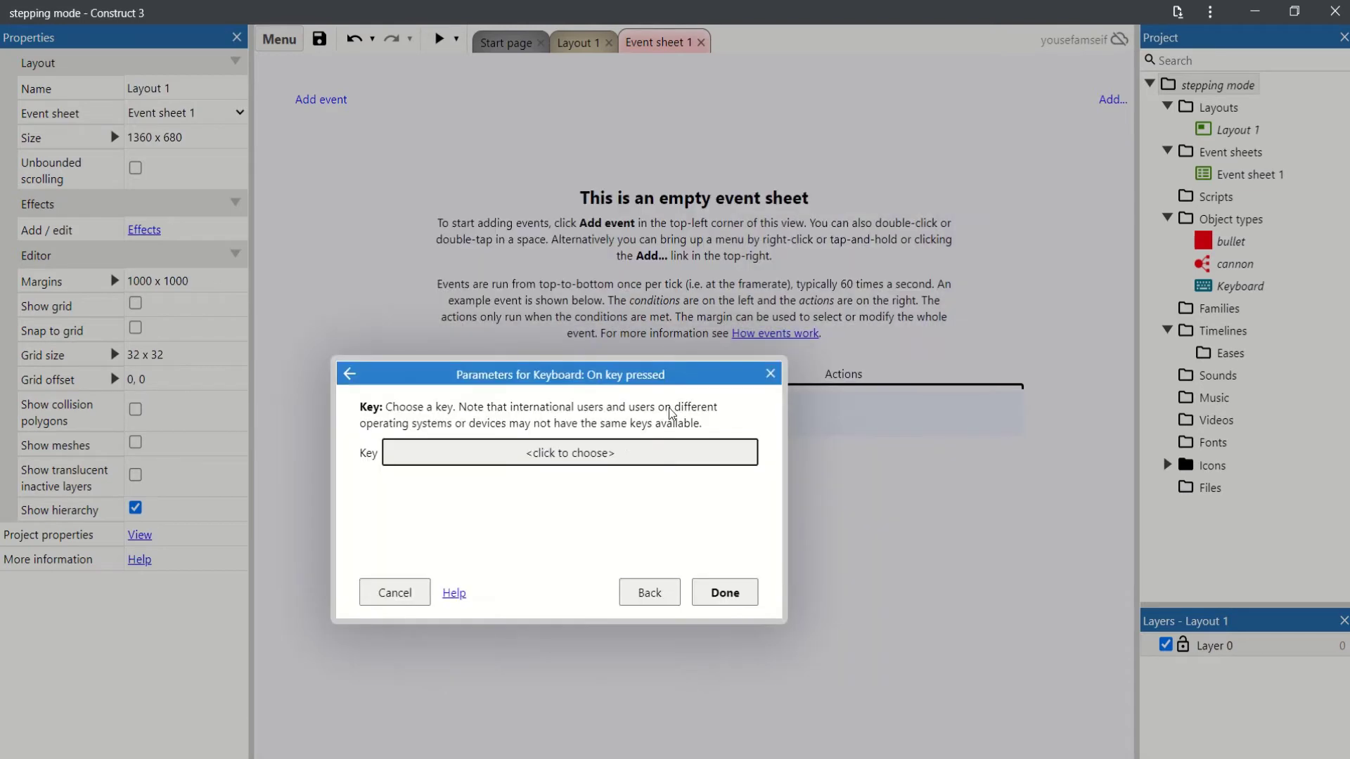
click(625, 452)
key(space)
click(698, 459)
click(725, 593)
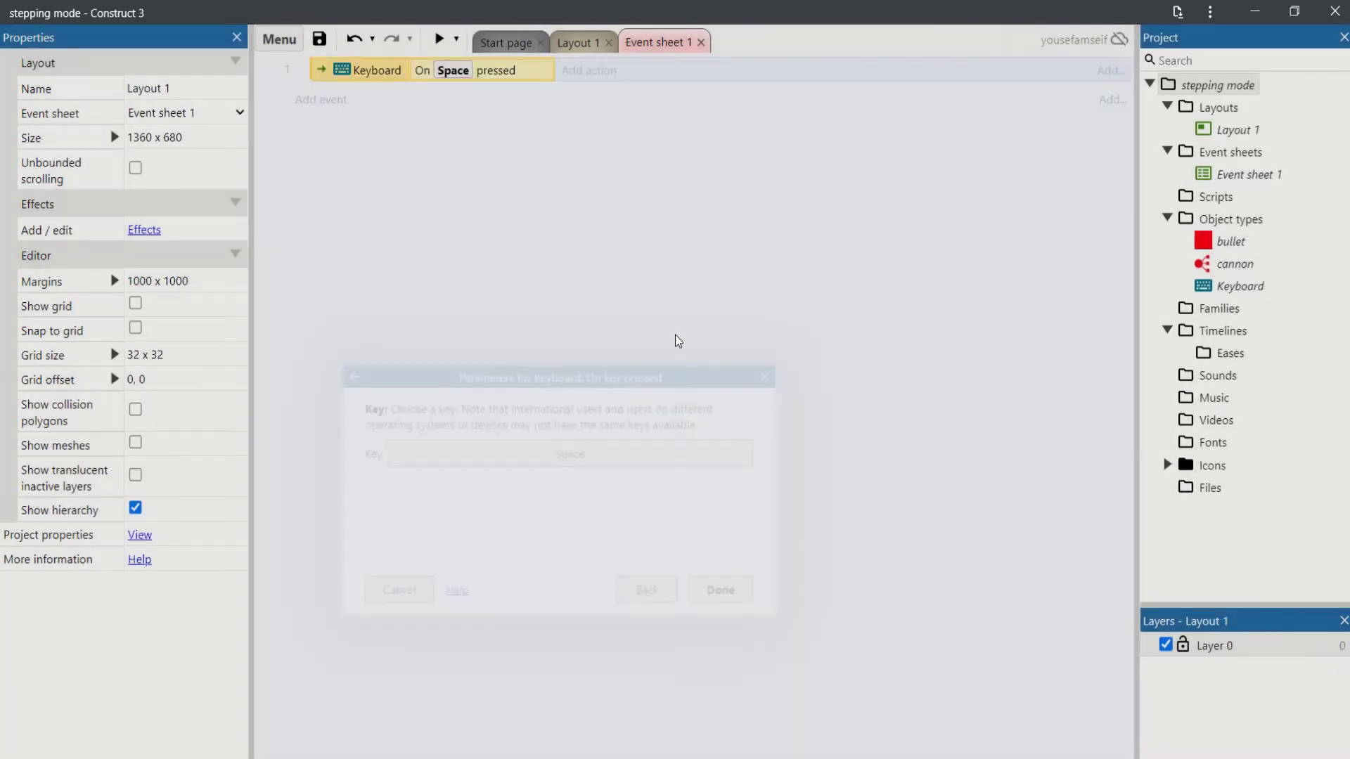
Step: Add a cannon action spawning bullet at image point 1
click(572, 73)
double_click(626, 265)
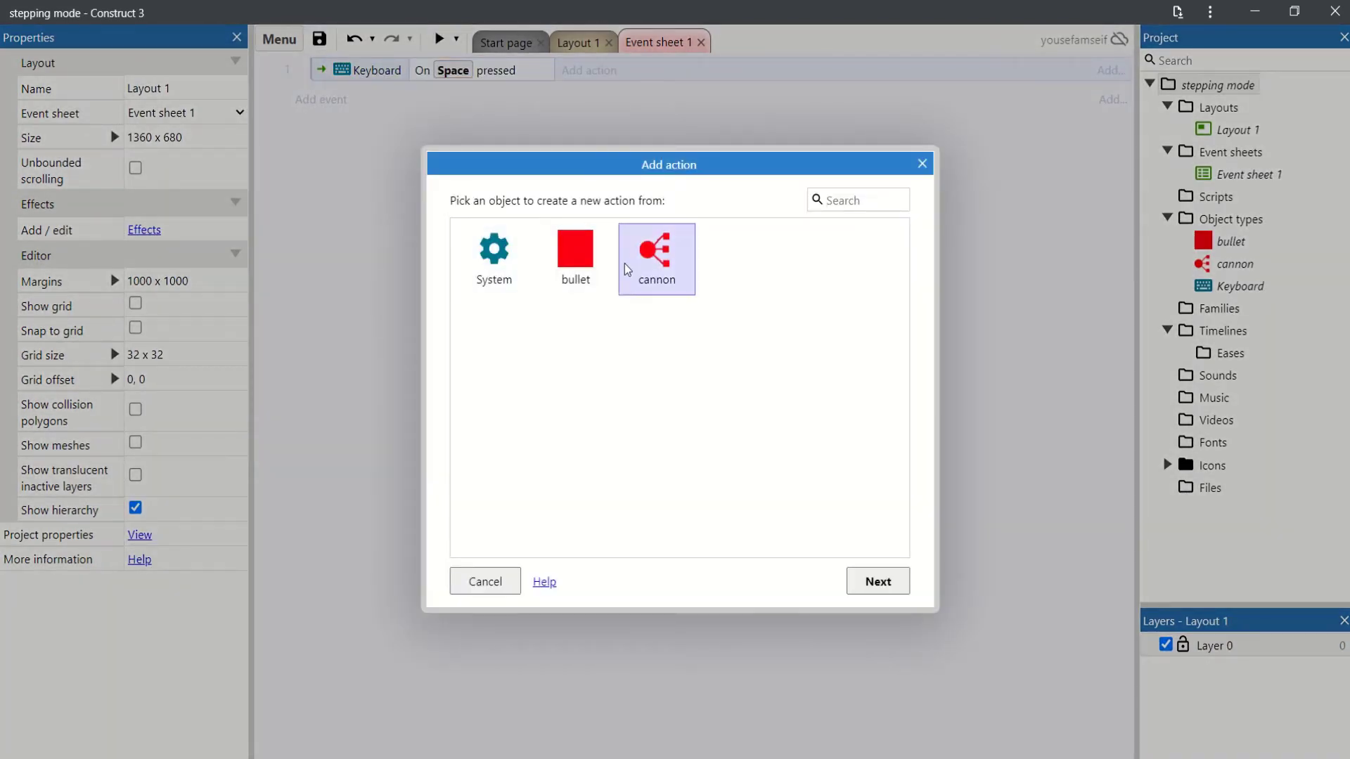
text(spaw)
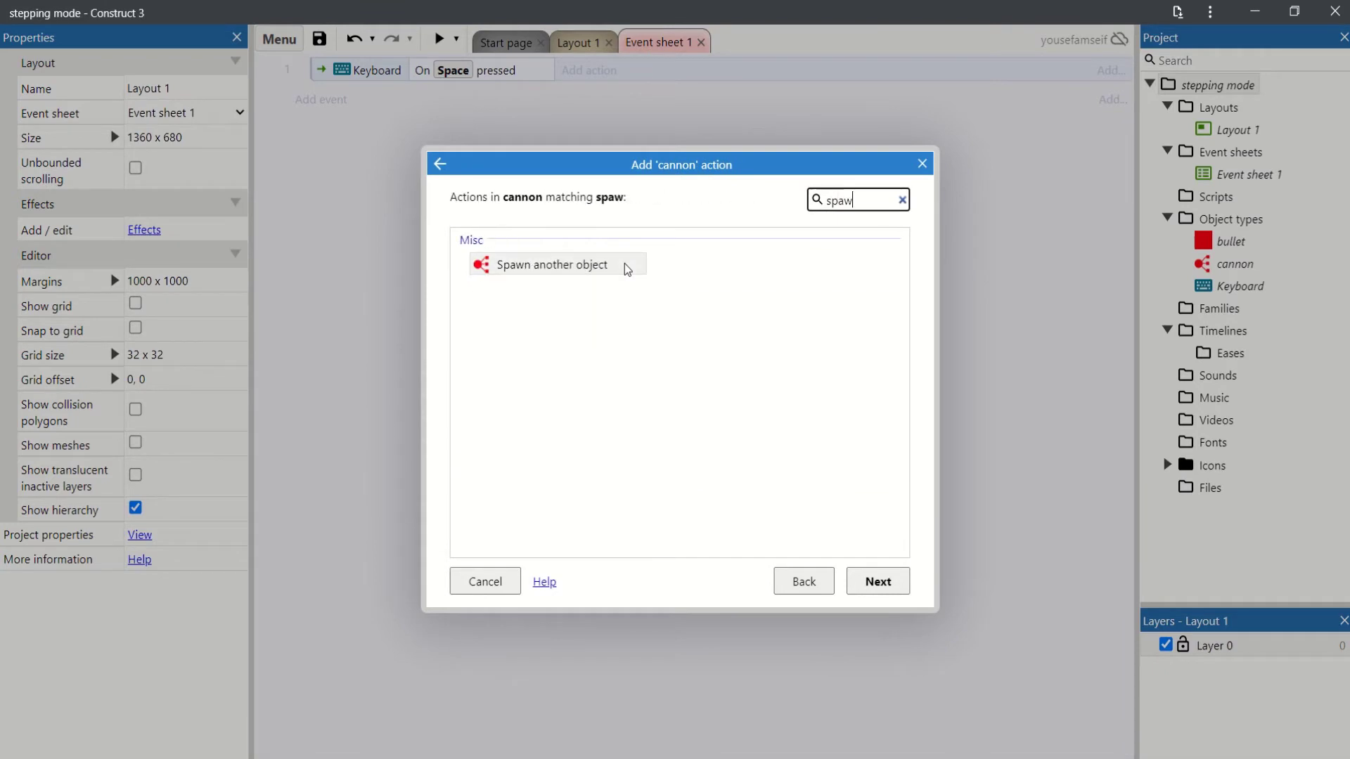
double_click(628, 266)
click(623, 455)
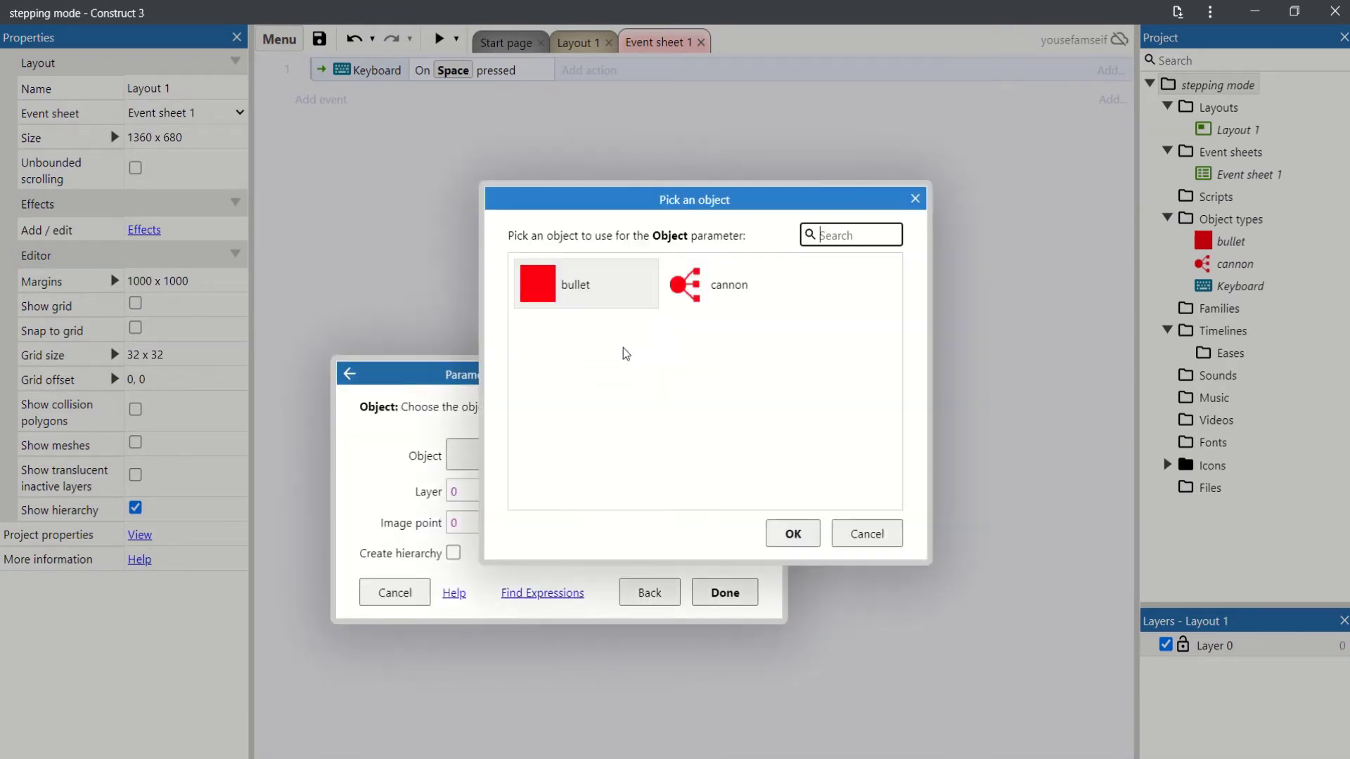
double_click(607, 267)
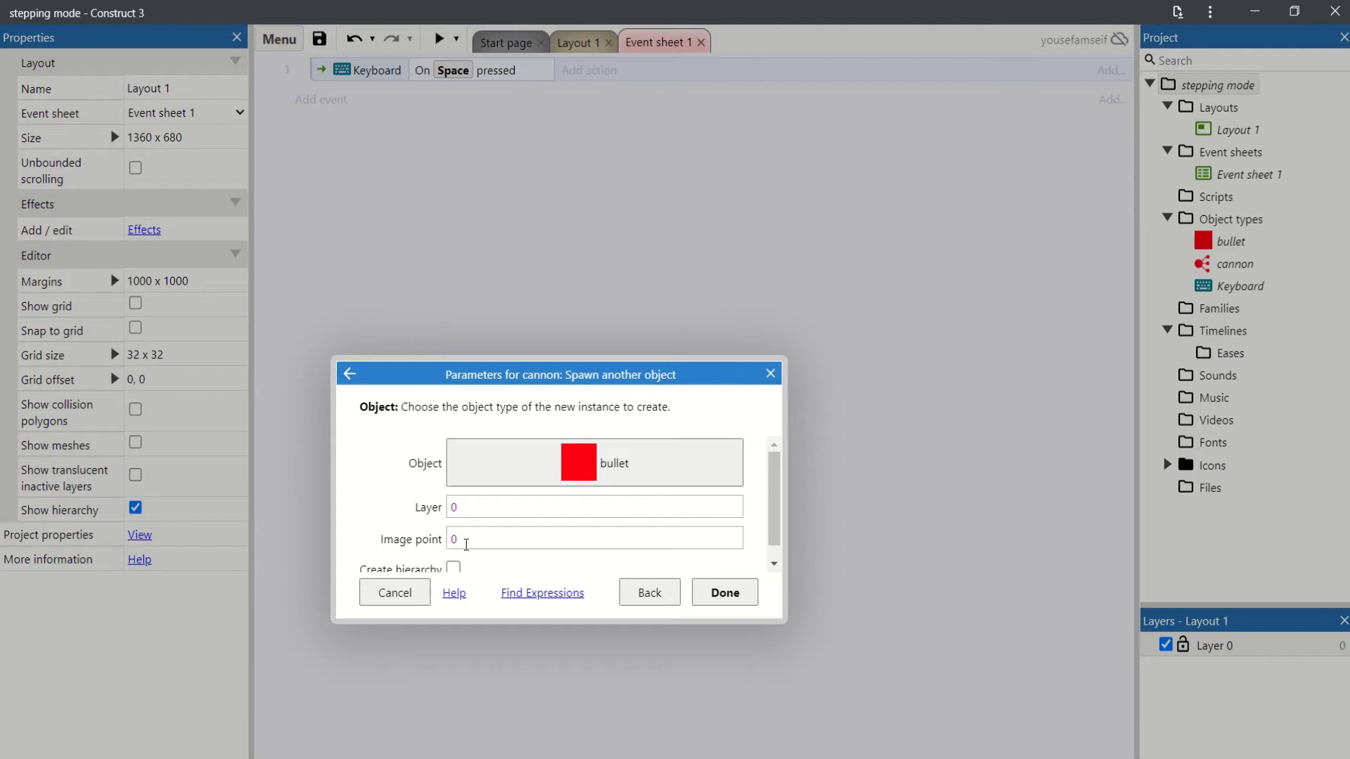
click(474, 543)
key(BackSpace)
text(1)
key(Return)
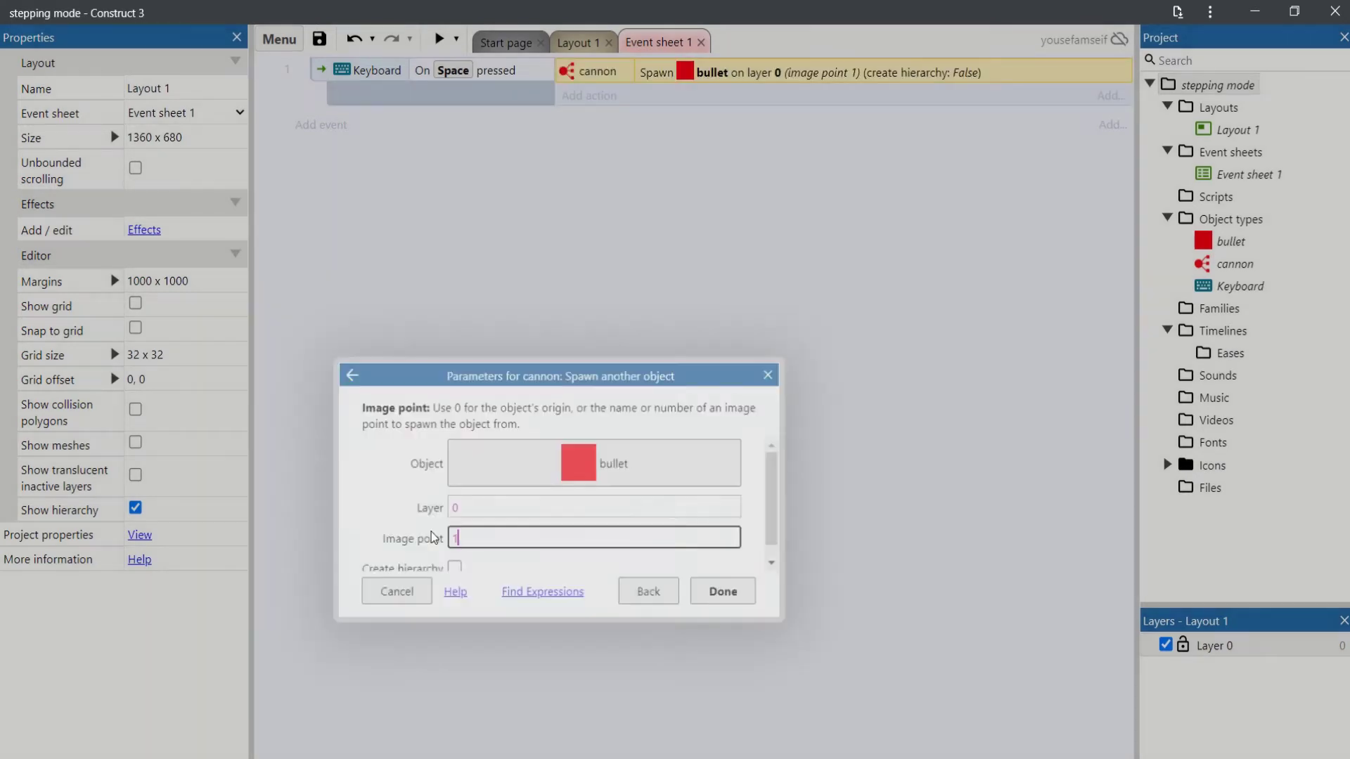
Step: Duplicate the spawn action twice, setting image points 2 and 3
key(ctrl+c)
key(ctrl+v)
key(ctrl+v)
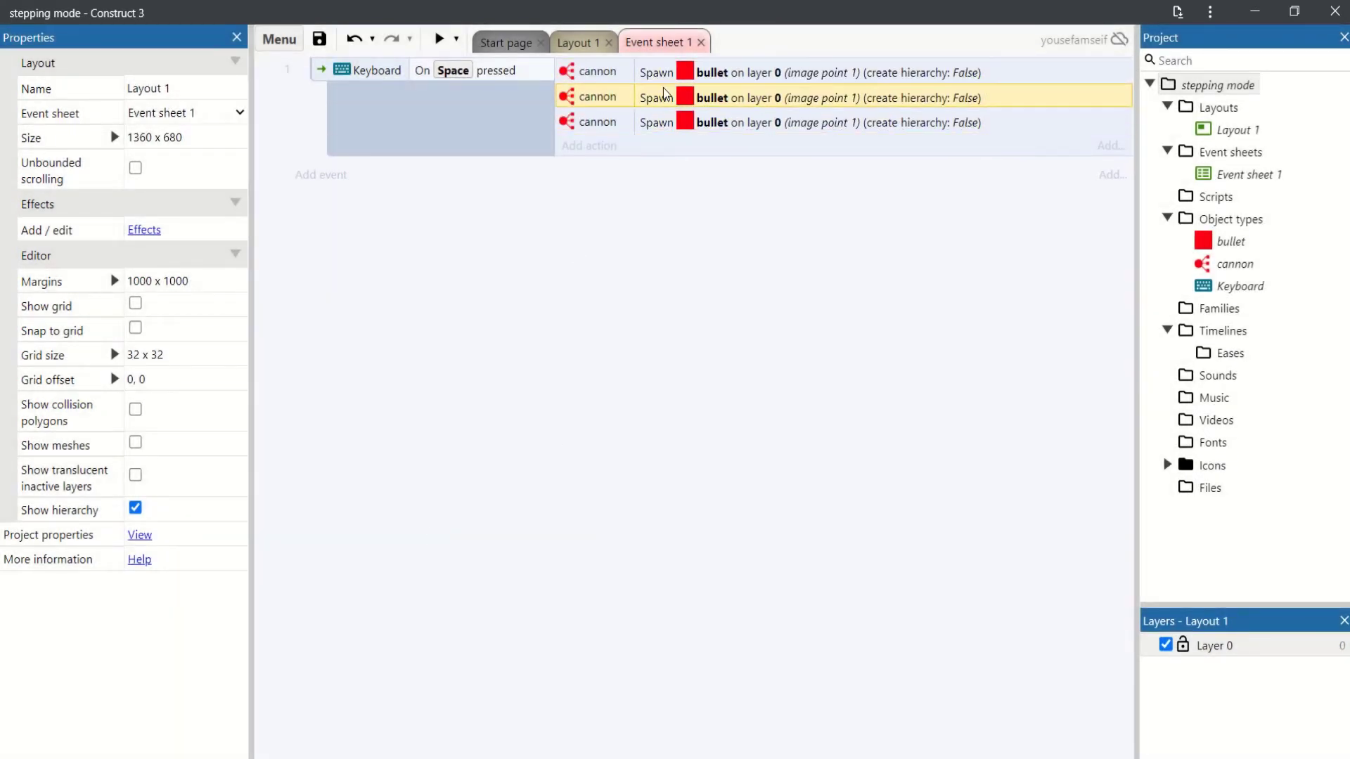
double_click(661, 97)
click(486, 547)
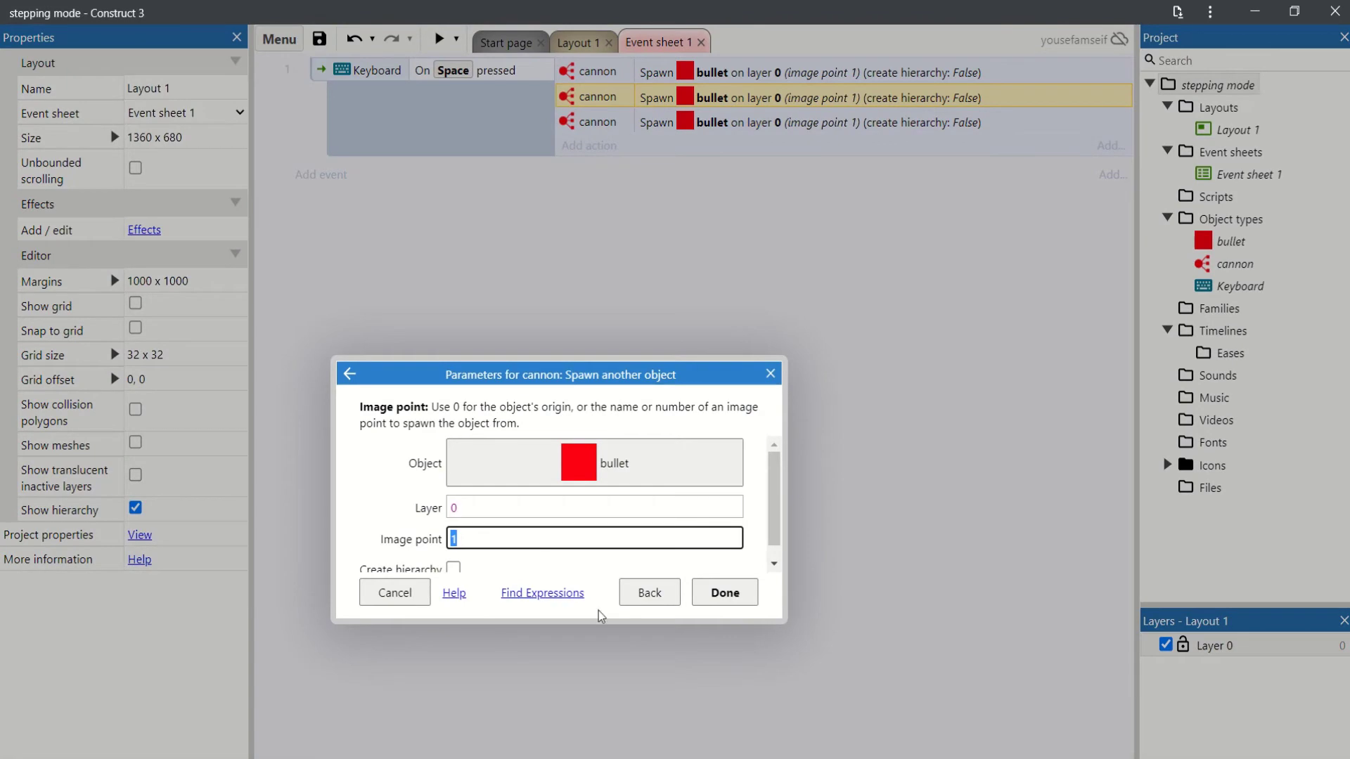
text(2)
click(725, 593)
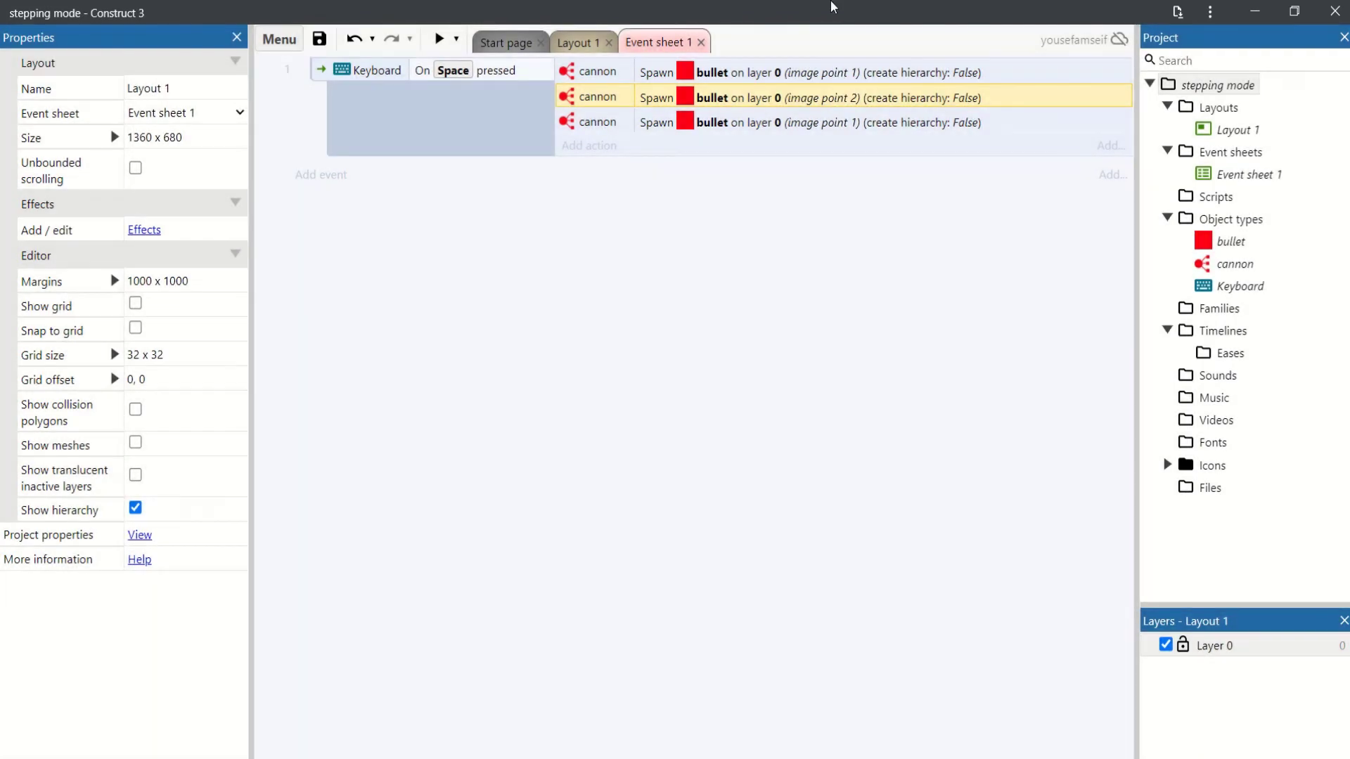
double_click(833, 118)
key(Tab)
key(Tab)
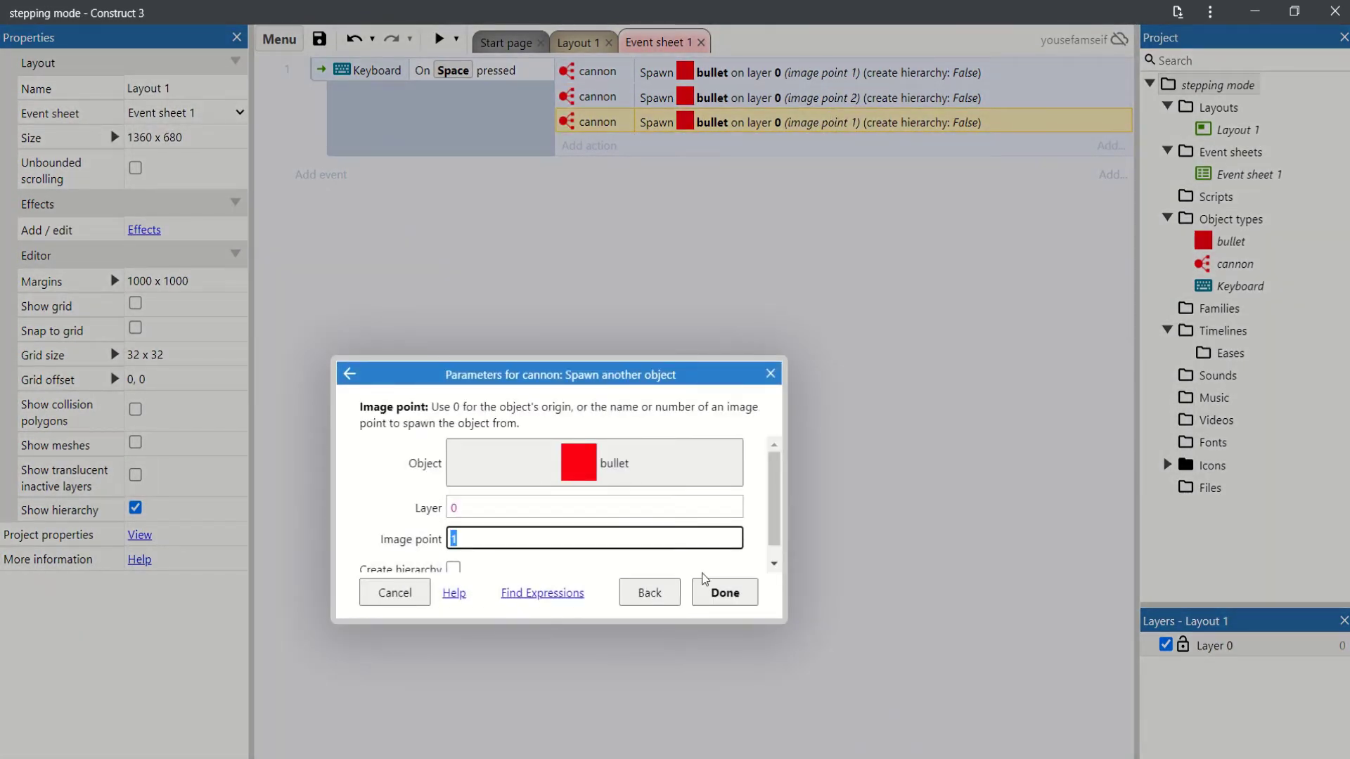
text(3)
click(725, 592)
Step: Return to Layout 1 and select the bullet sprite
click(575, 42)
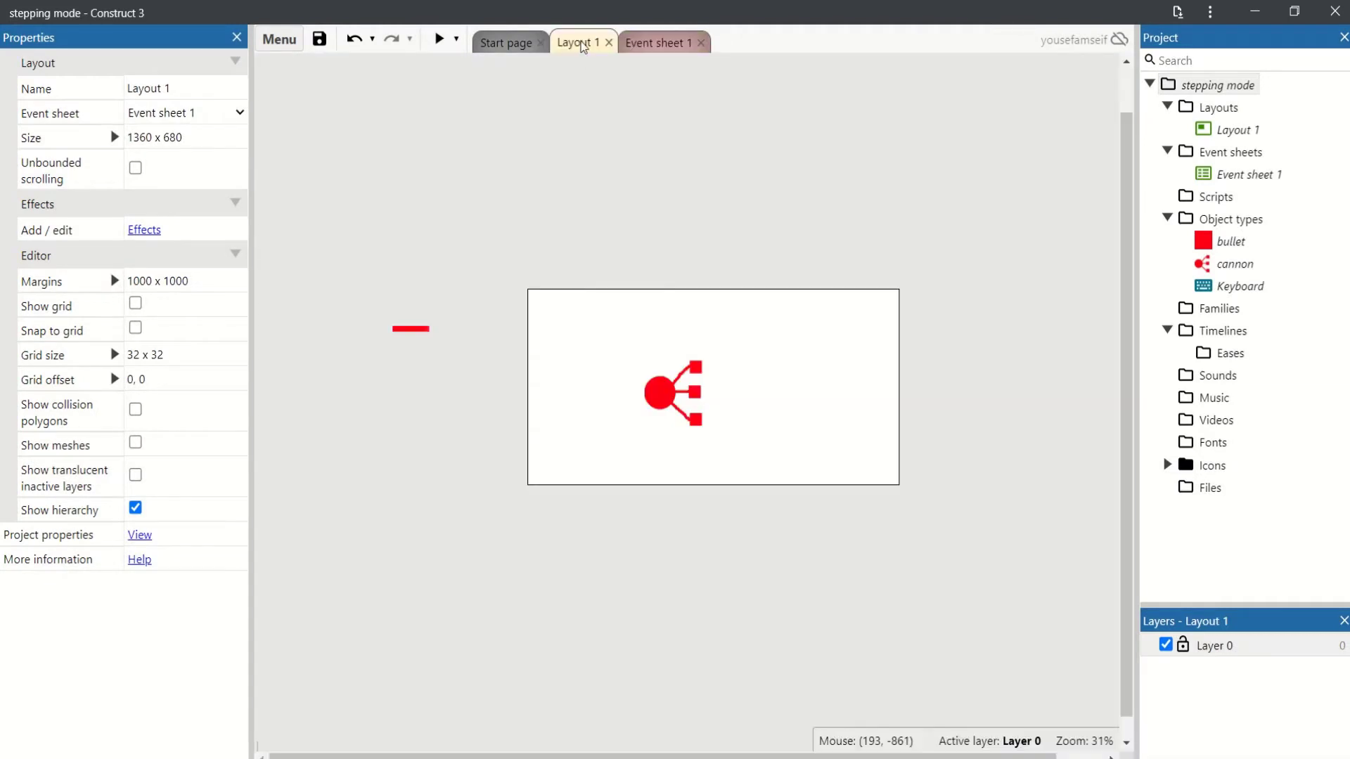
click(401, 335)
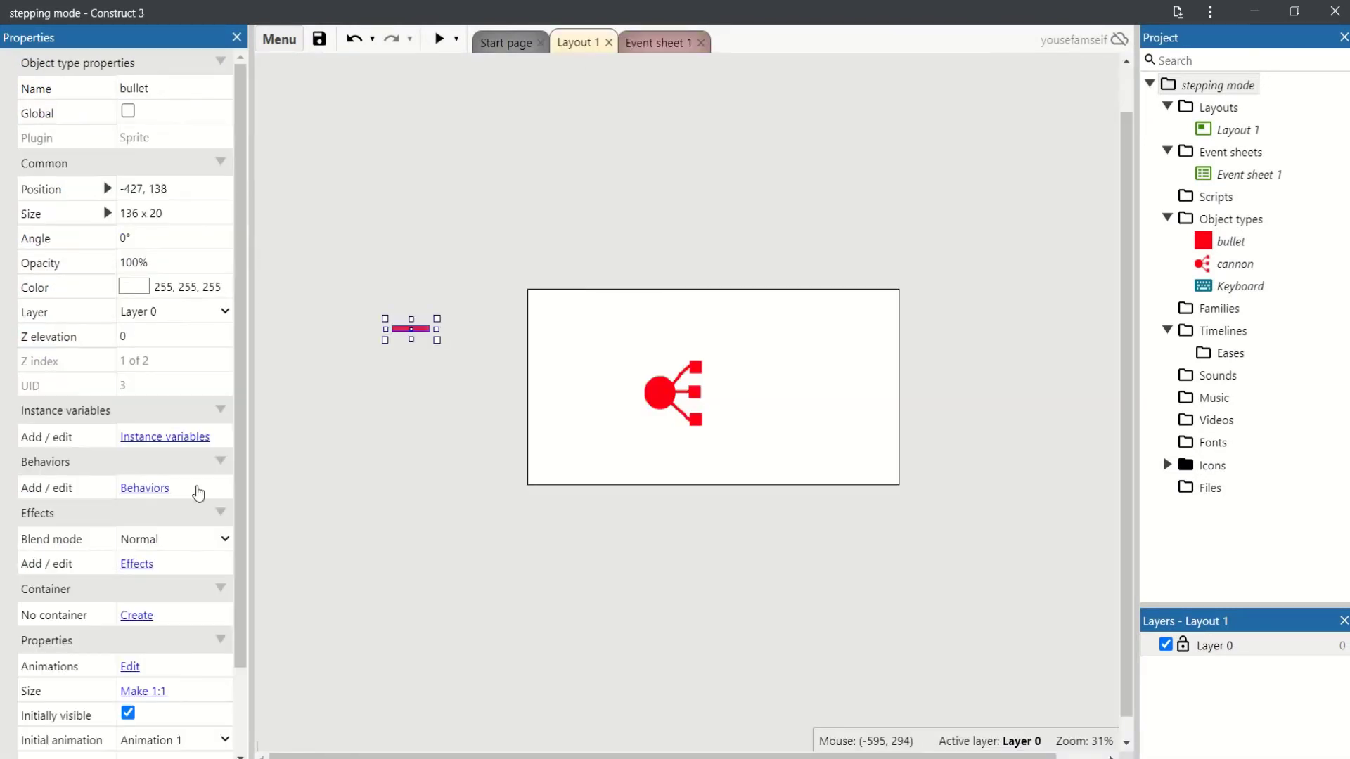
scroll(154, 436, down, 1)
click(155, 448)
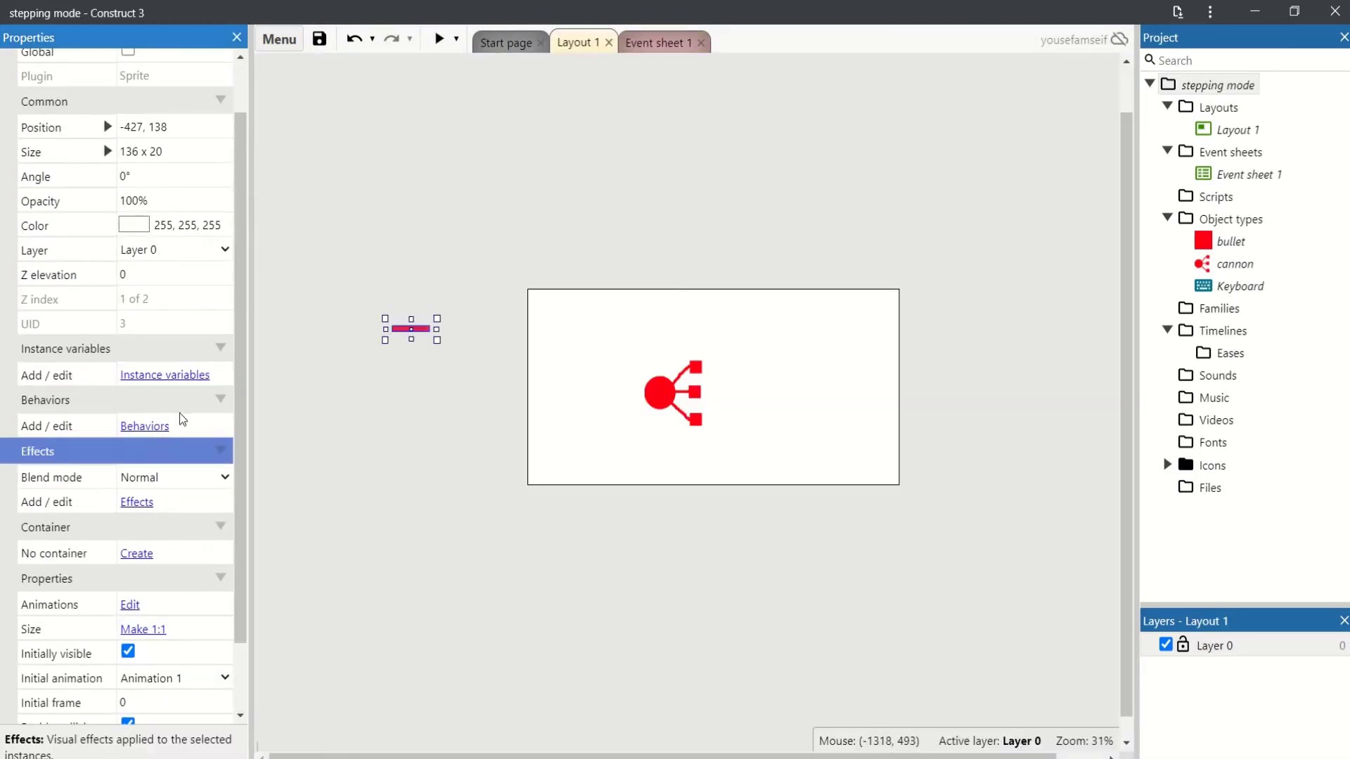
Step: Add the Bullet behavior to the bullet and set its Speed to 20000
click(145, 427)
click(623, 343)
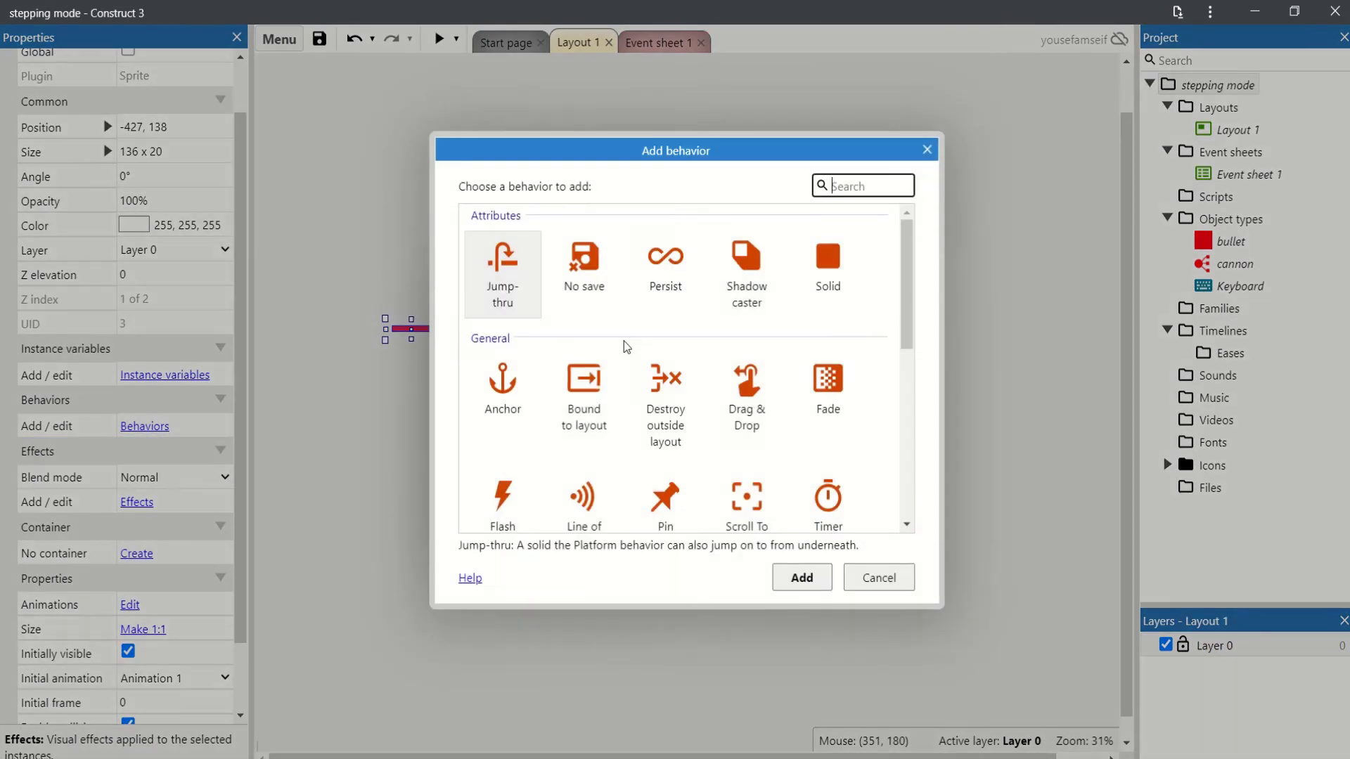
text(bu)
double_click(521, 293)
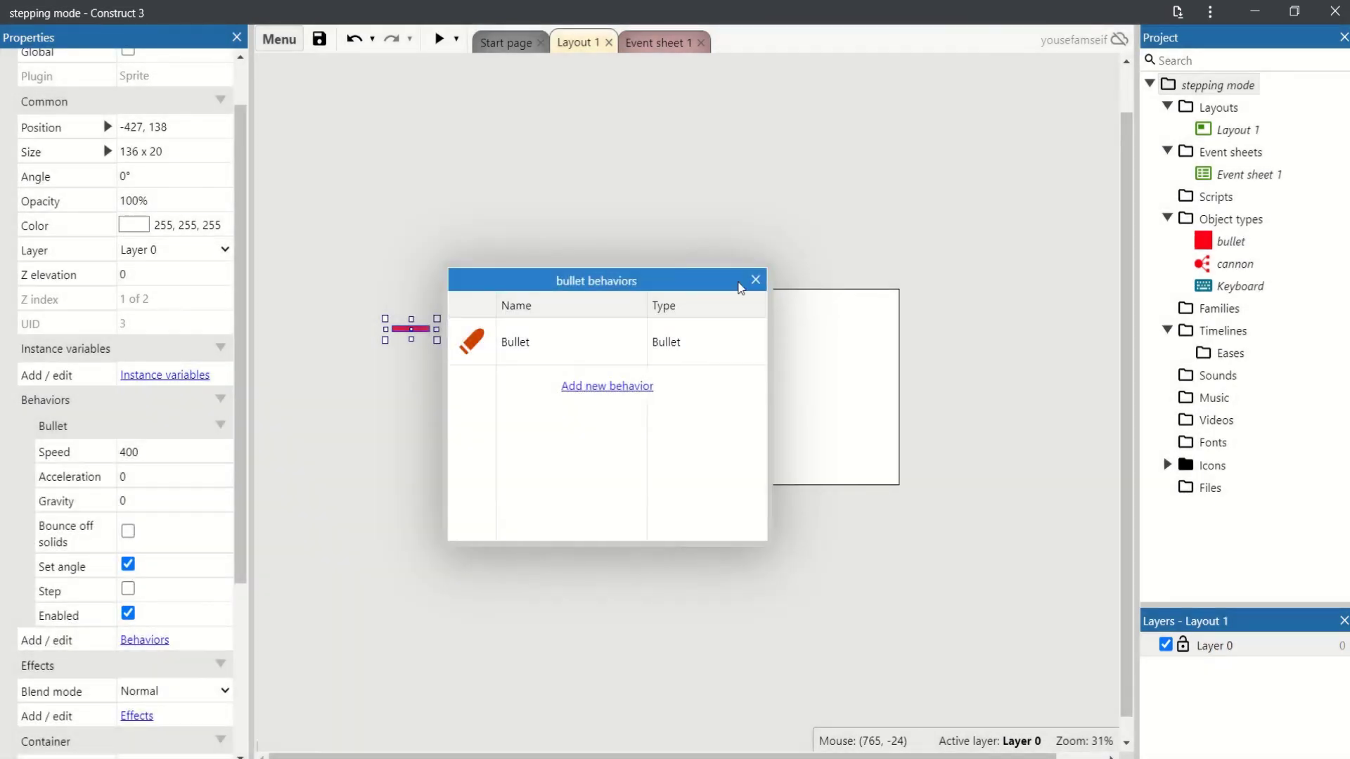
click(755, 280)
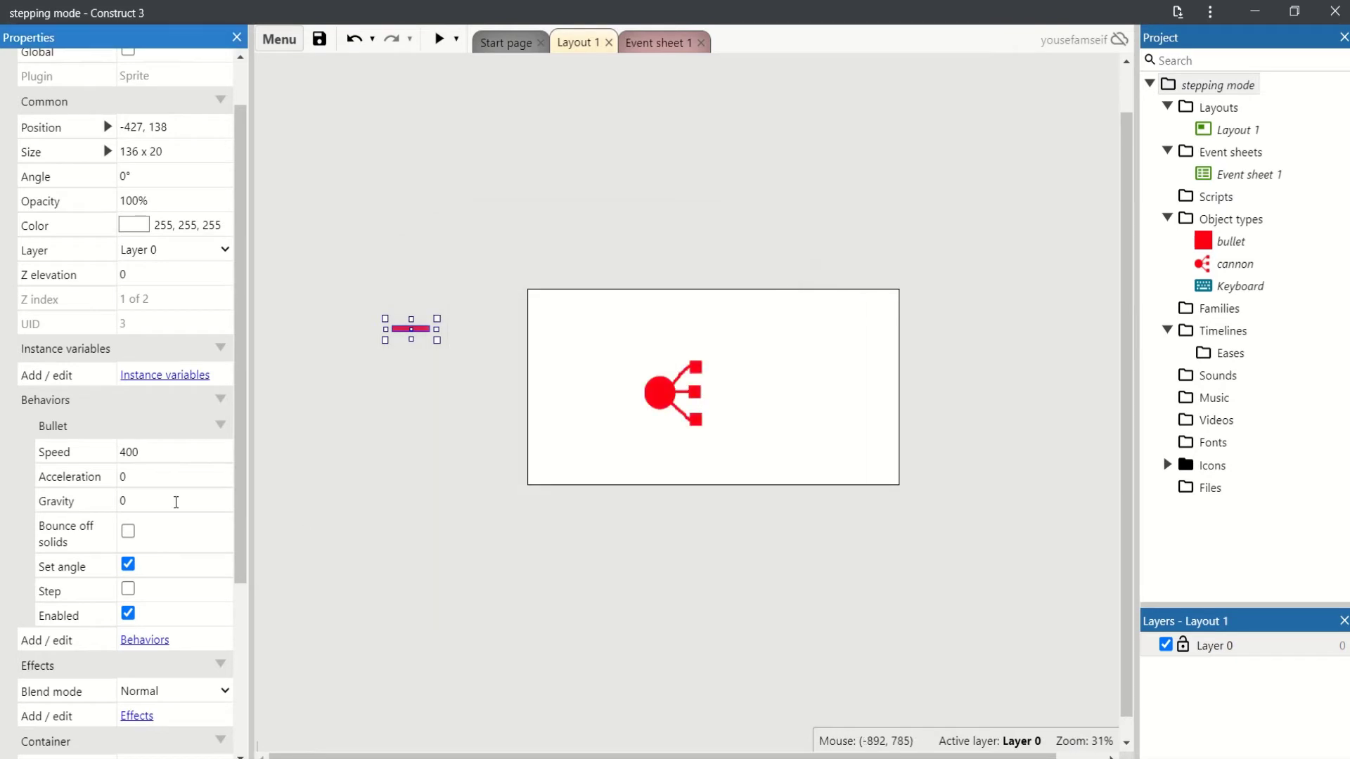
click(164, 453)
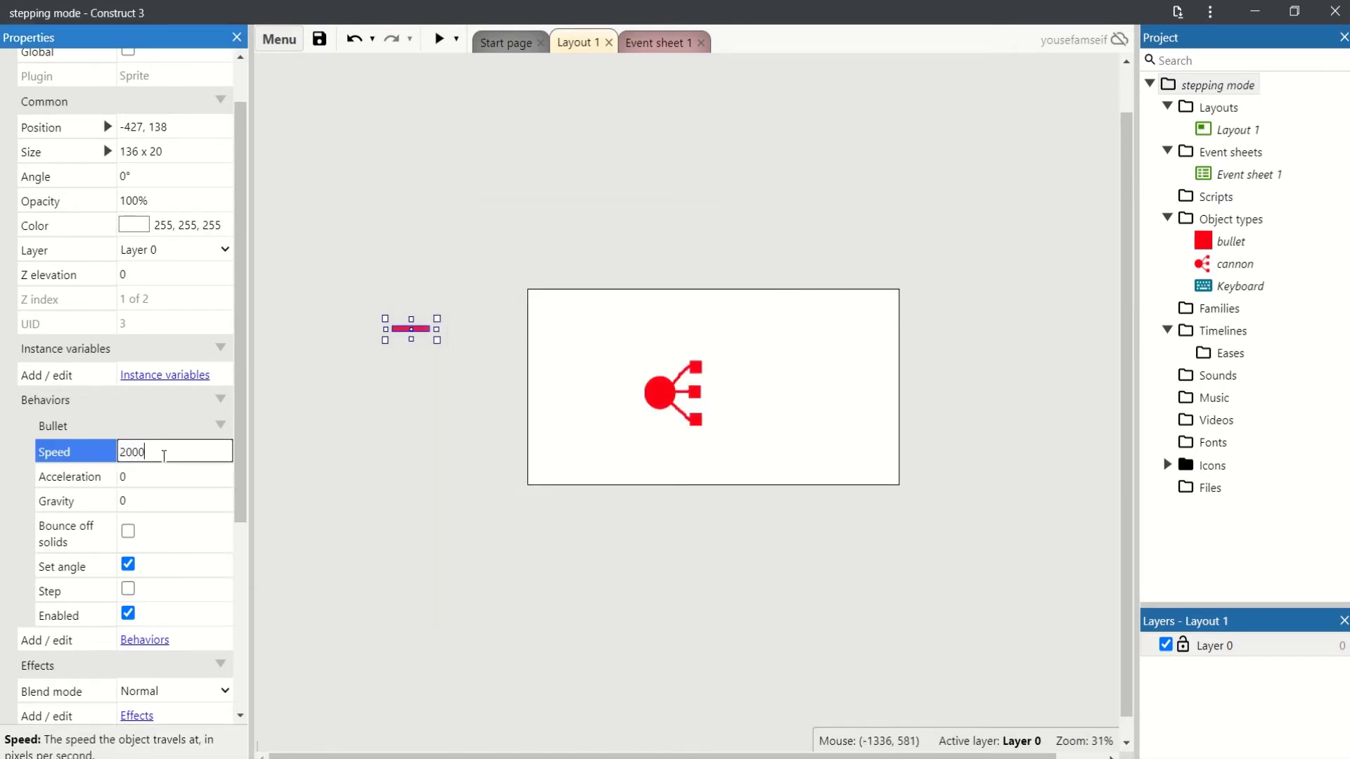
text(20000)
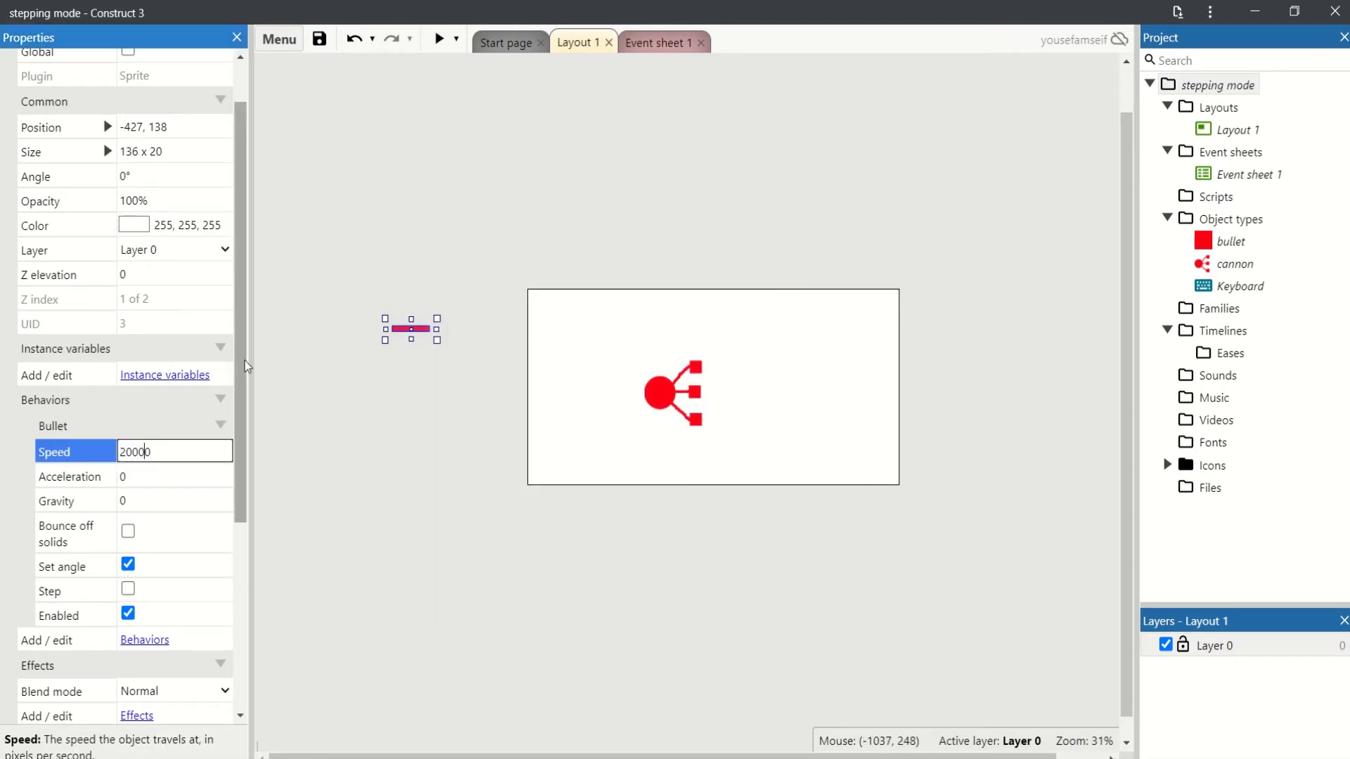
Step: Preview the game maximized to check the three-barrel cannon, then leave the preview
click(537, 175)
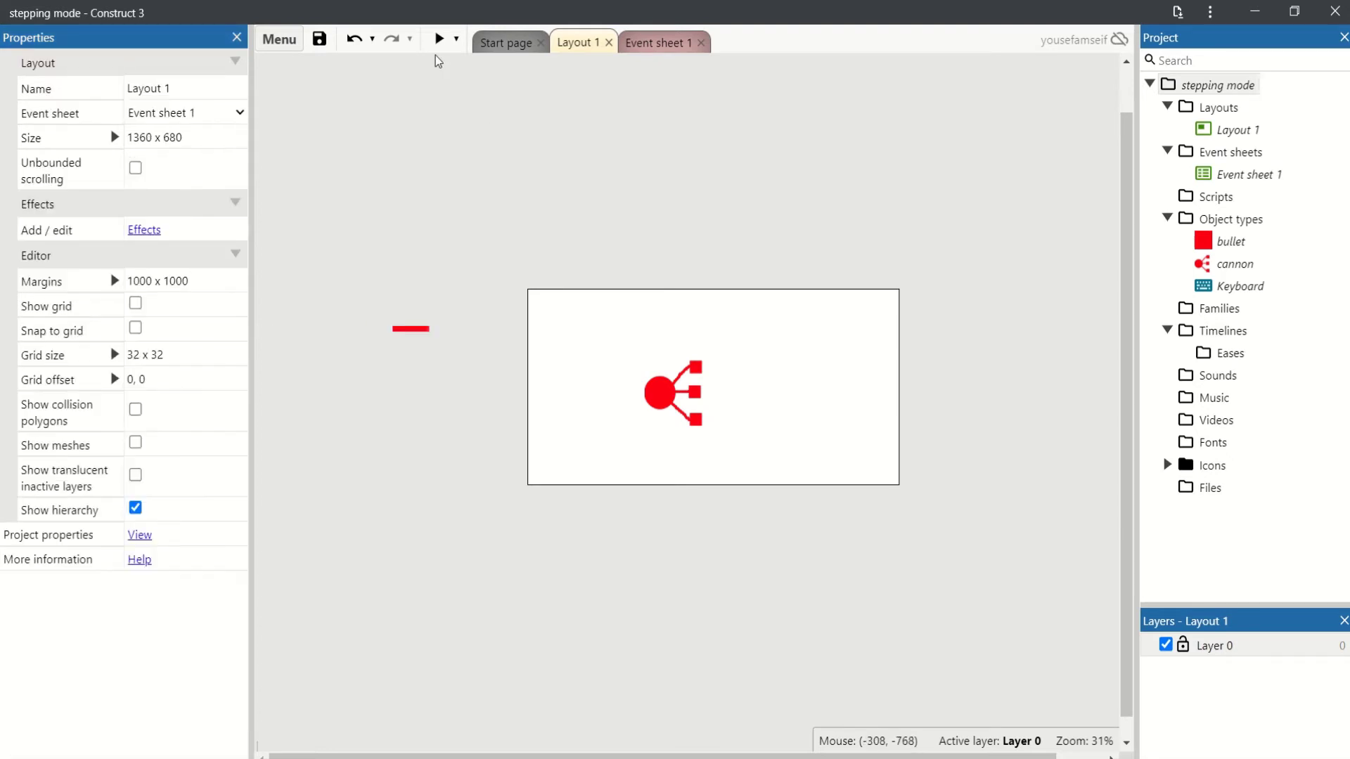
click(439, 39)
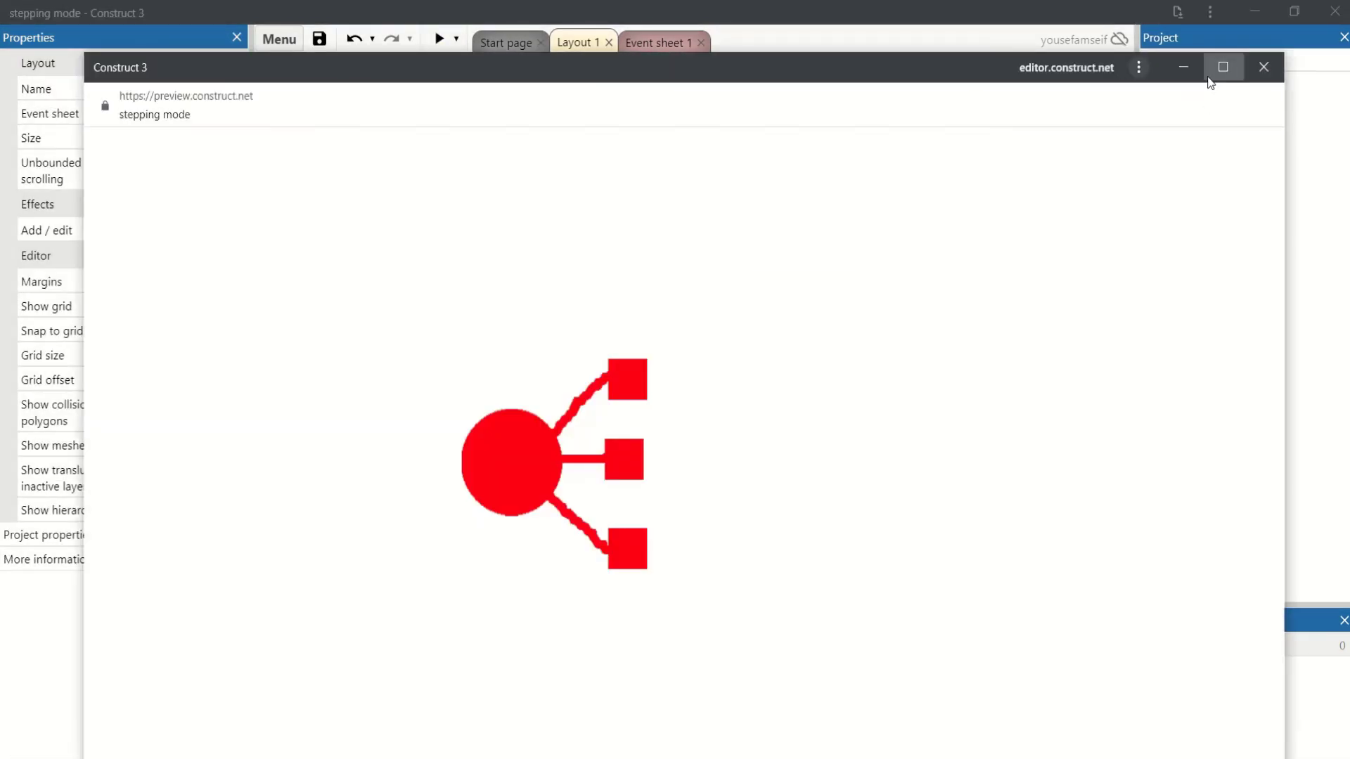
click(1219, 68)
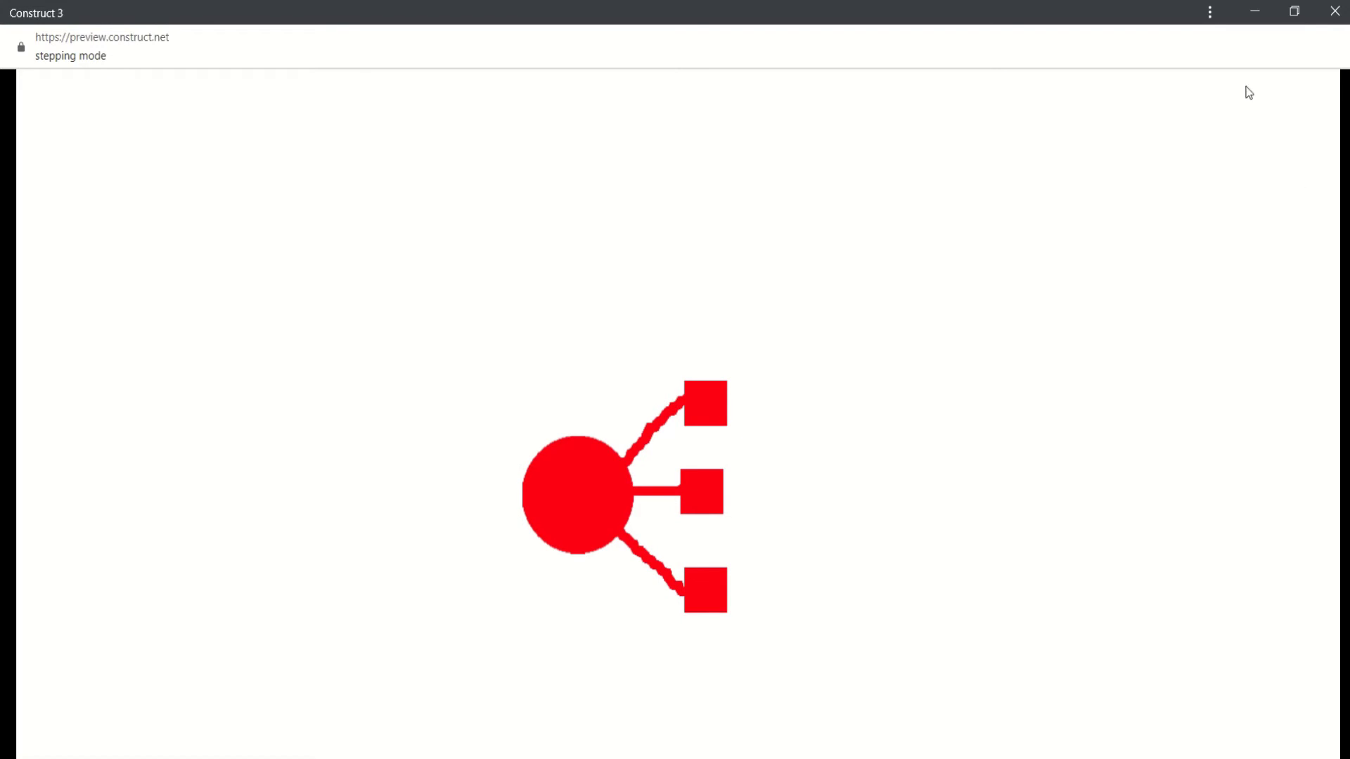
click(1255, 10)
Step: Create a Sprite named wall and place it in the layout
double_click(898, 256)
scroll(624, 339, down, 3)
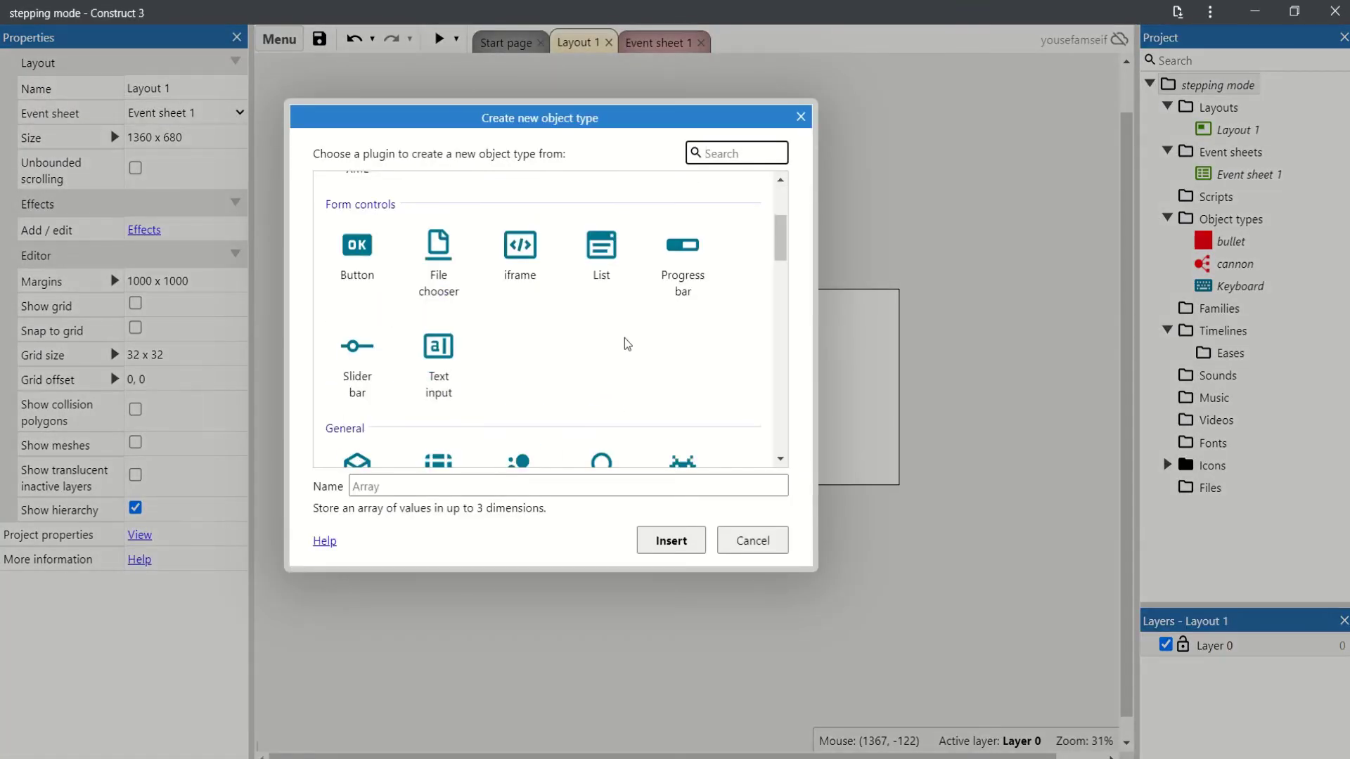
click(667, 456)
click(377, 485)
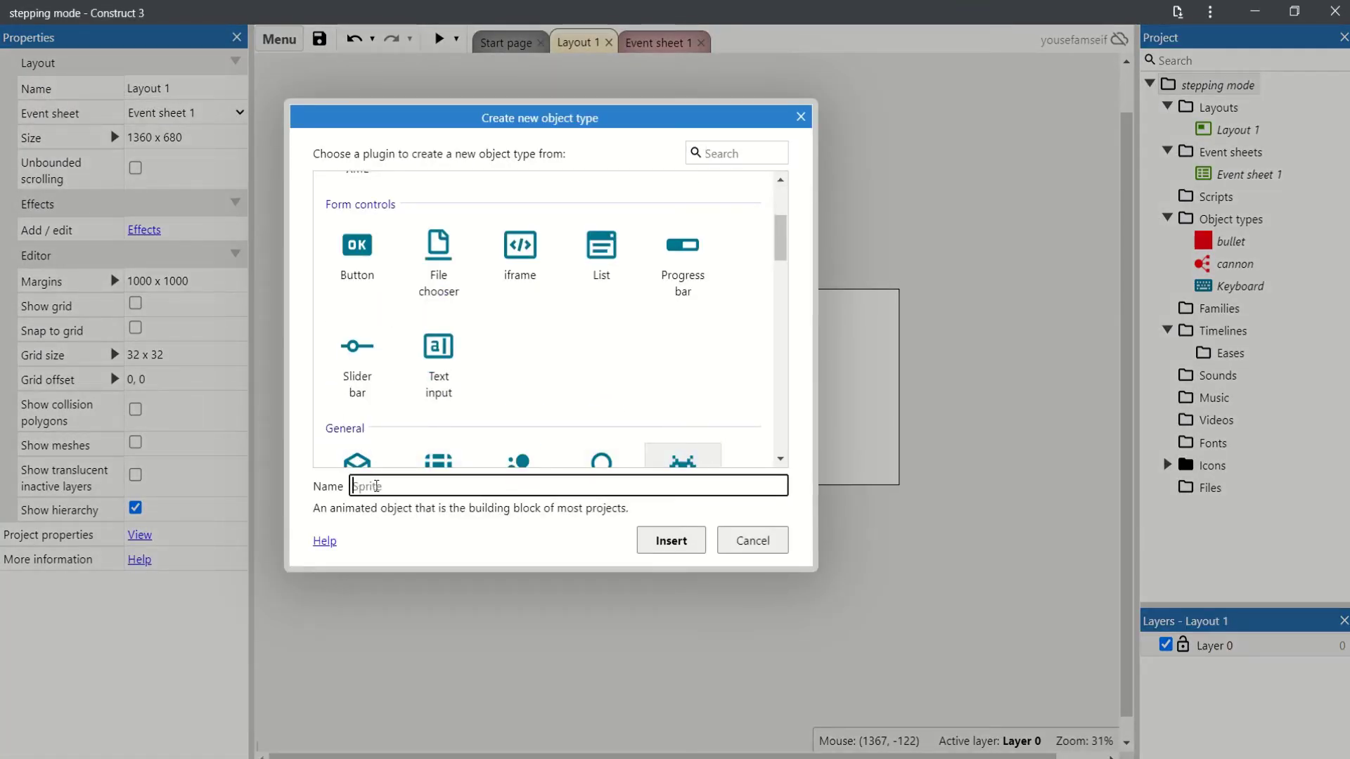
text(wall)
key(Return)
click(373, 482)
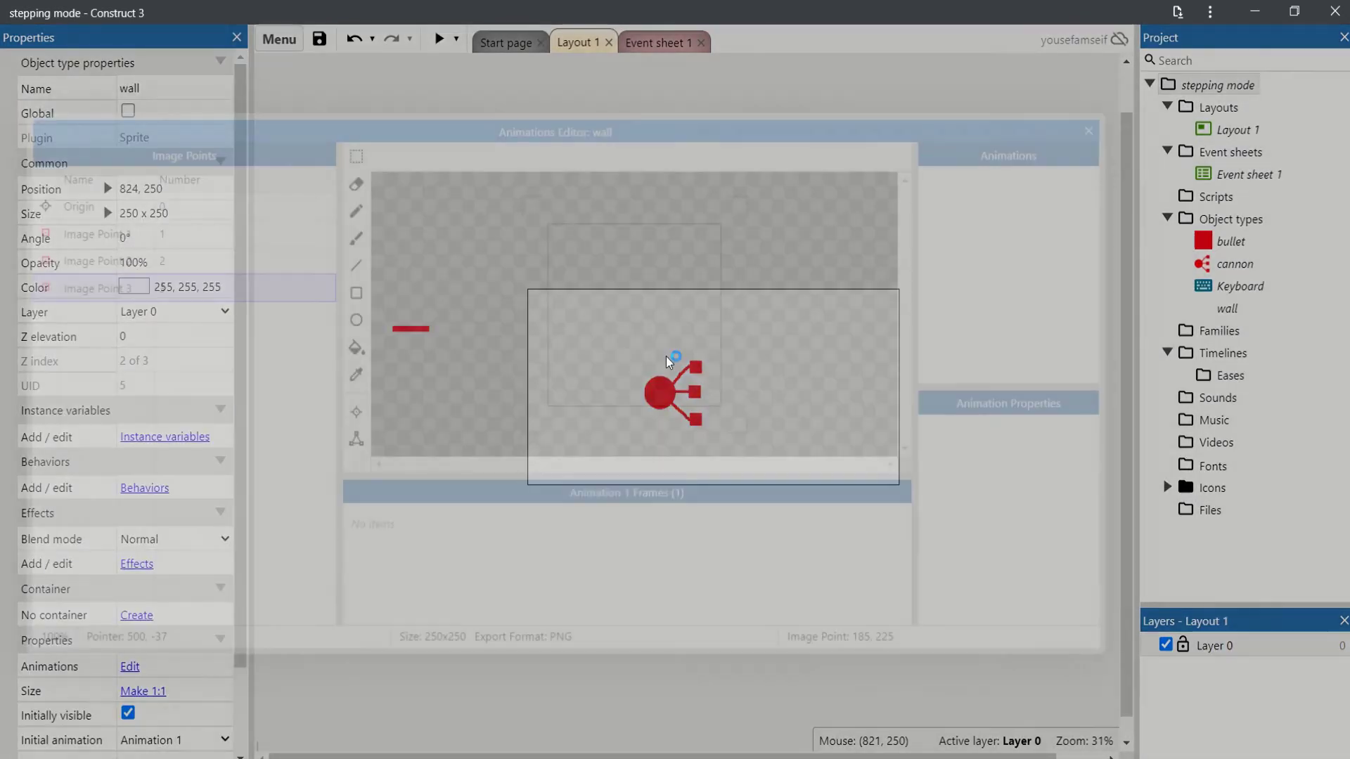
Step: Flood-fill the wall image dark brown and close the image editor
click(350, 405)
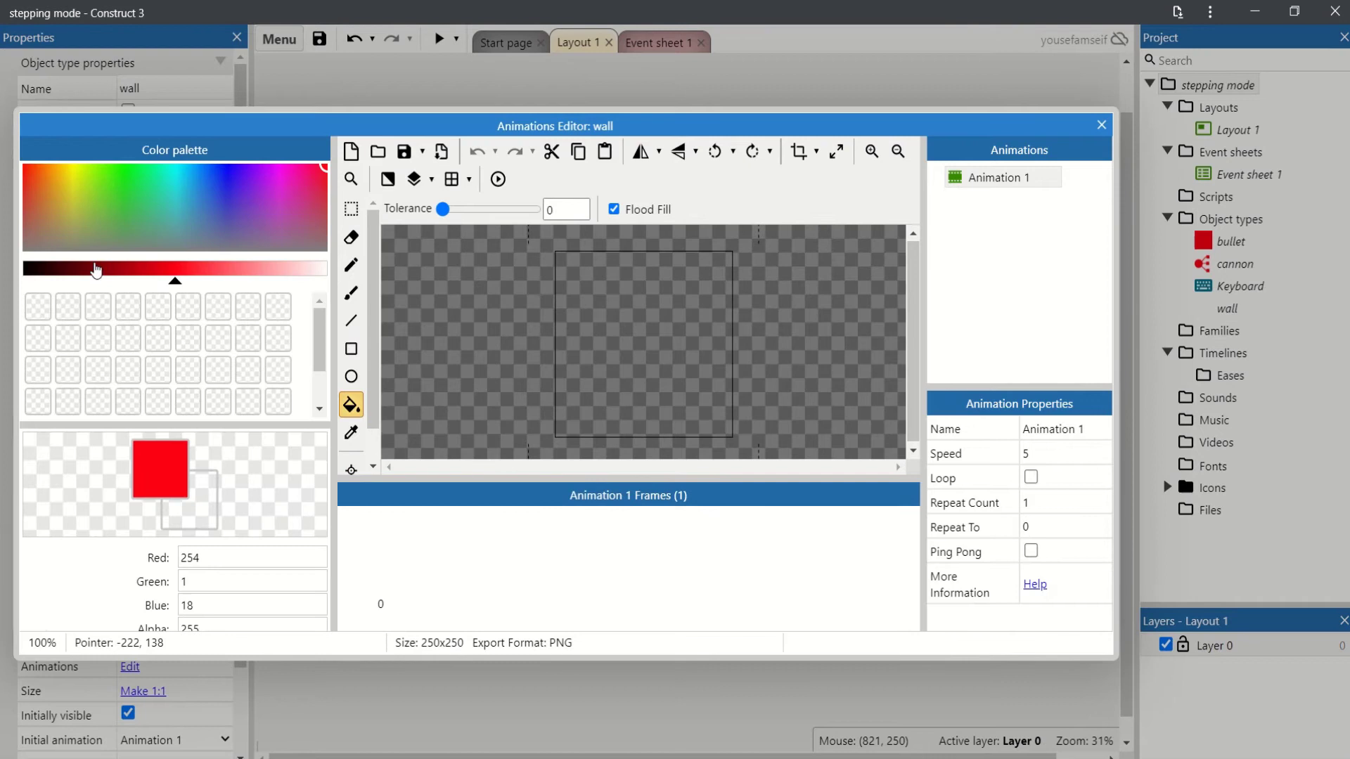
click(104, 272)
drag(260, 220, 285, 246)
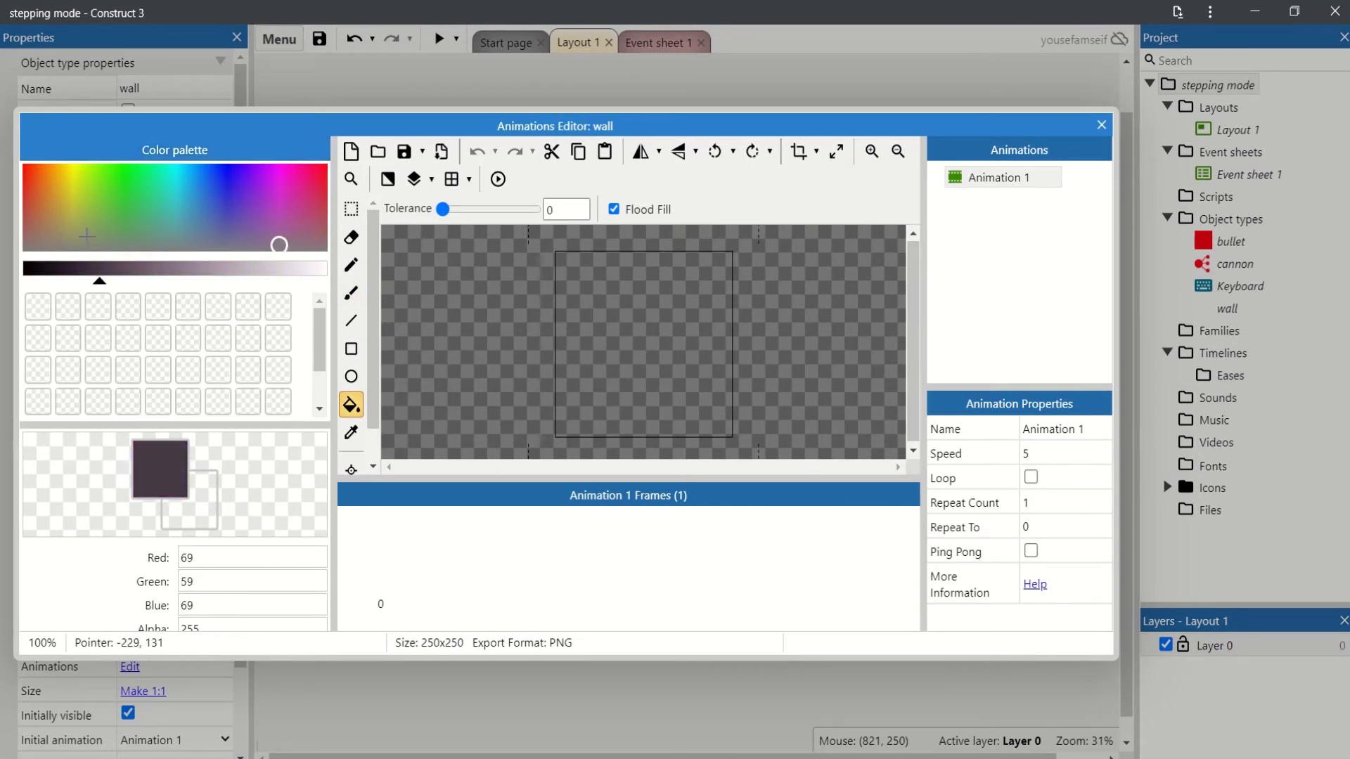
drag(59, 229, 55, 237)
click(573, 357)
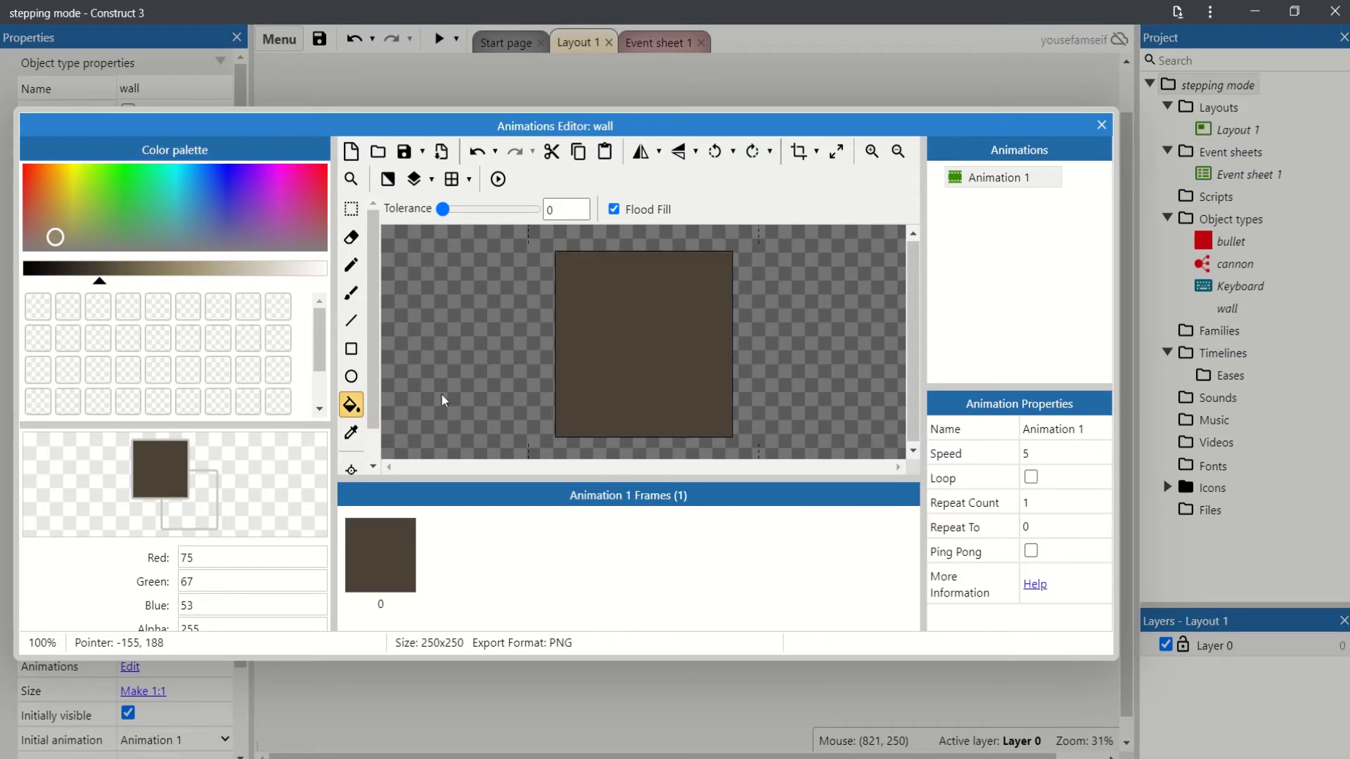
click(1102, 125)
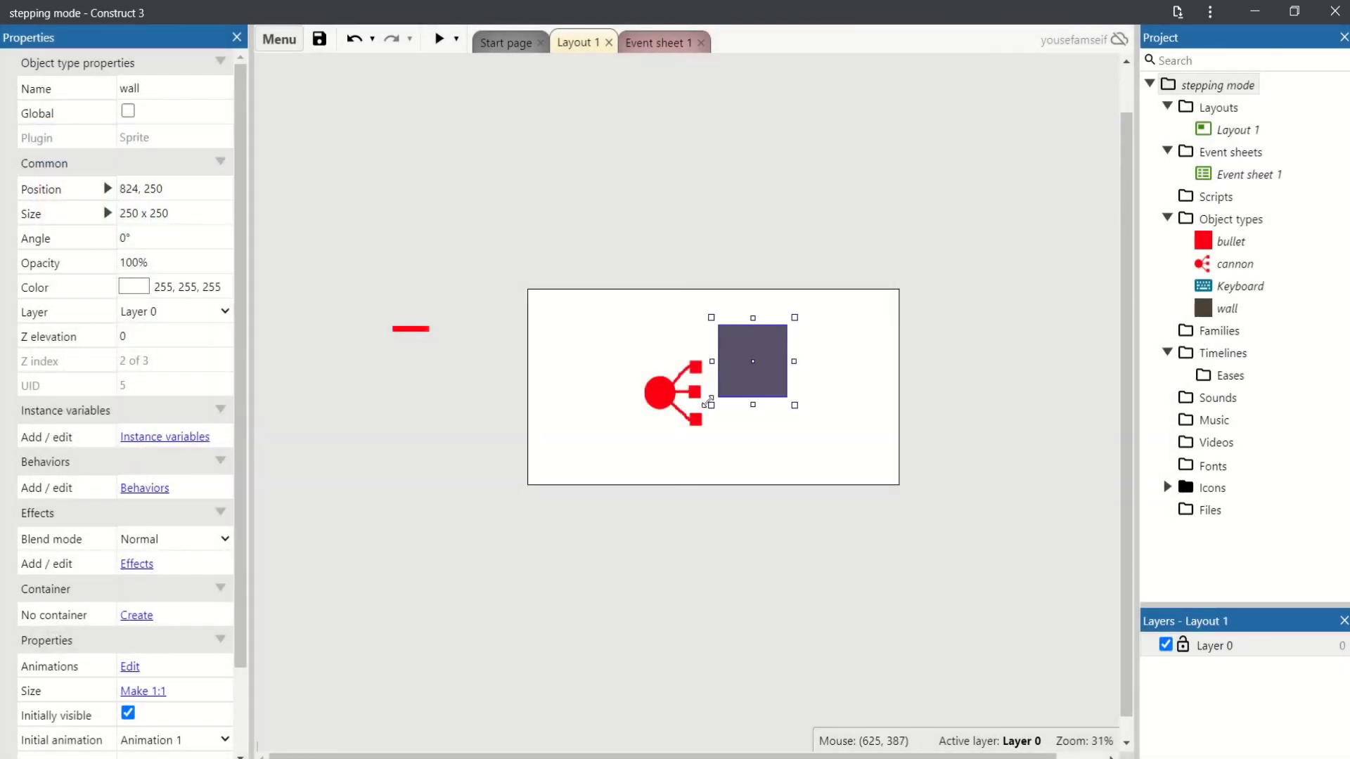
Step: Reshape the wall into a 97x480 pillar near the right edge, leaving its behaviors unchanged
drag(707, 404, 841, 439)
click(144, 488)
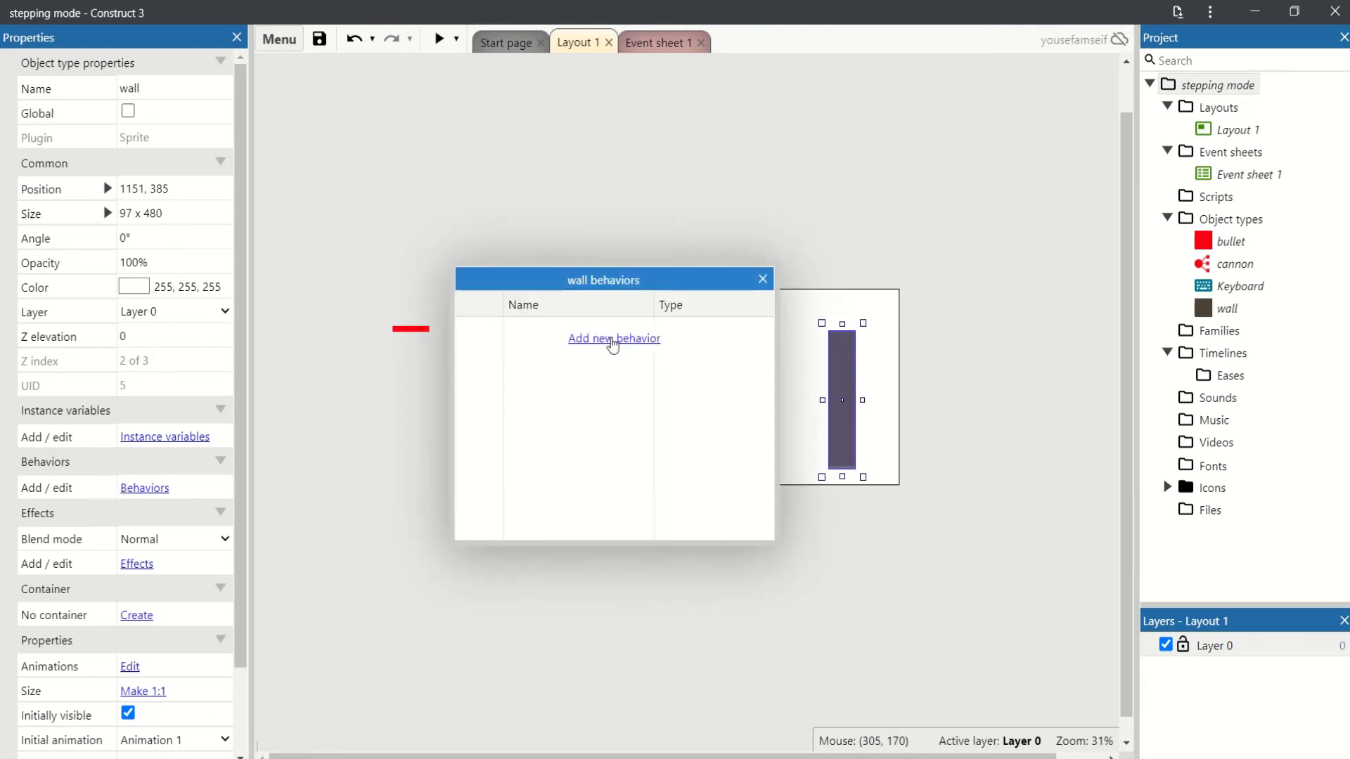
click(611, 340)
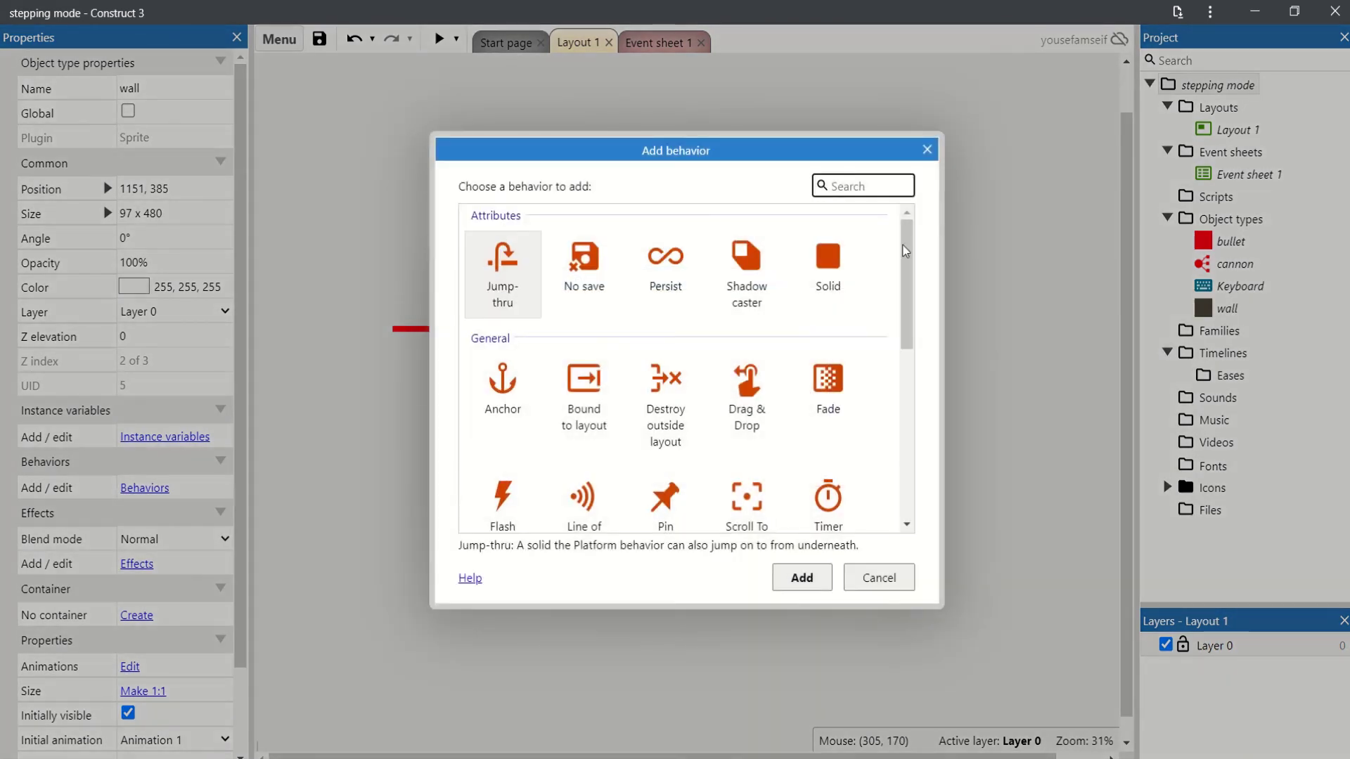
click(925, 148)
click(762, 279)
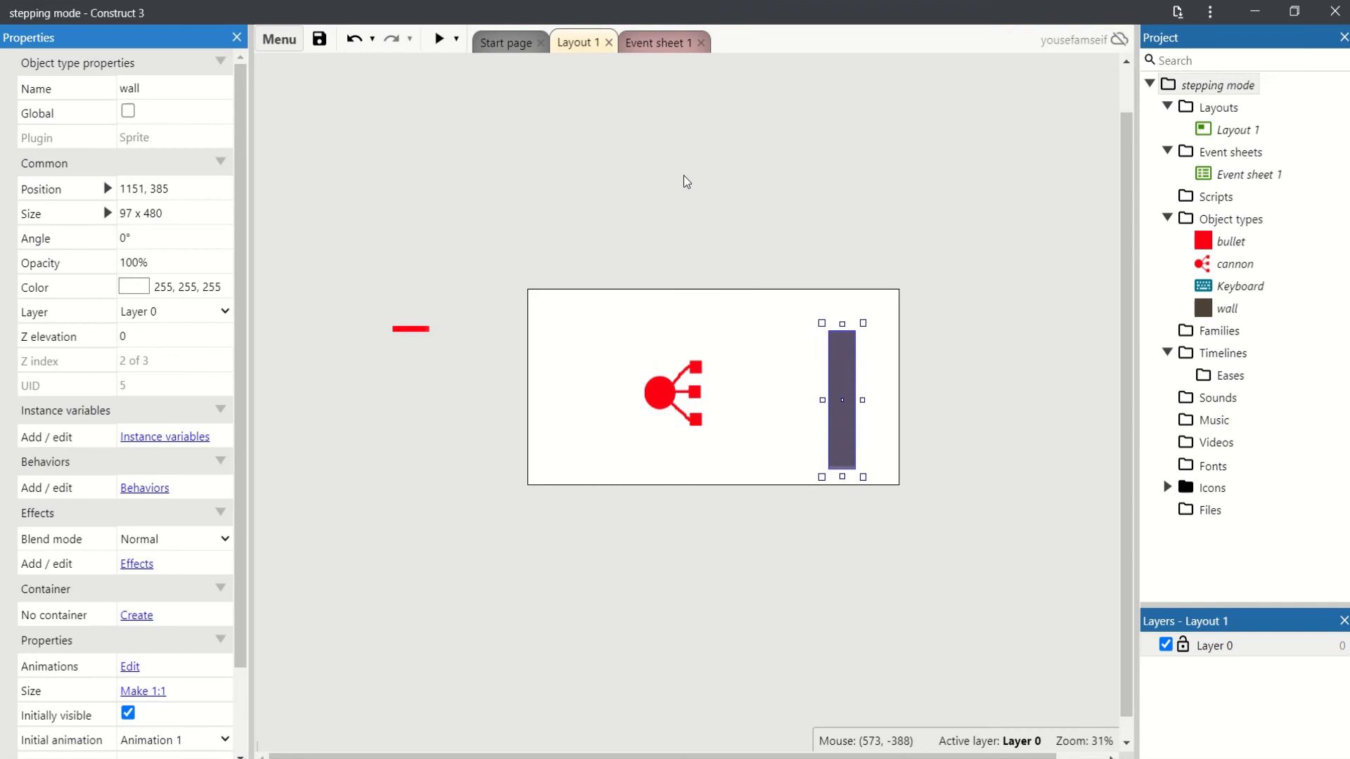
Step: Add a new event with the condition bullet On collision with another object: wall
click(636, 307)
click(656, 43)
click(320, 184)
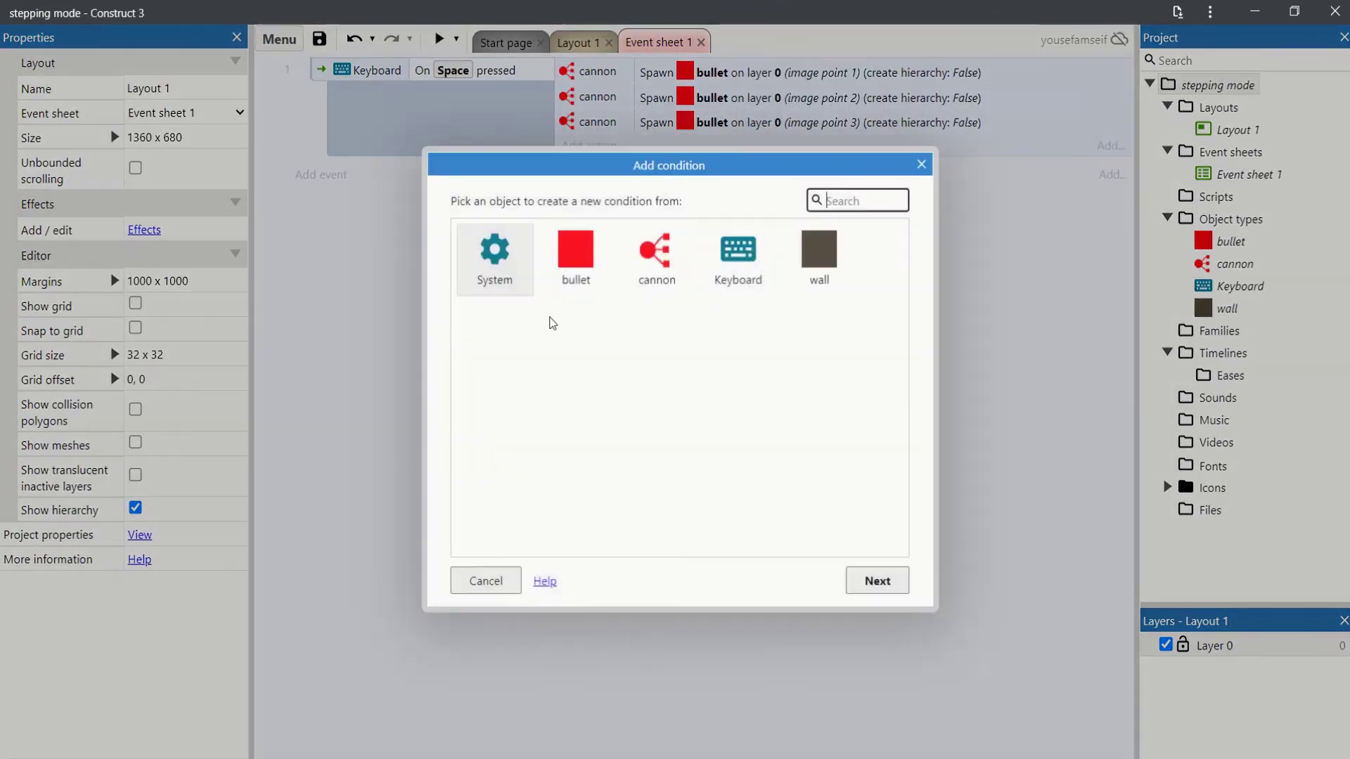
double_click(583, 251)
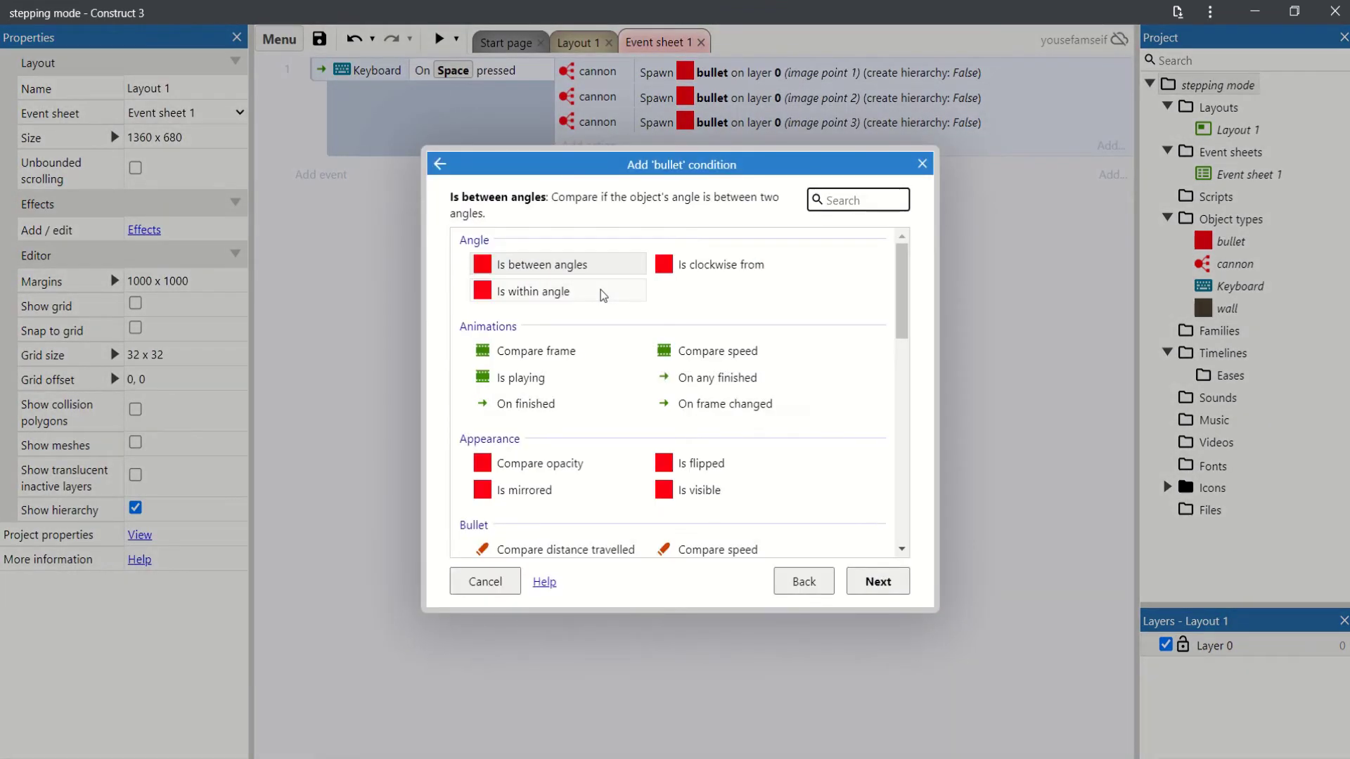
text(co)
scroll(600, 489, down, 3)
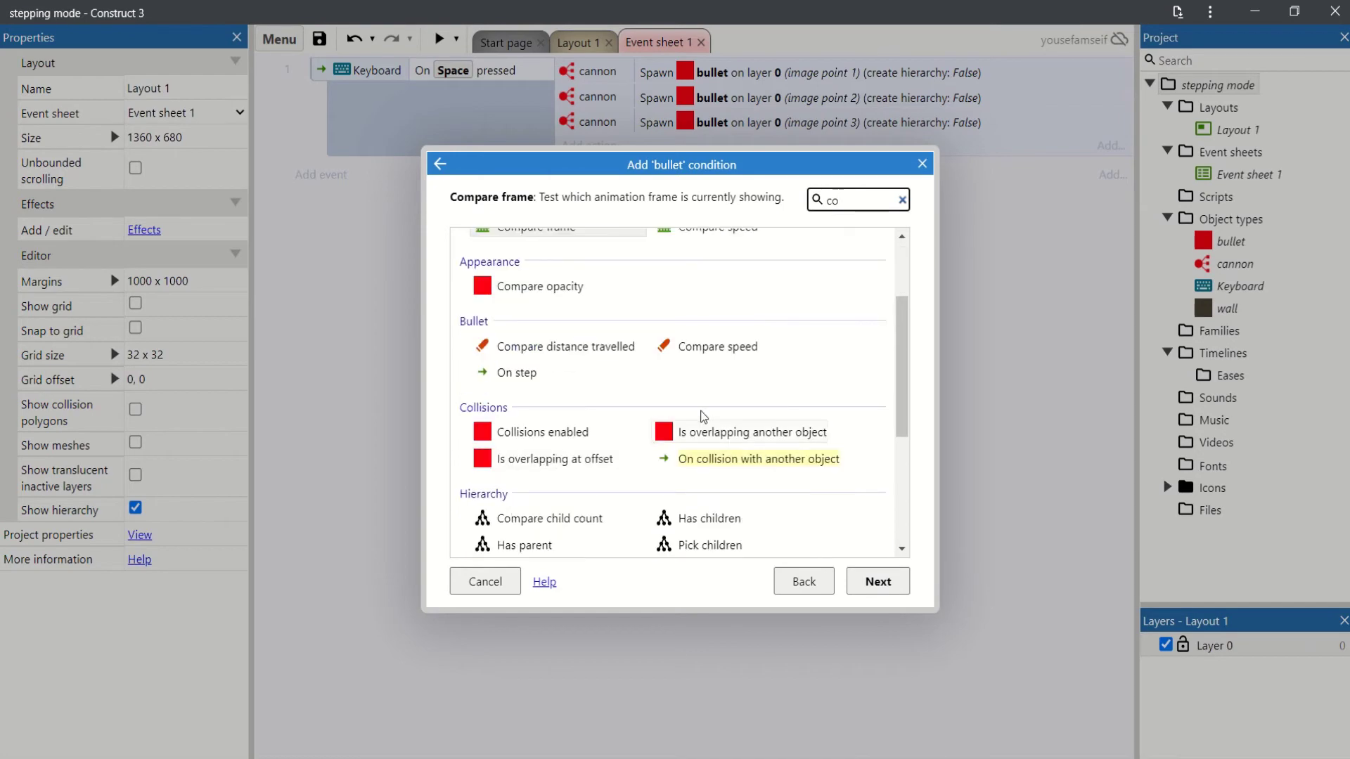
double_click(759, 457)
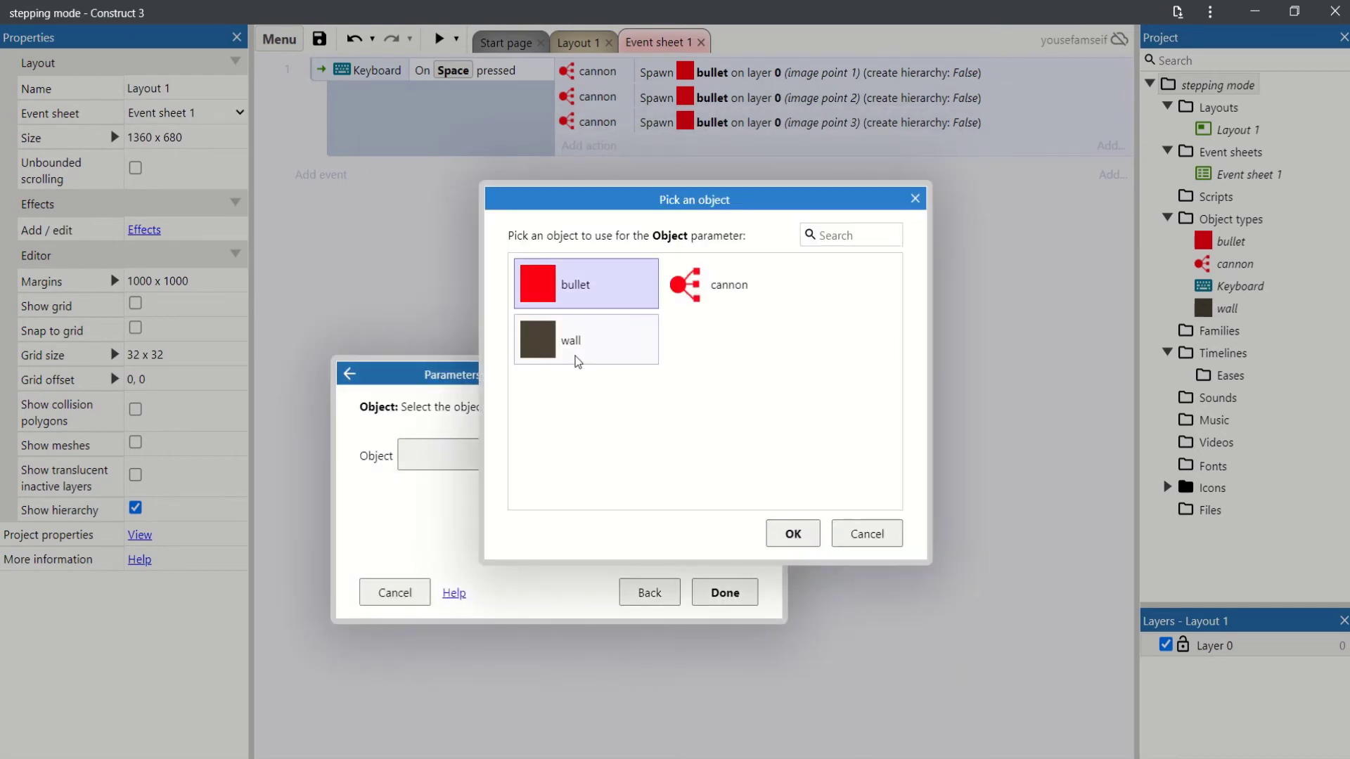
double_click(573, 351)
click(717, 593)
Step: Give the collision event the action bullet Destroy
click(576, 171)
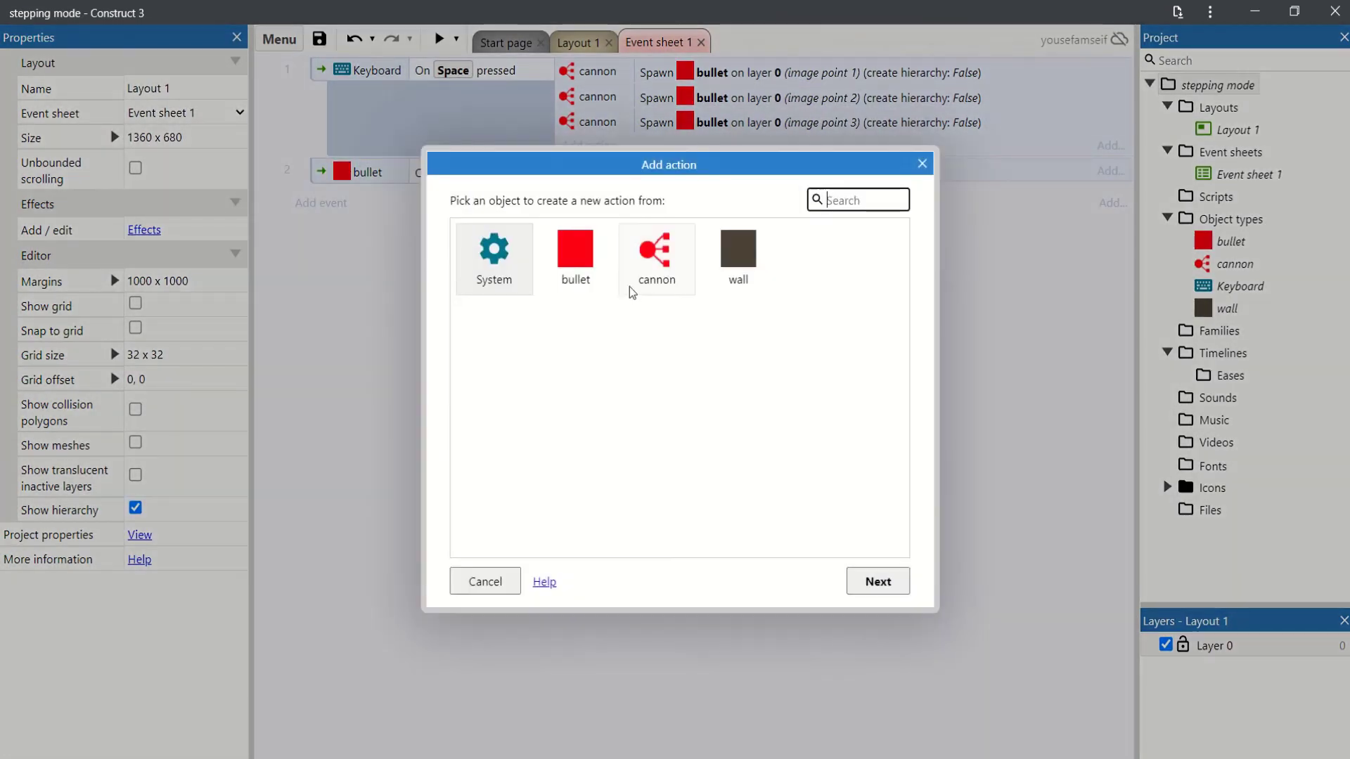
double_click(608, 292)
text(des)
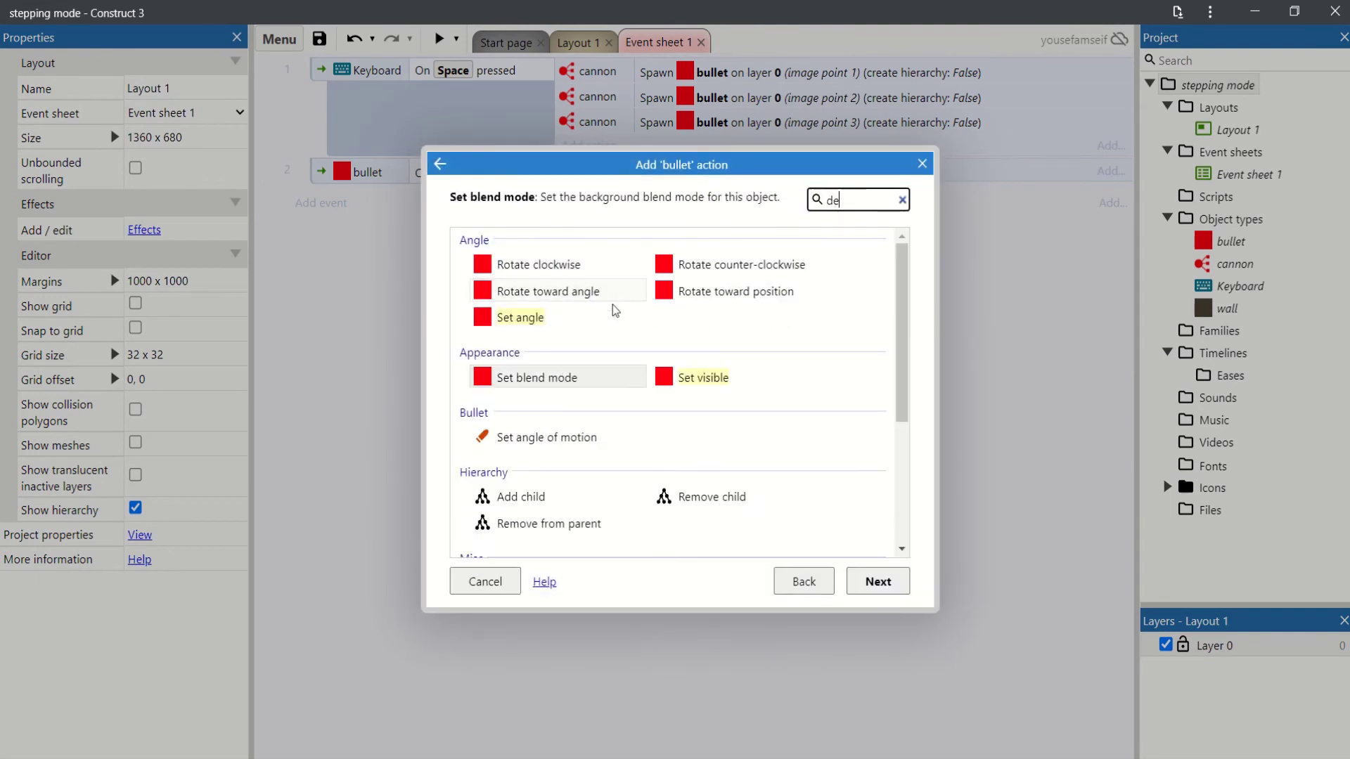
double_click(573, 332)
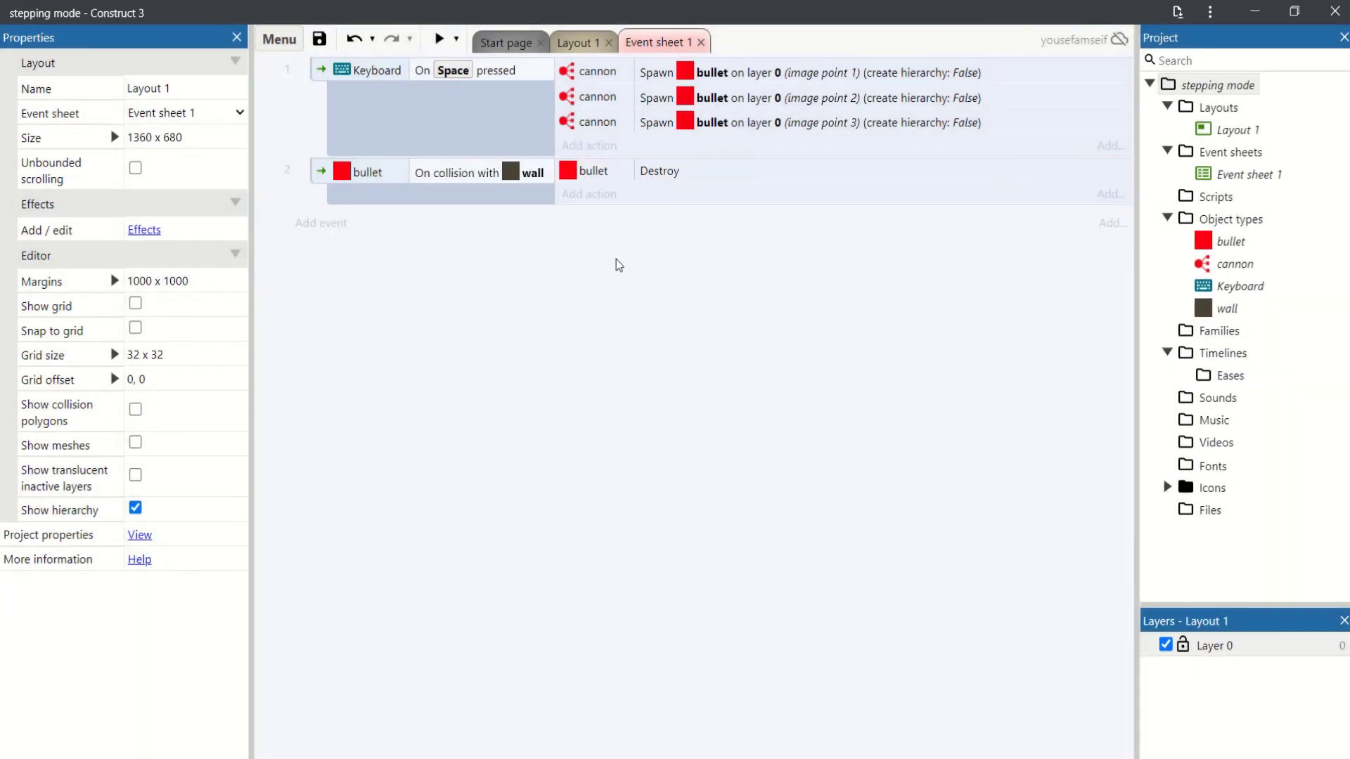
Step: Import the 64 frames Ve0000–Ve0063 into the explotion animation and set its speed to 50
click(574, 42)
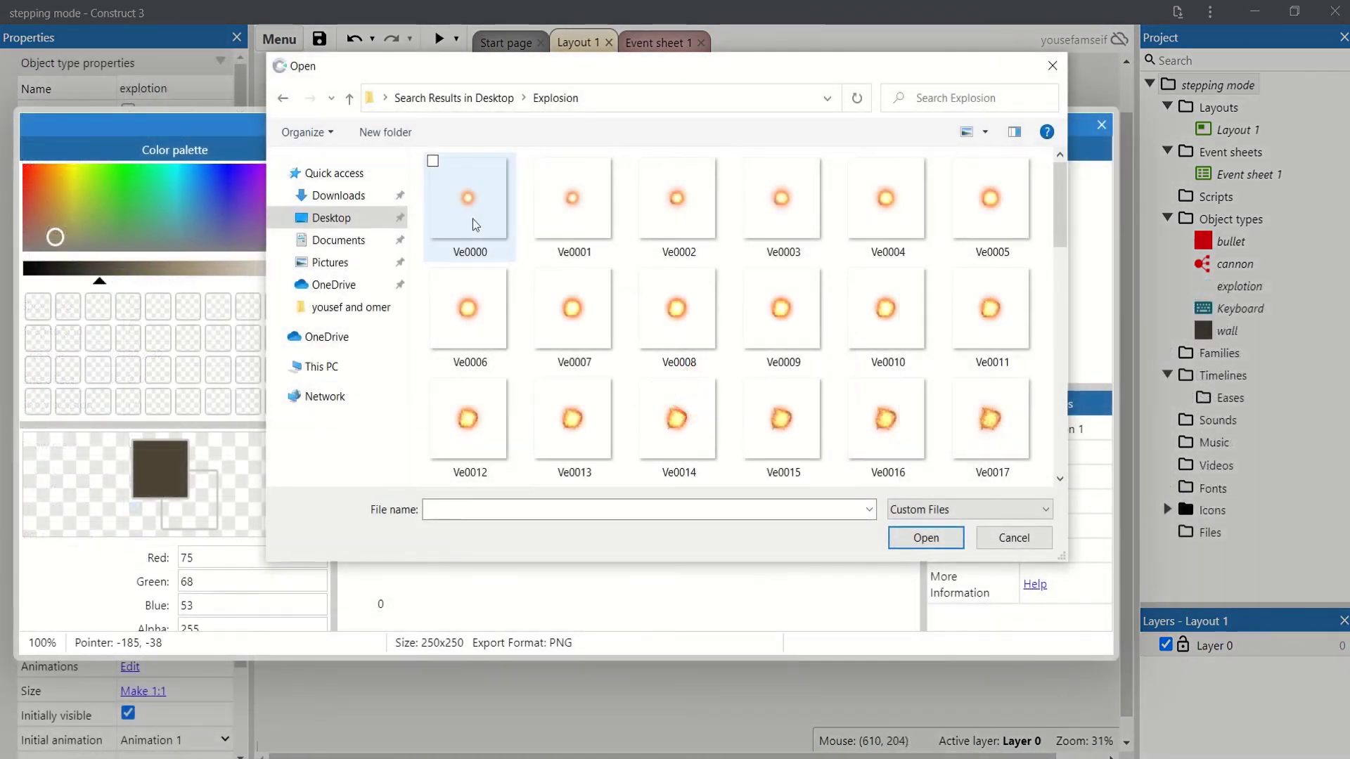
click(472, 218)
scroll(569, 288, down, 10)
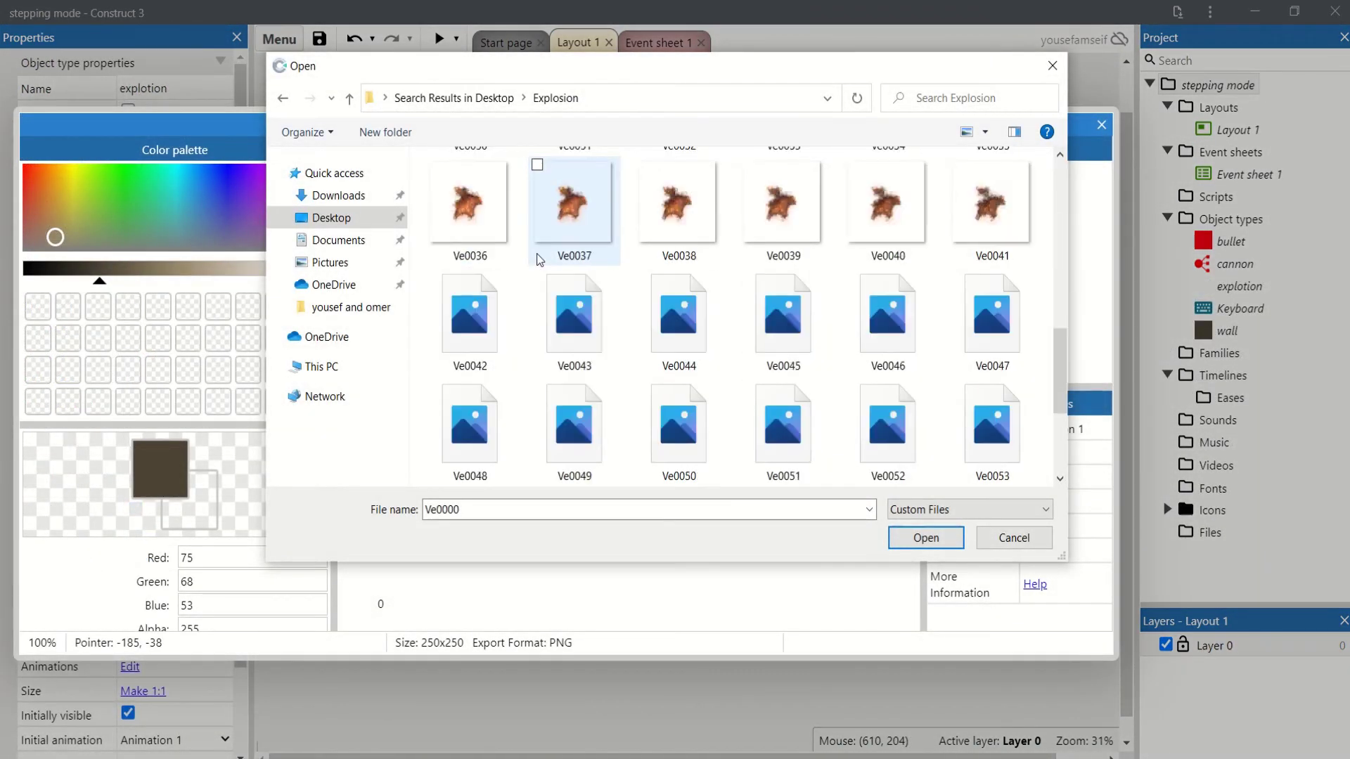
shift+click(775, 458)
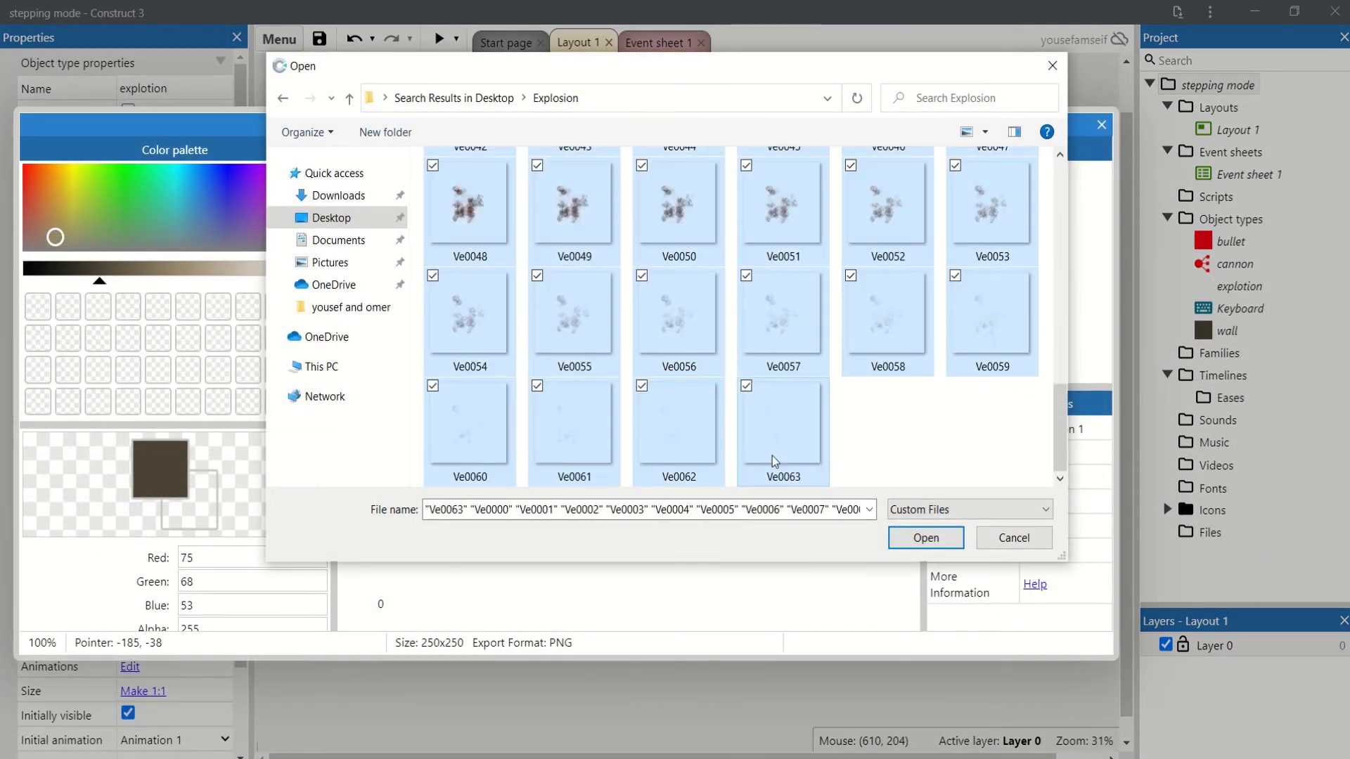
key(Return)
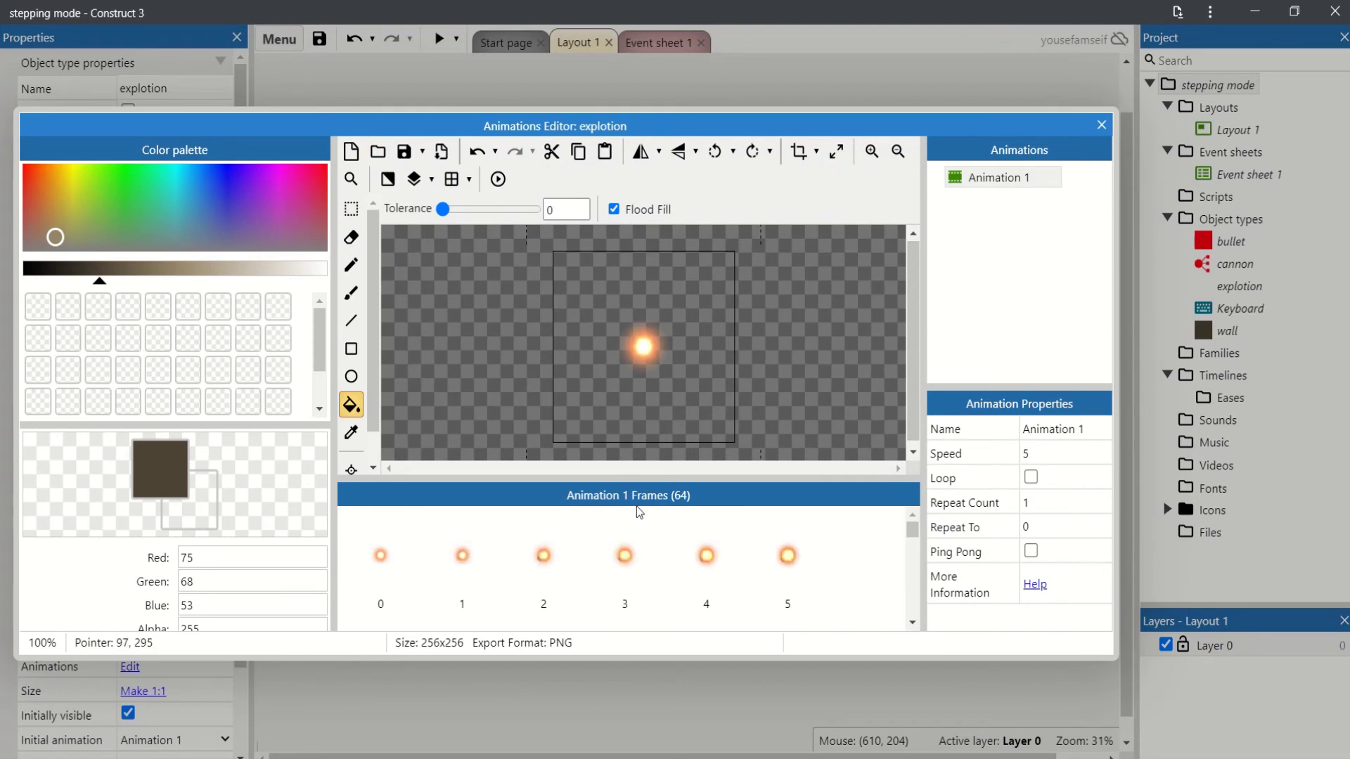
scroll(624, 581, down, 6)
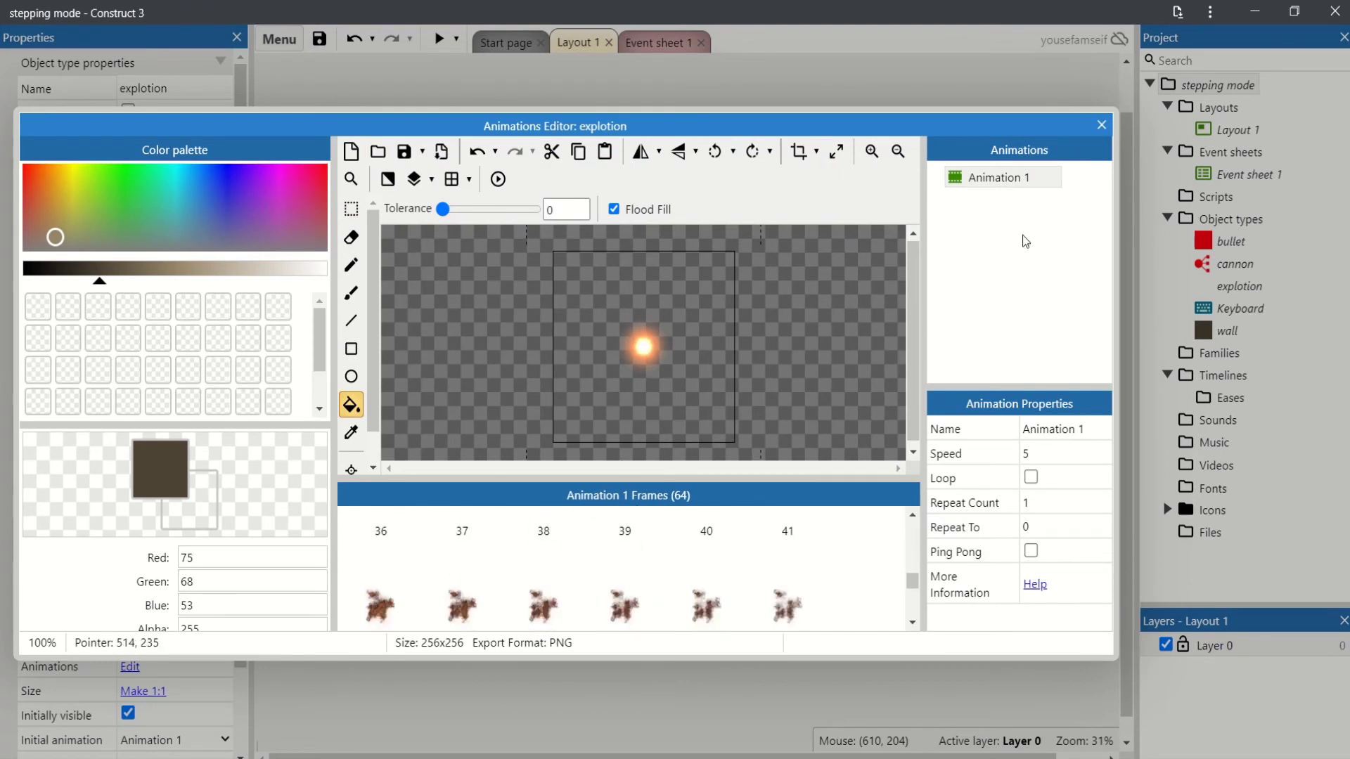
click(1006, 267)
click(1028, 454)
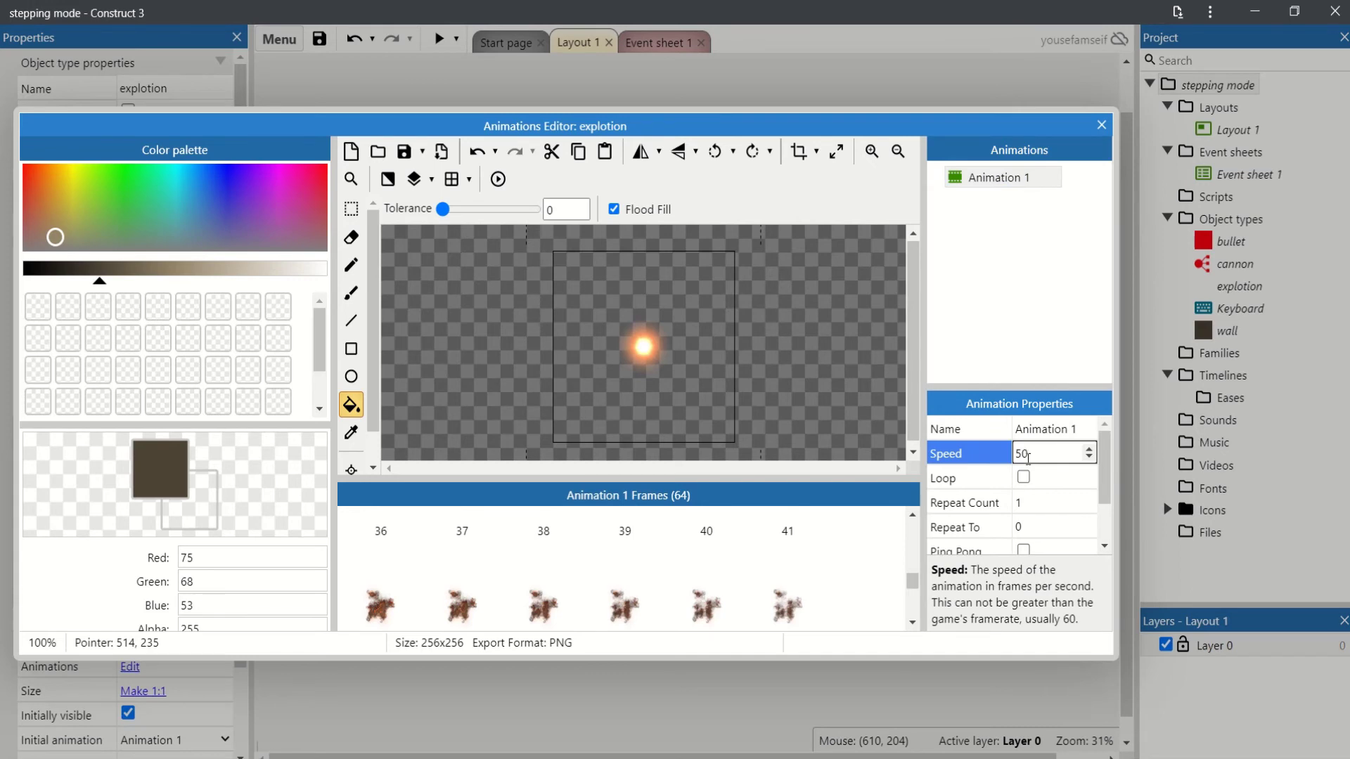
text(50)
key(Tab)
Step: Move the explotion and bullet sprites off the layout, above it
click(1101, 124)
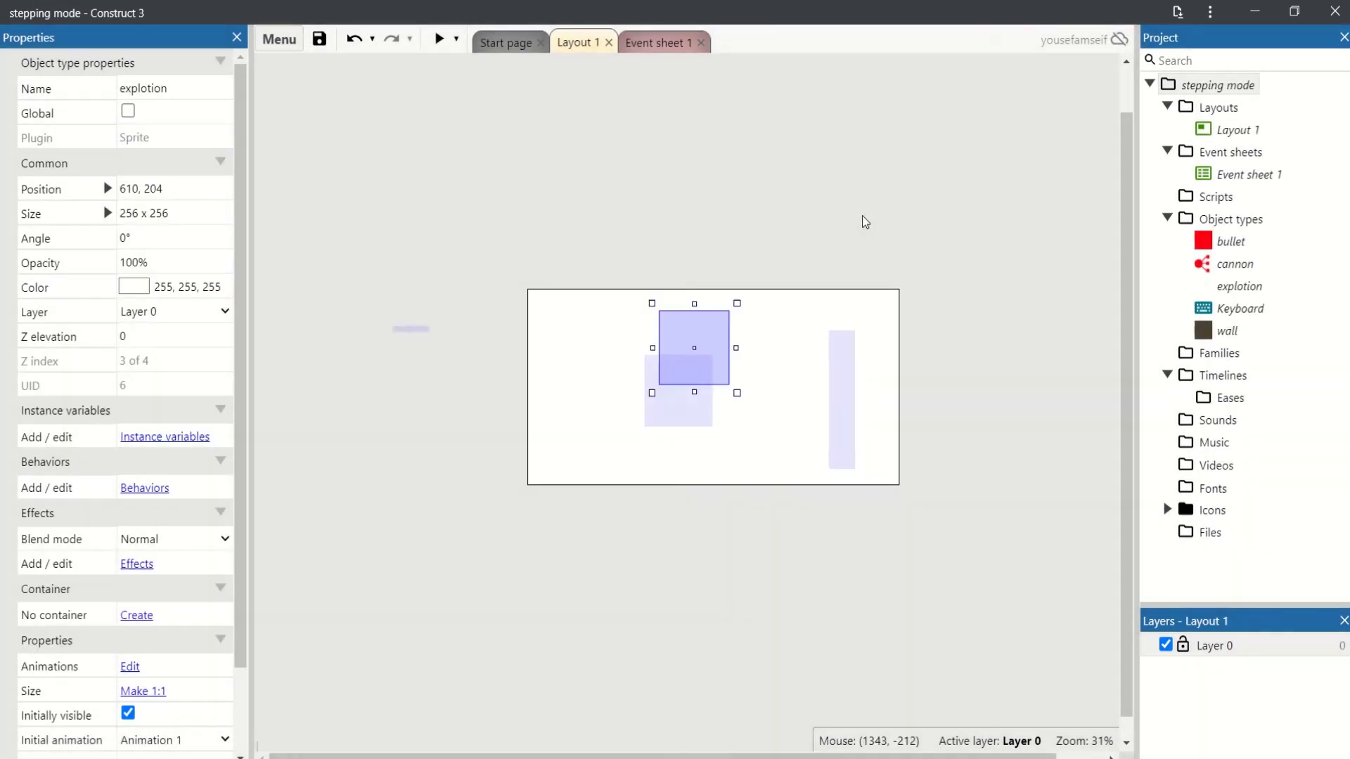
drag(673, 326, 512, 212)
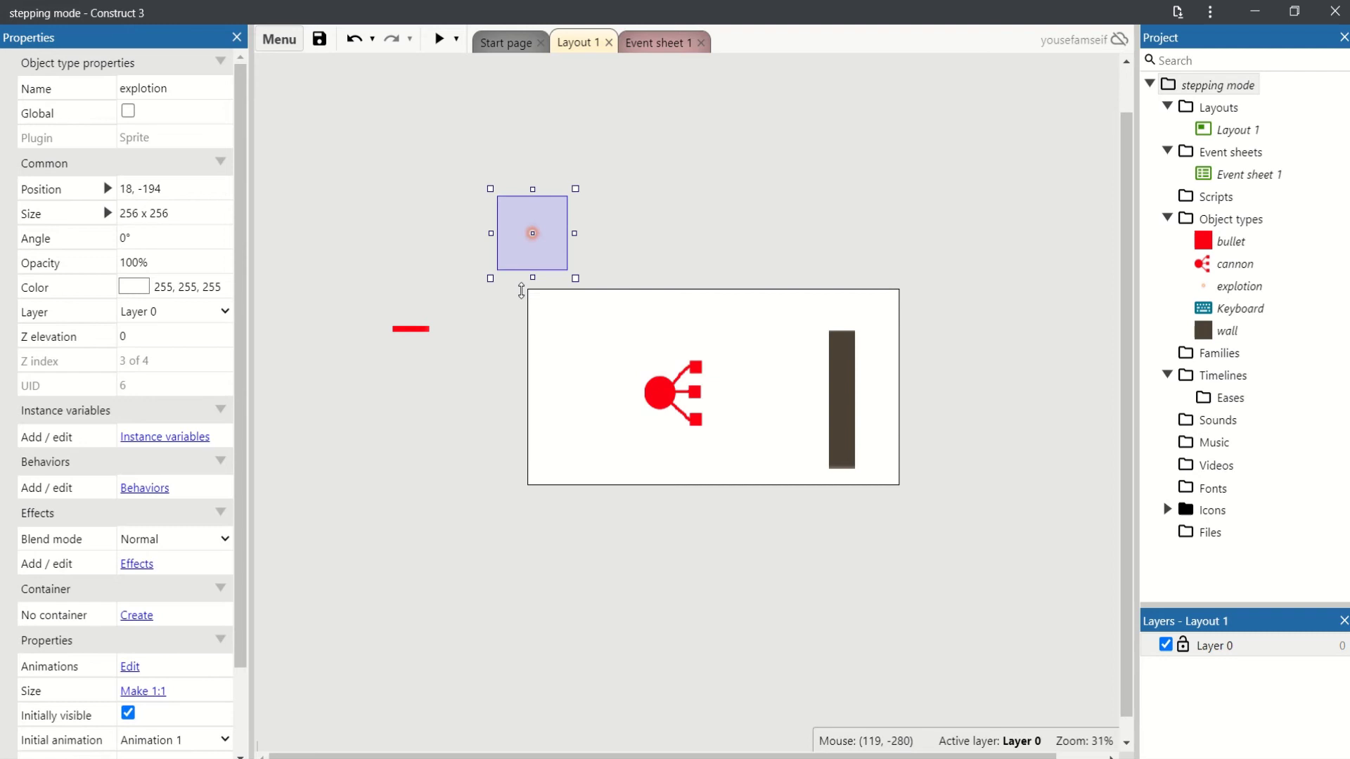
drag(406, 342, 587, 105)
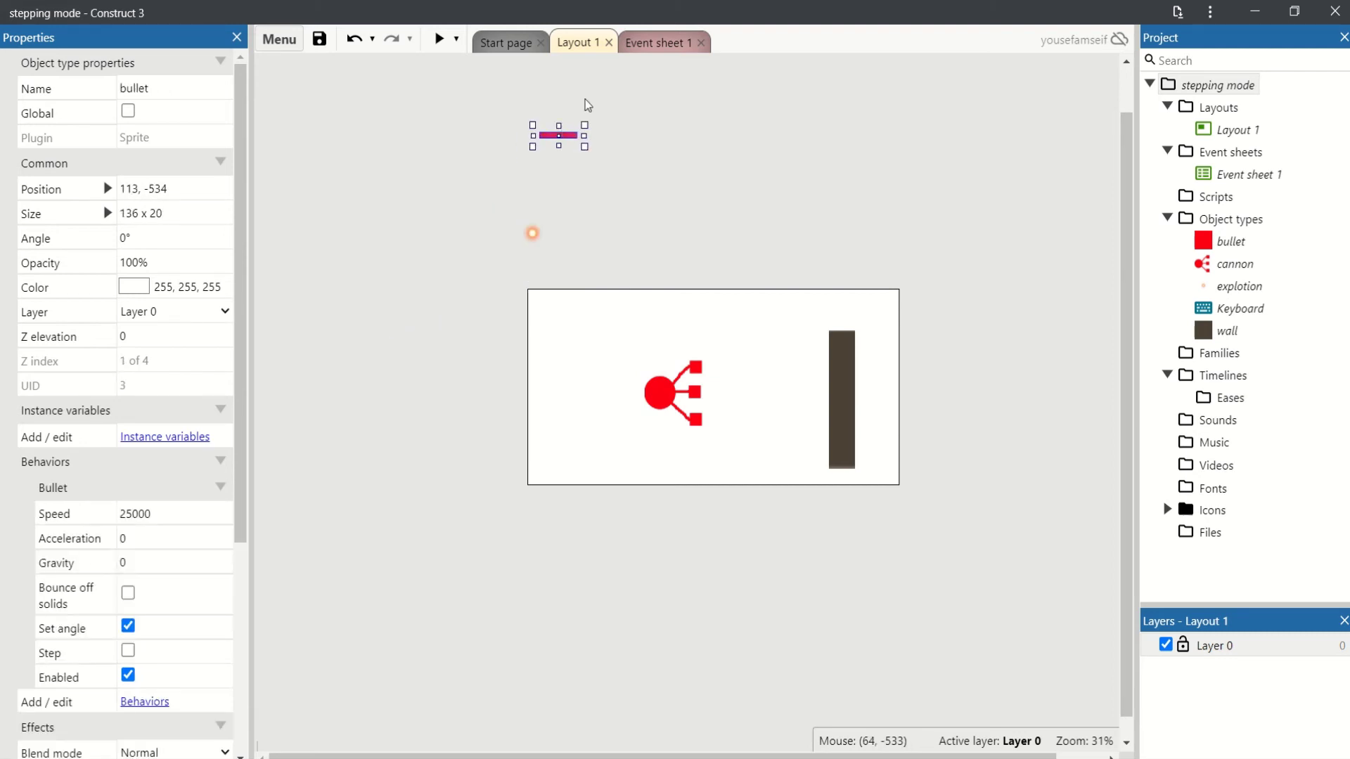
Step: Add a bullet Spawn another object action creating explotion to the wall collision event
click(648, 46)
click(594, 193)
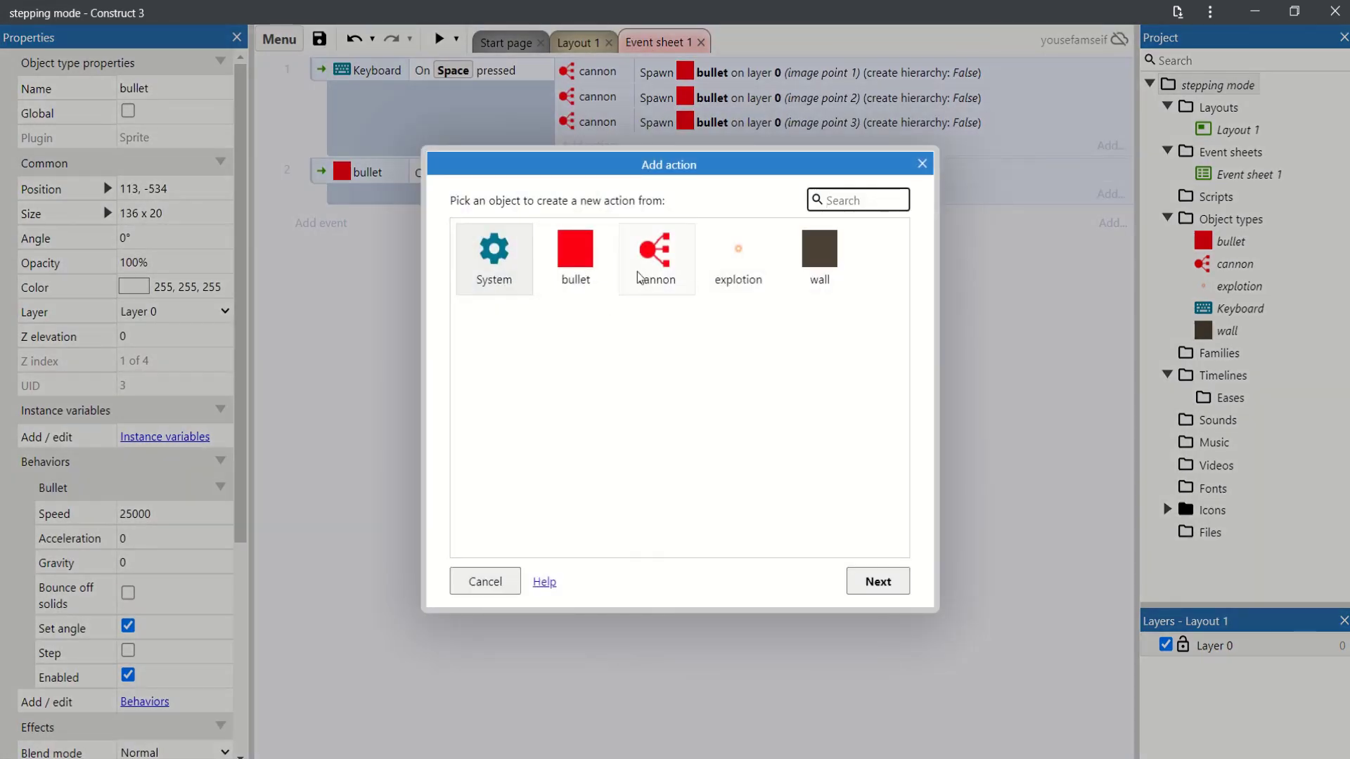
click(589, 266)
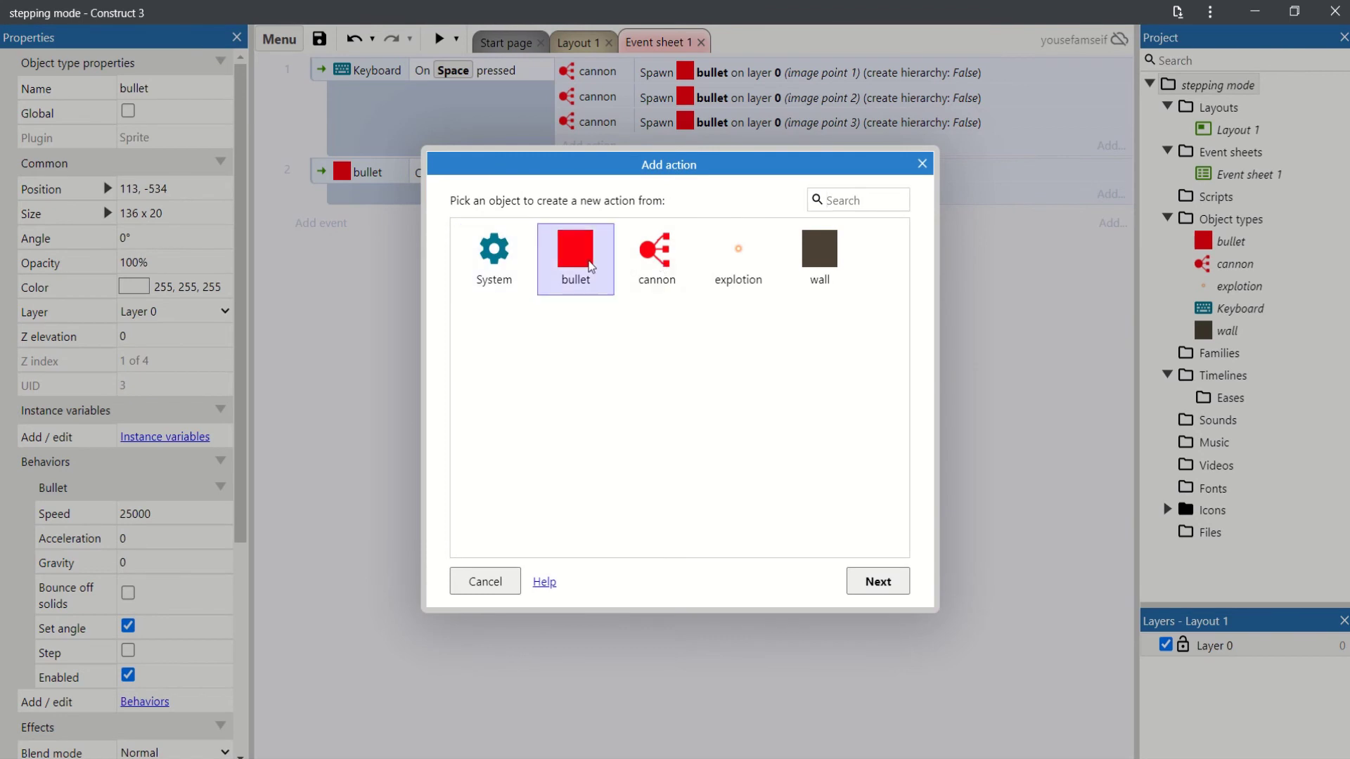
double_click(589, 266)
text(spa)
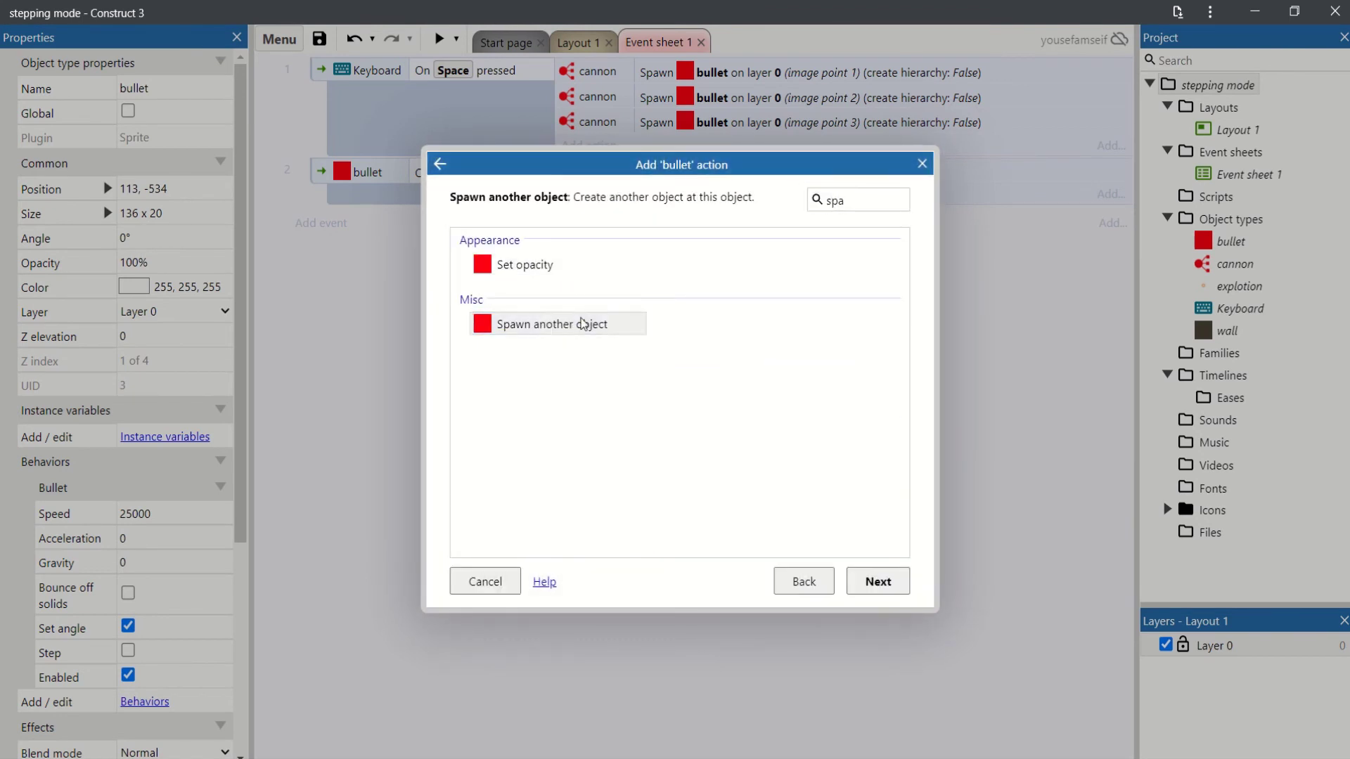
double_click(582, 323)
click(603, 456)
text(ex)
click(621, 285)
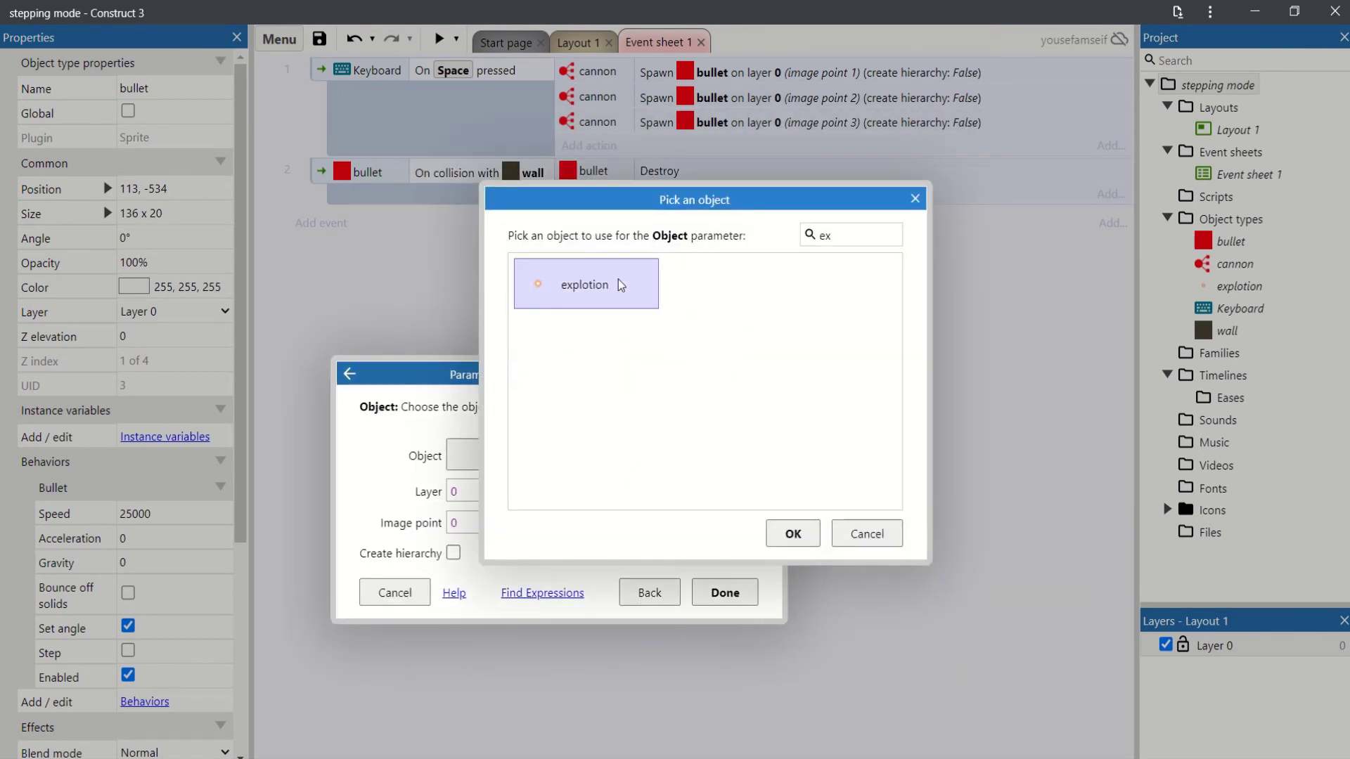
double_click(620, 285)
click(724, 592)
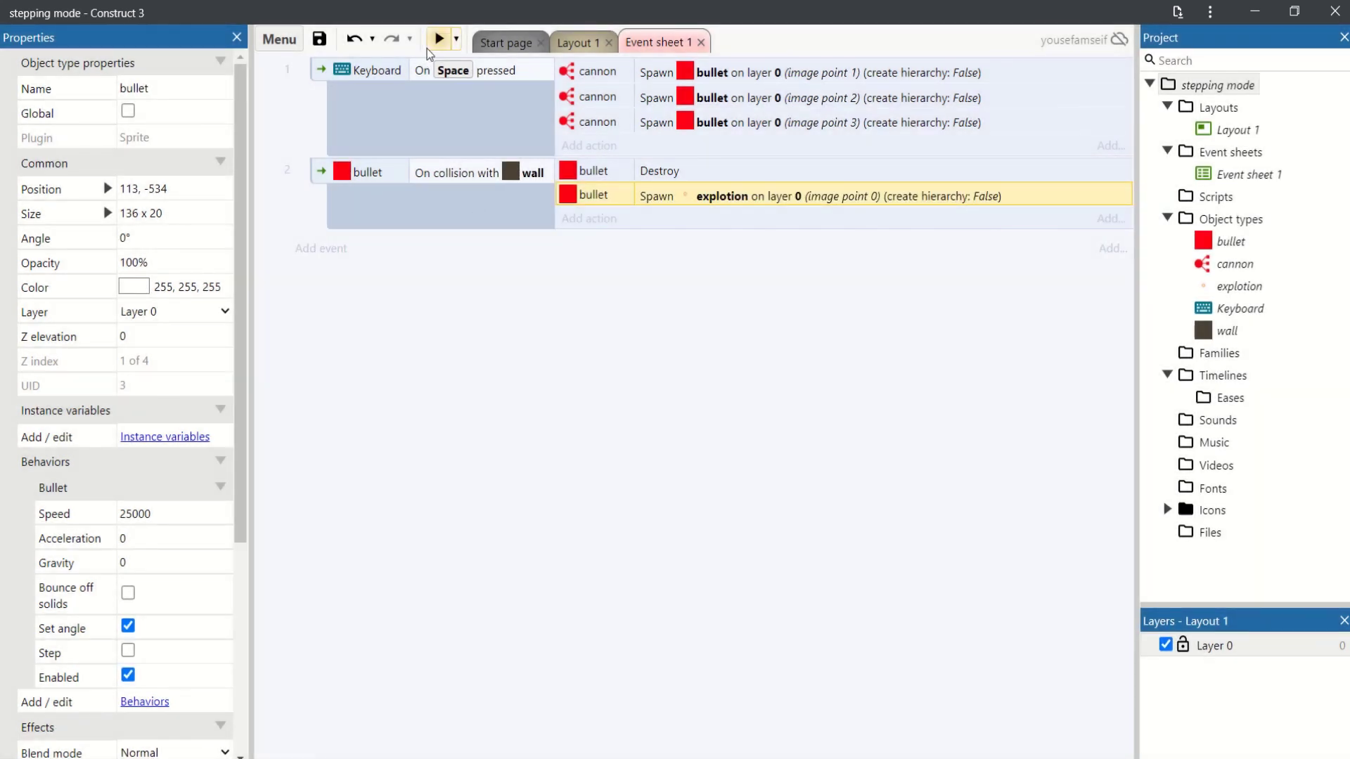
click(431, 46)
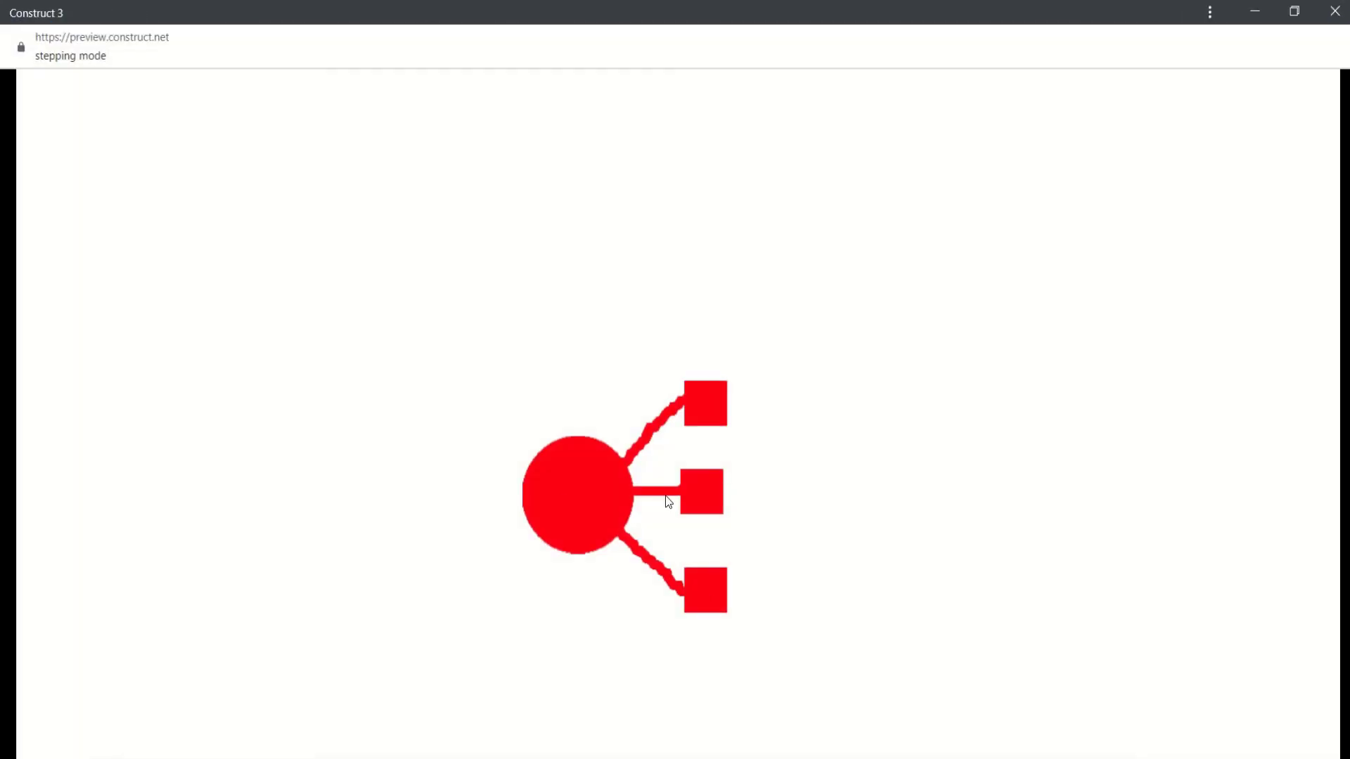
key(F5)
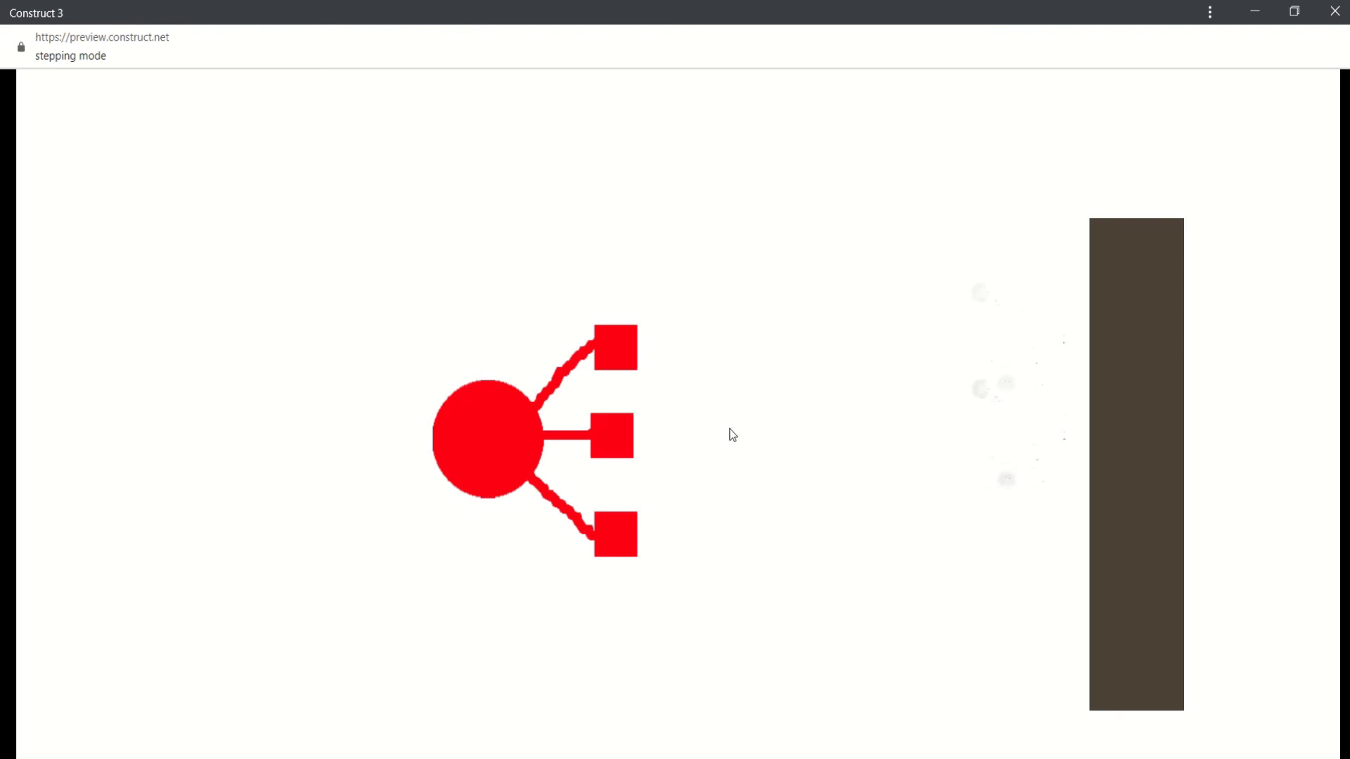
click(1255, 11)
click(452, 257)
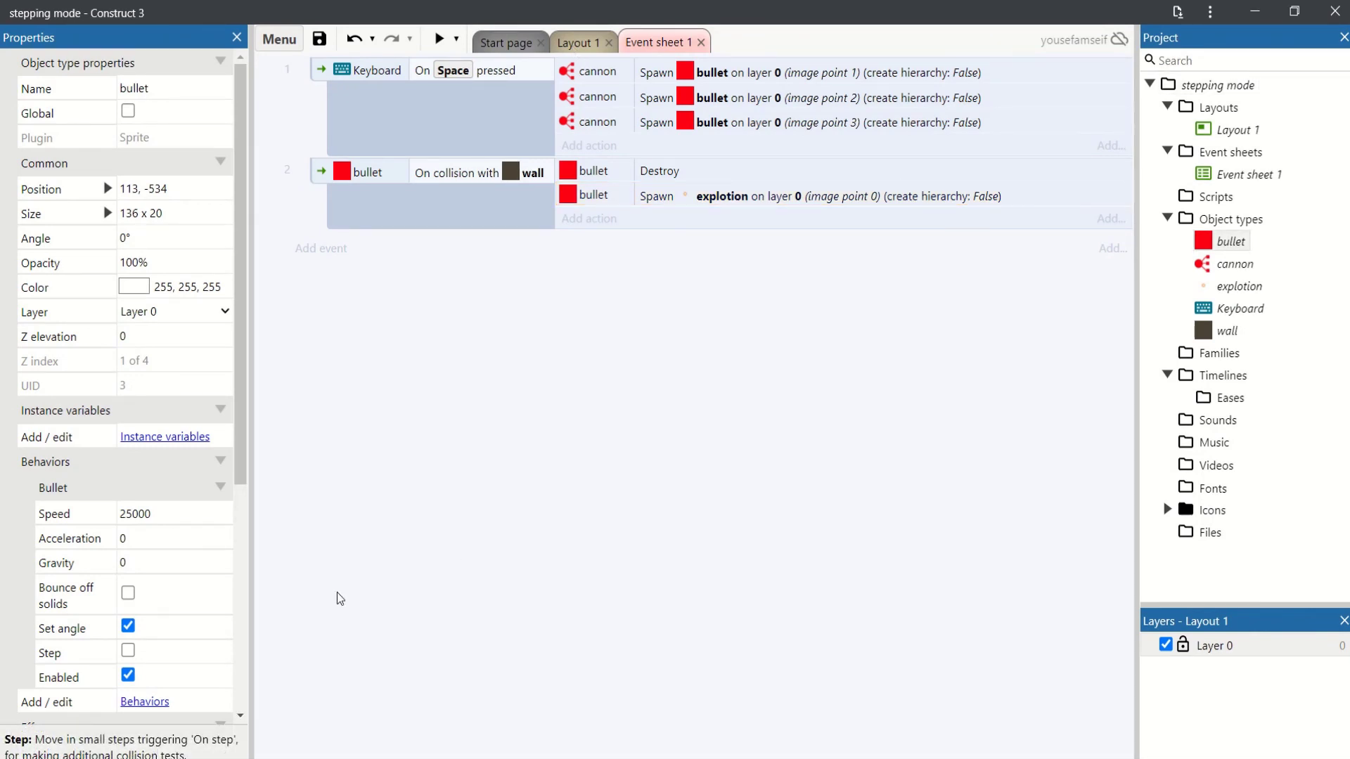
Step: Enable Step on the bullet's Bullet behavior
click(128, 651)
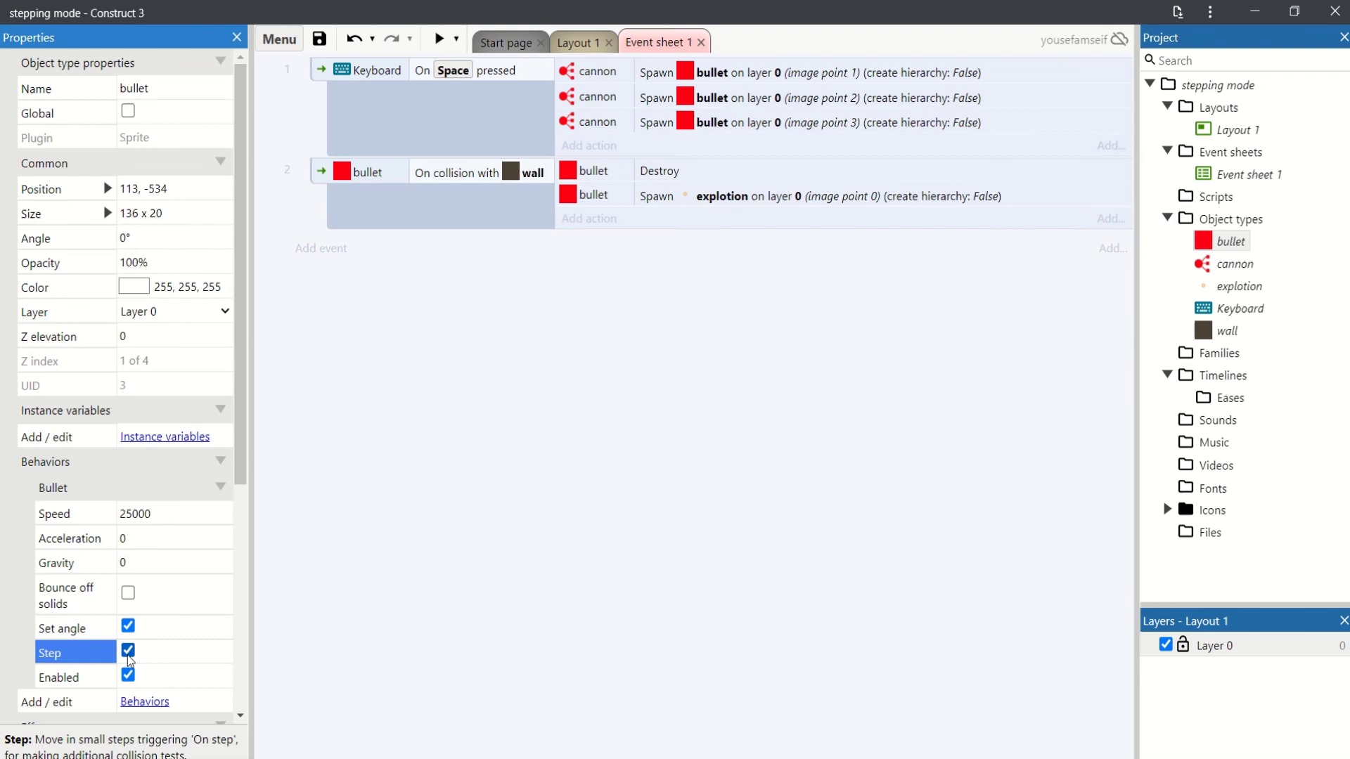
click(390, 528)
click(324, 168)
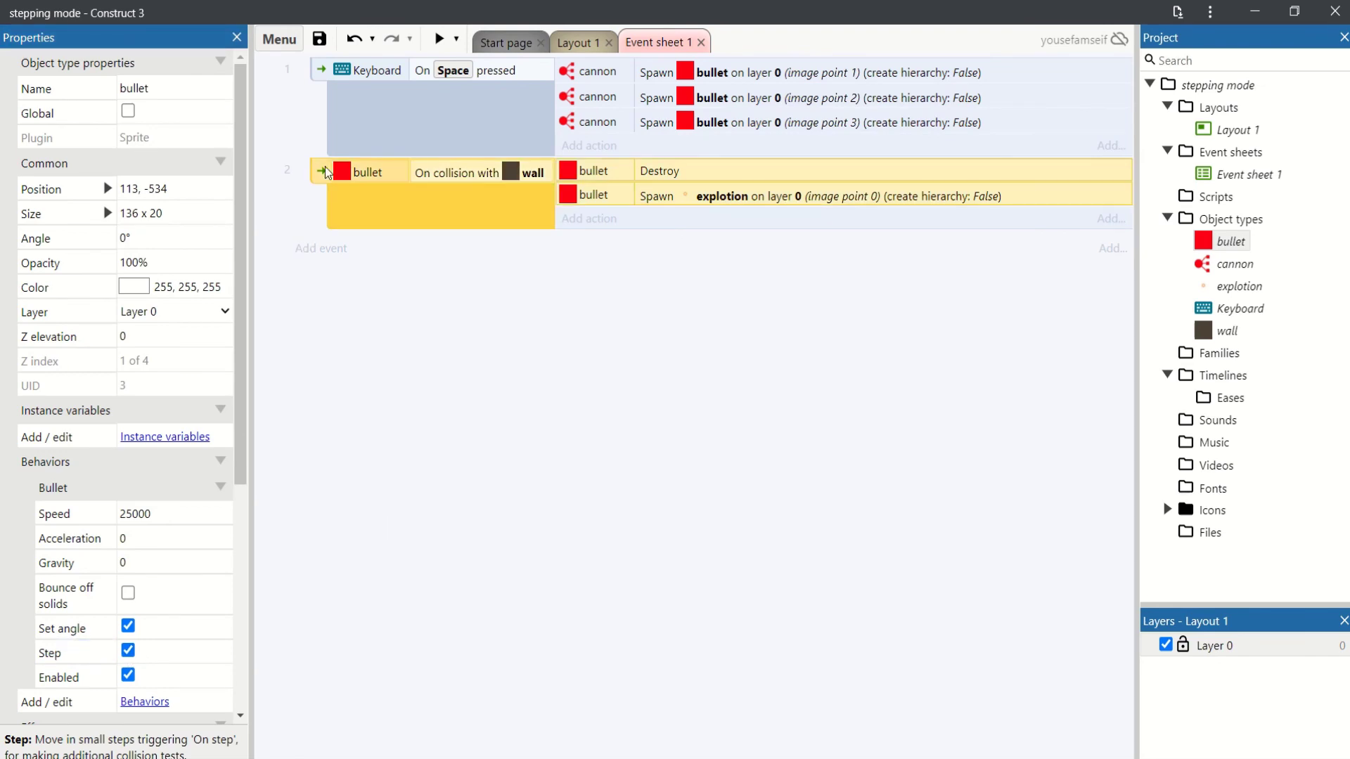
Step: Replace event 2's On collision condition with bullet Is overlapping another object: wall
click(398, 155)
double_click(415, 168)
click(649, 593)
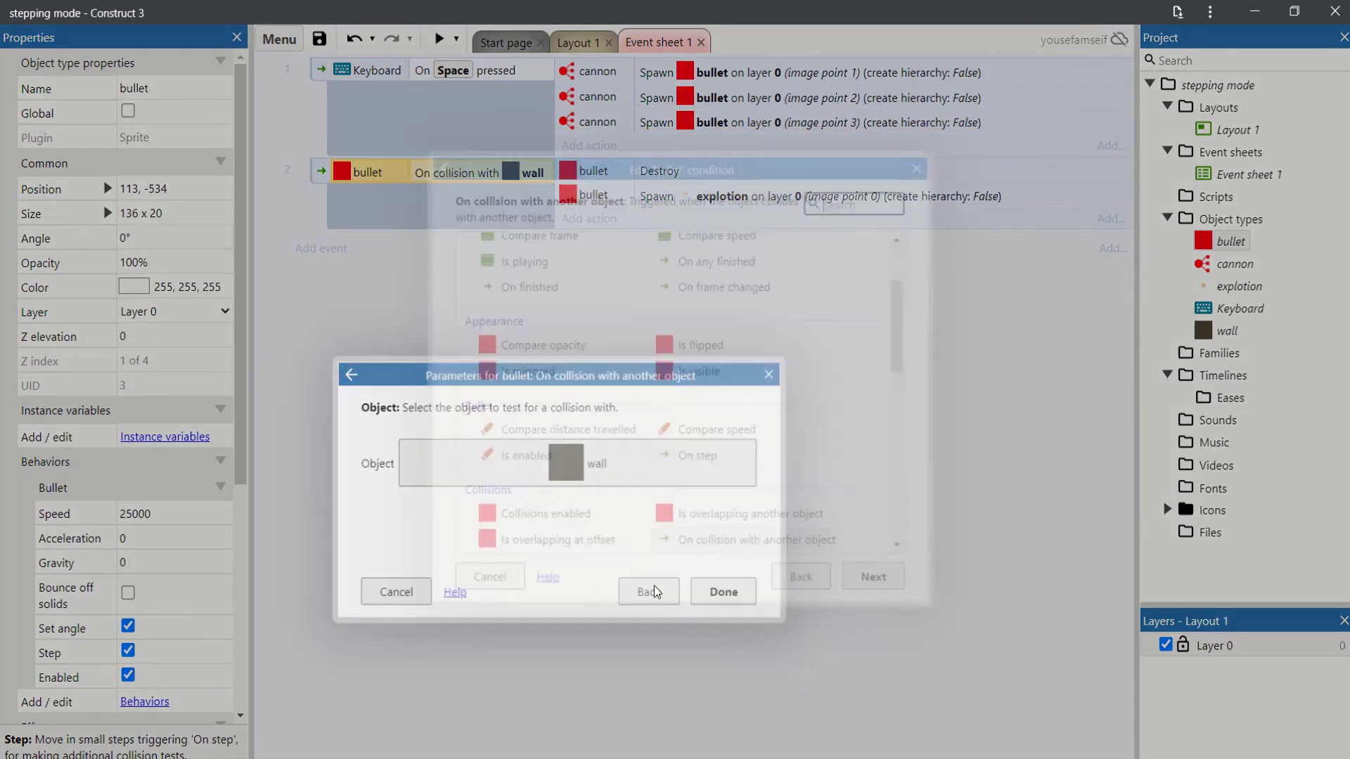
double_click(726, 332)
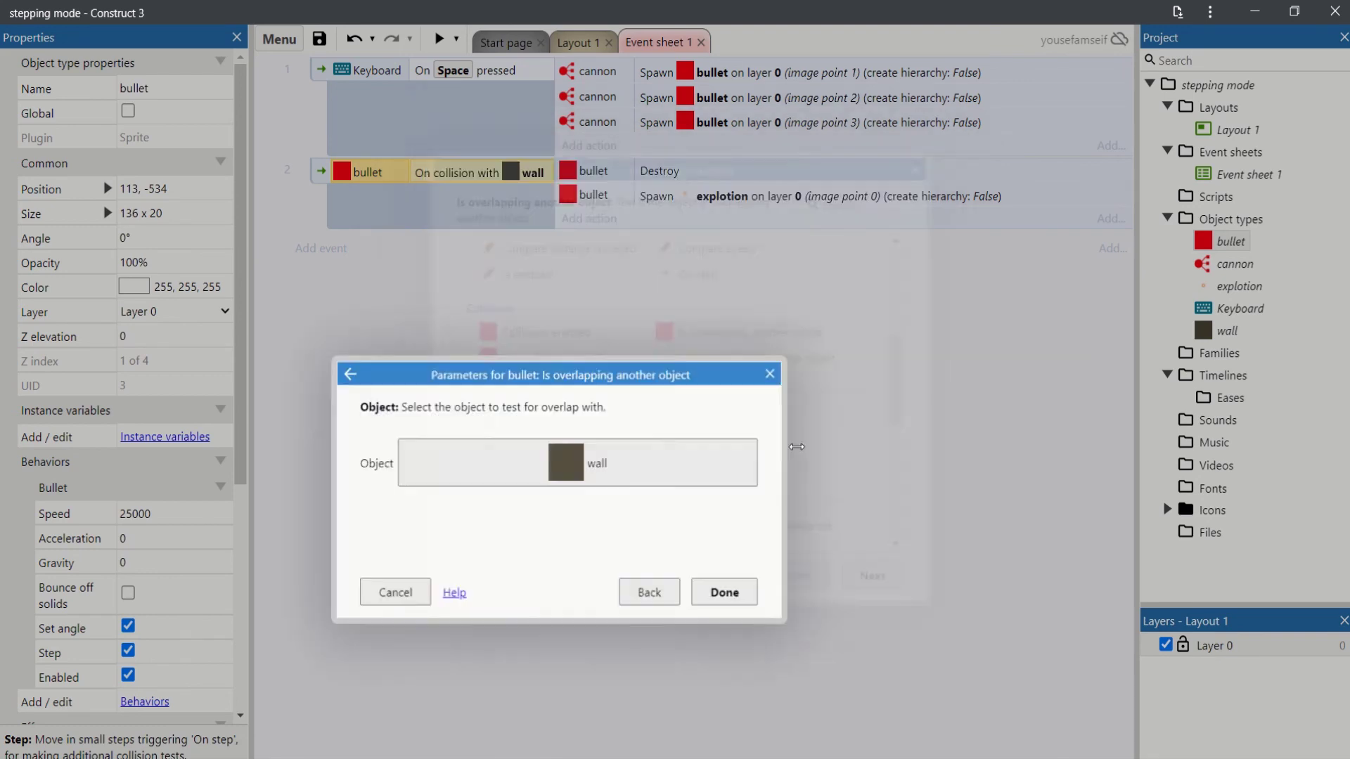
click(722, 589)
click(319, 178)
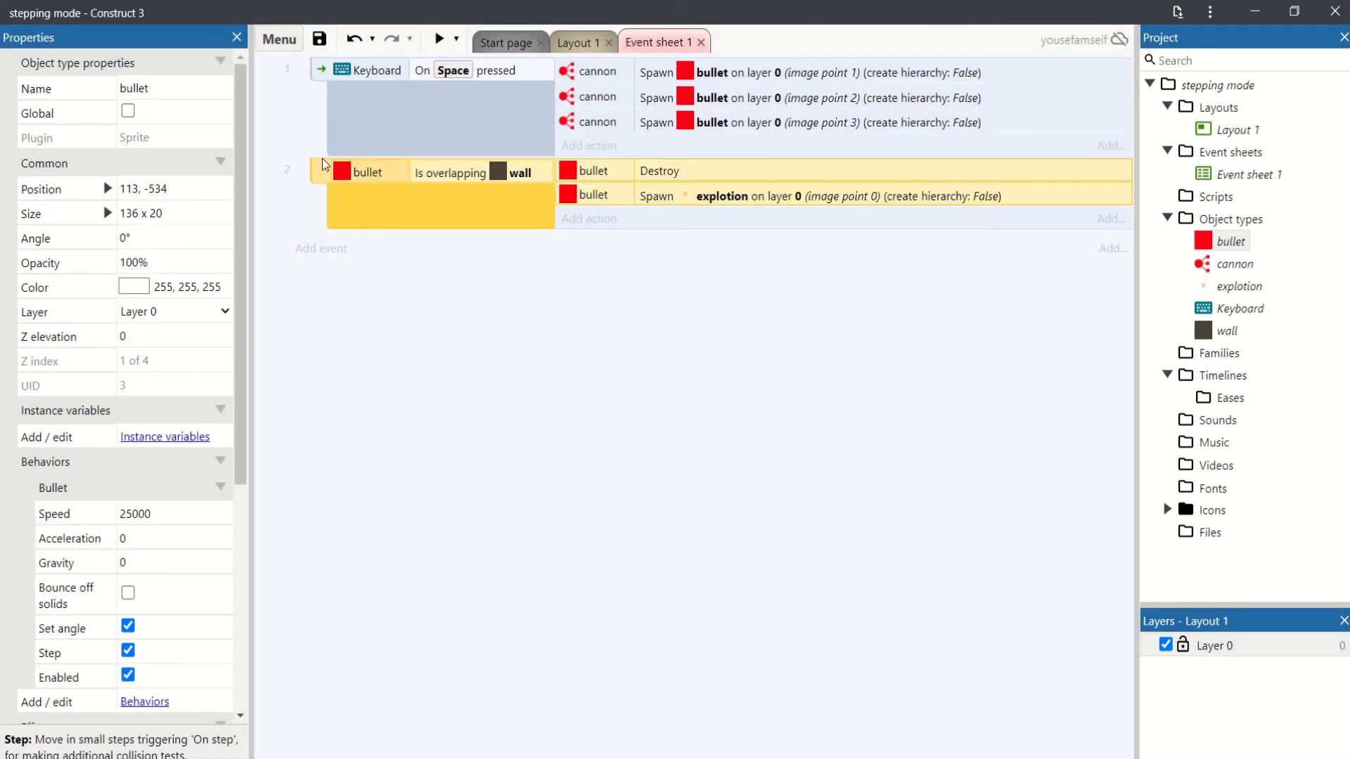
Step: Add a bullet On step condition to event 2, alongside Is overlapping wall
right_click(324, 165)
mouse_move(360, 176)
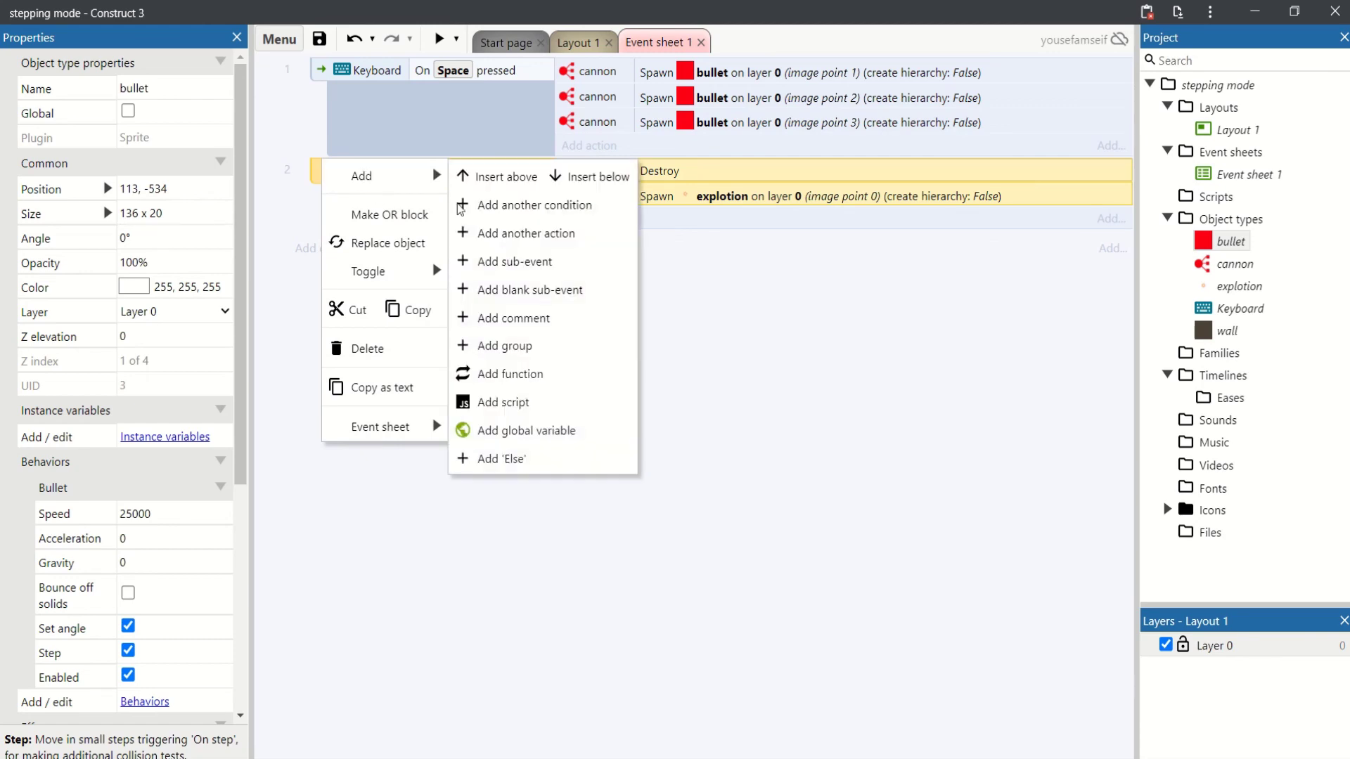
click(550, 206)
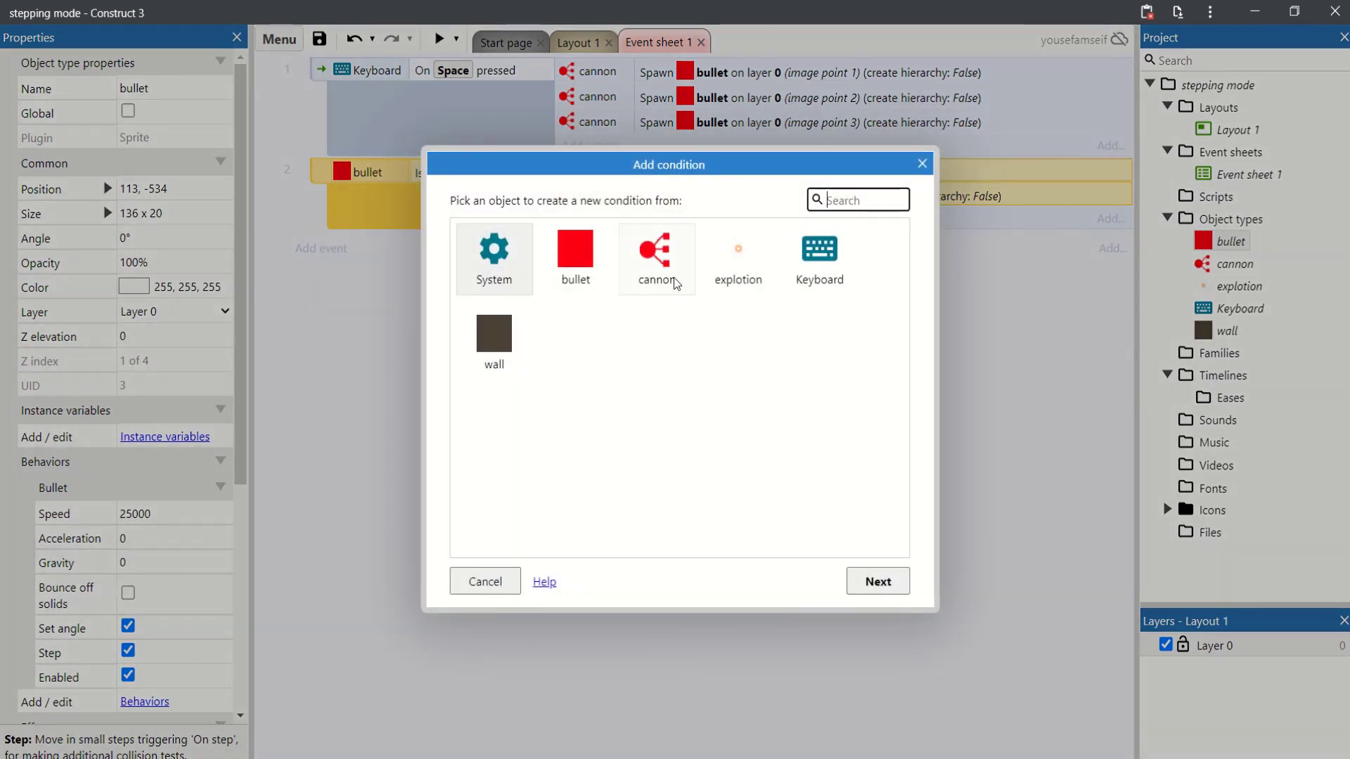
double_click(574, 278)
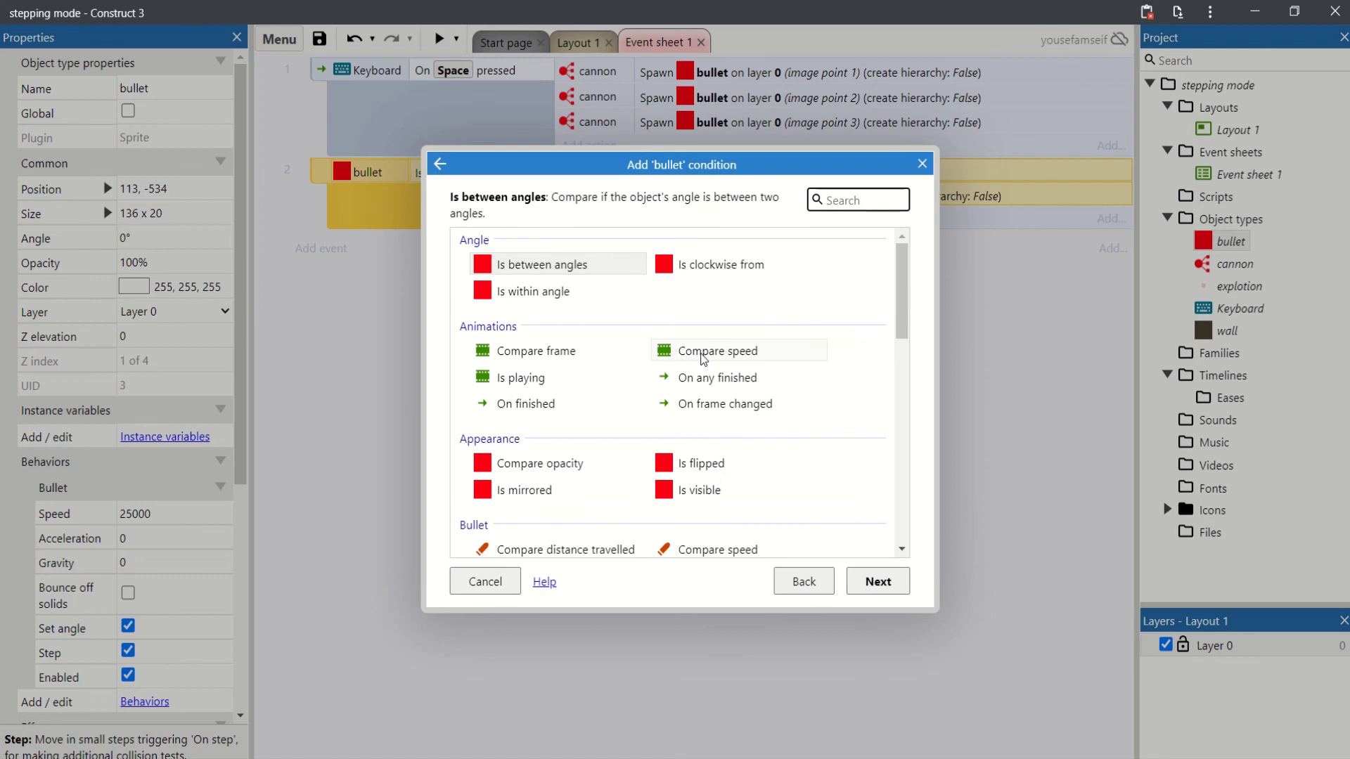
text(on st)
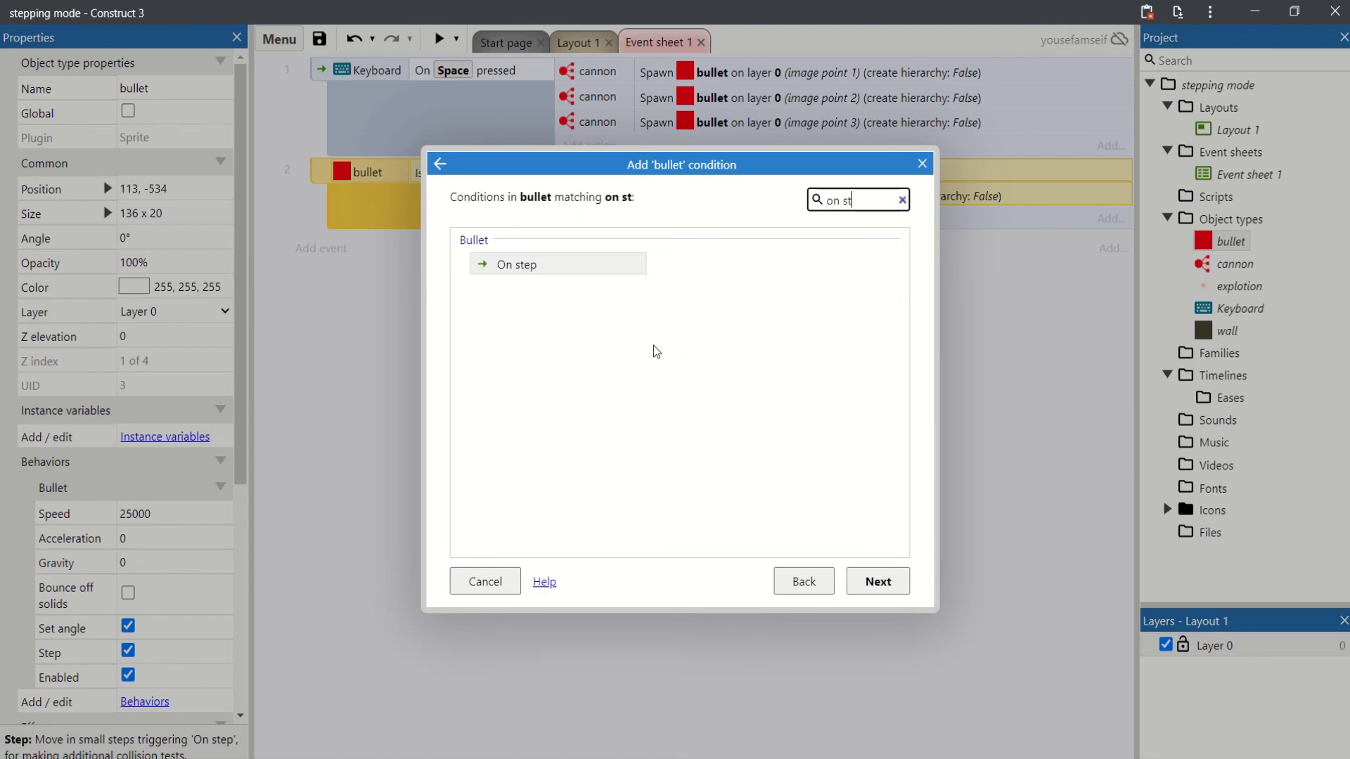
double_click(570, 271)
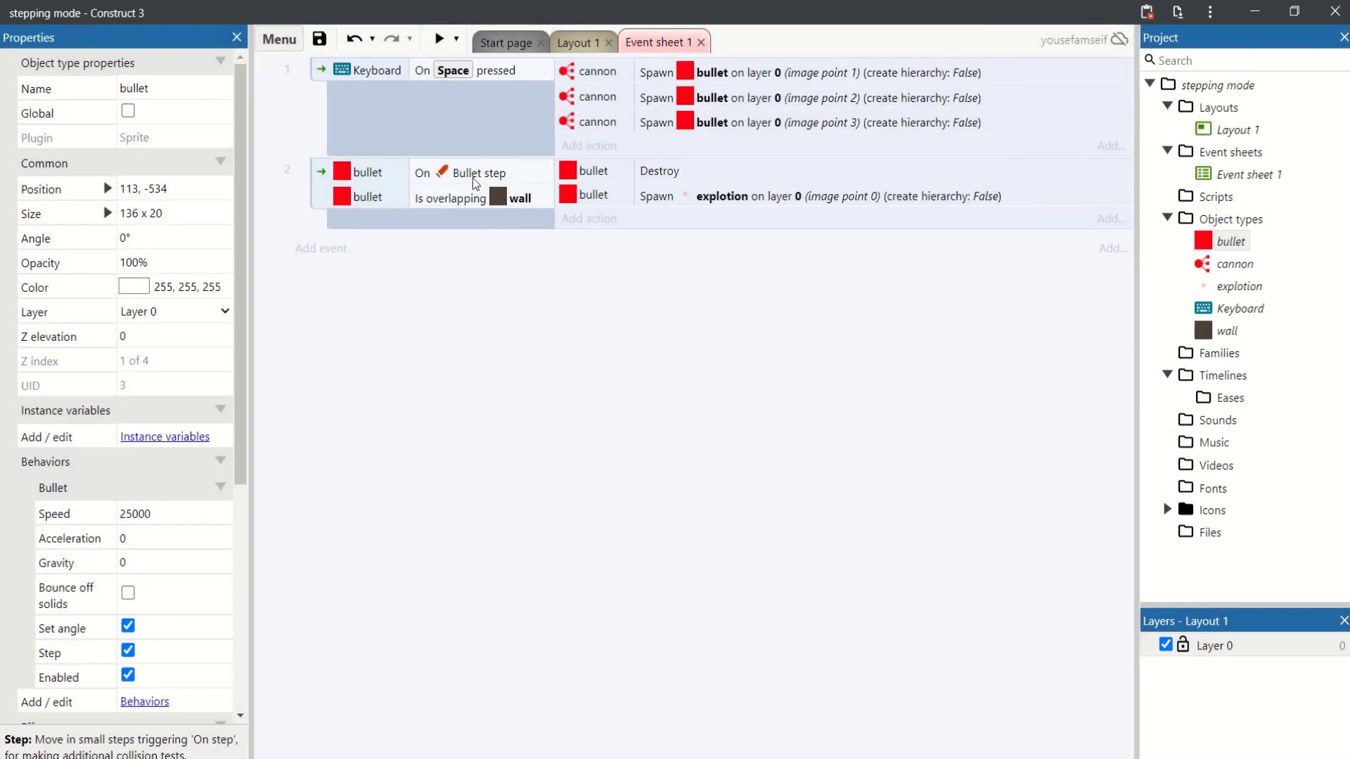
Step: Preview the game to watch all three bullets explode against the wall
click(438, 39)
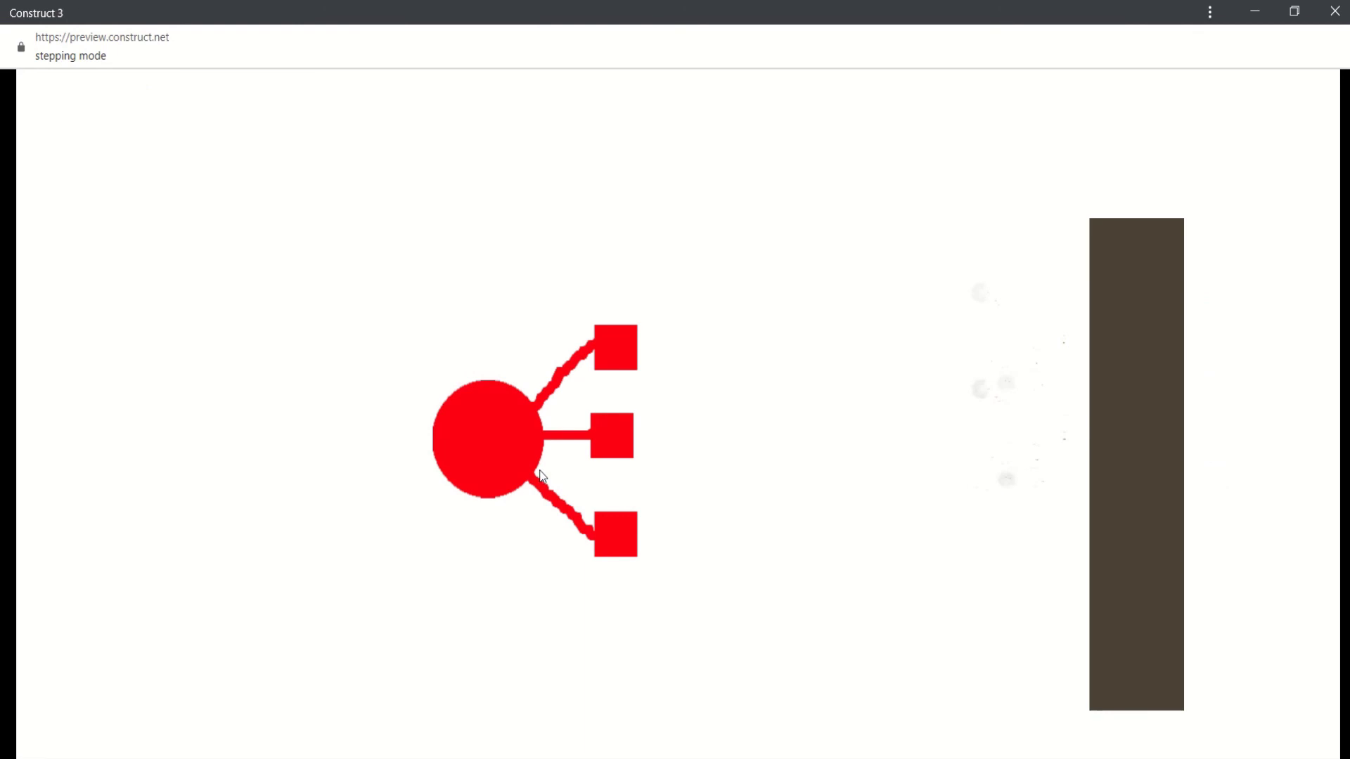